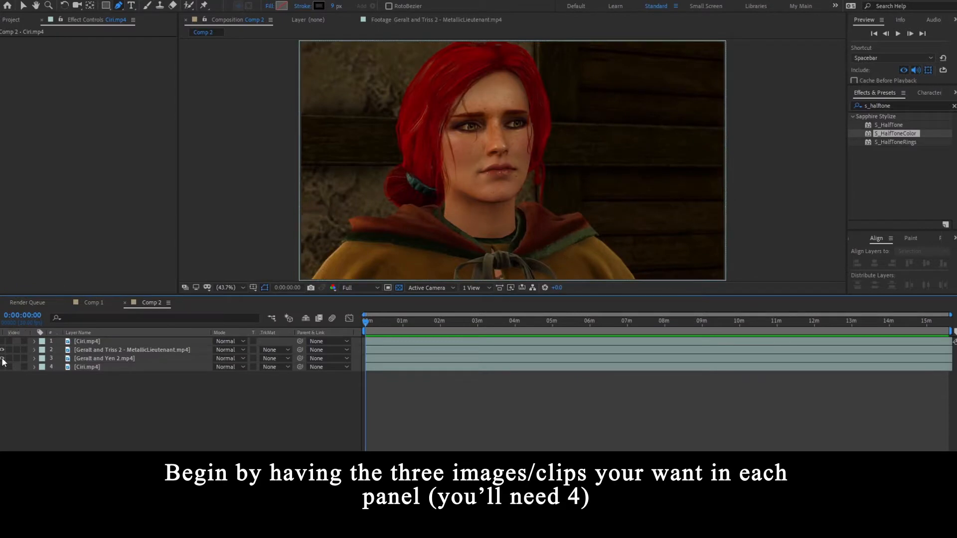
Hide the remaining visible footage layers in Comp 2 so the composition is empty.
left_click(2, 350)
left_click(2, 359)
left_click(2, 368)
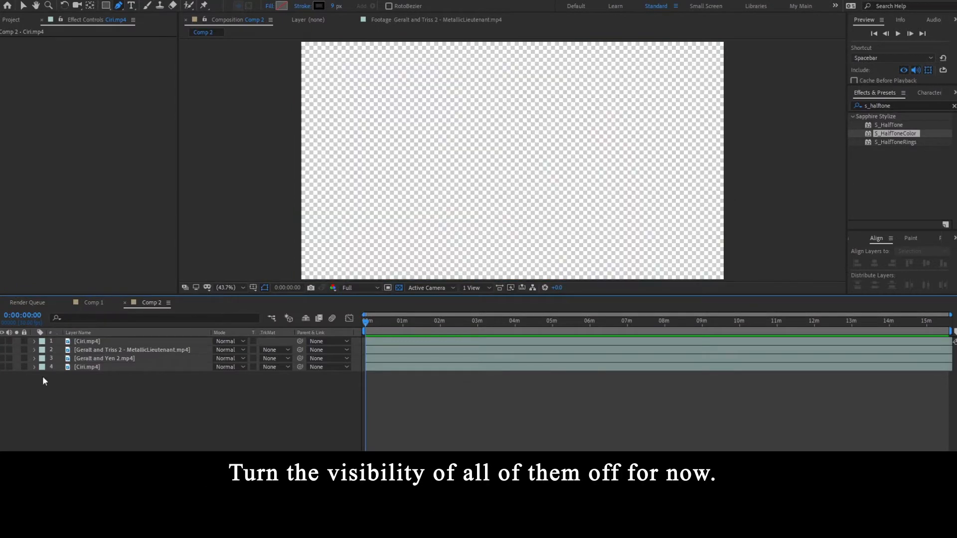
Add a new shape layer and draw a closed panel in the canvas's upper-left area with the Pen tool, slanting its right edge outward toward the bottom.
right_click(93, 408)
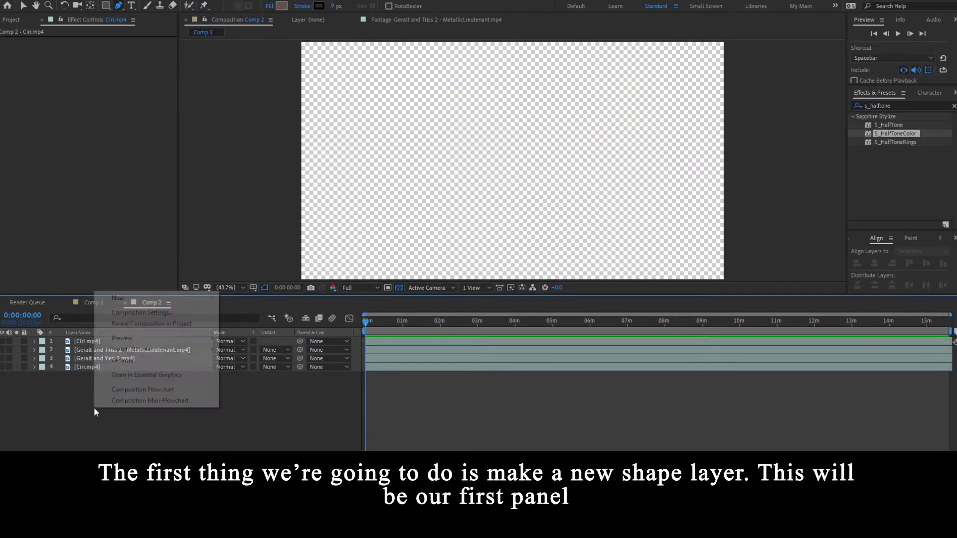
mouse_move(139, 301)
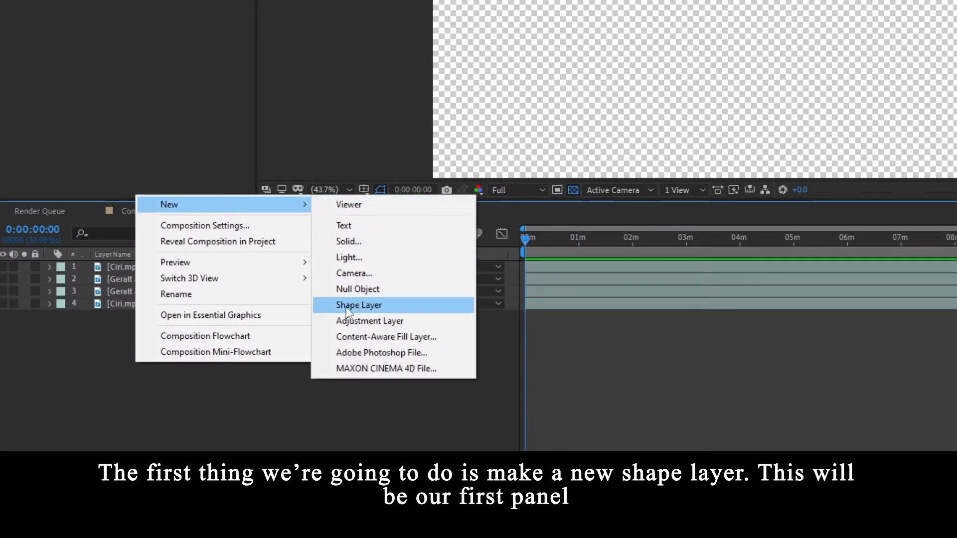
left_click(375, 312)
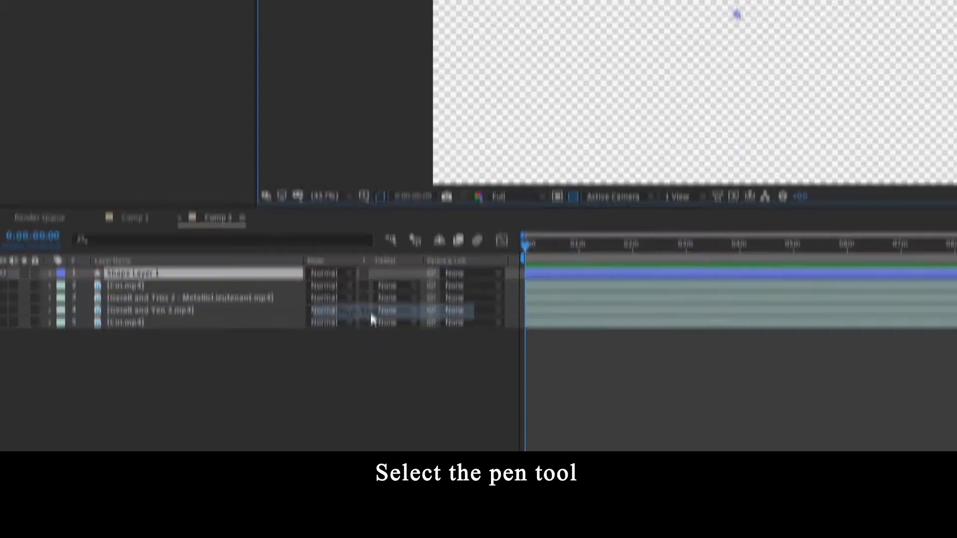
left_click(172, 9)
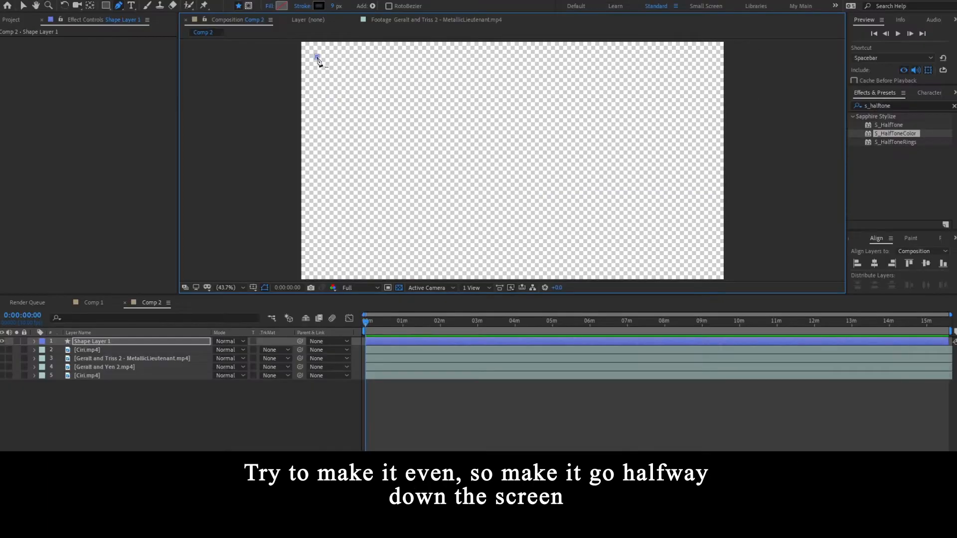
left_click(248, 54)
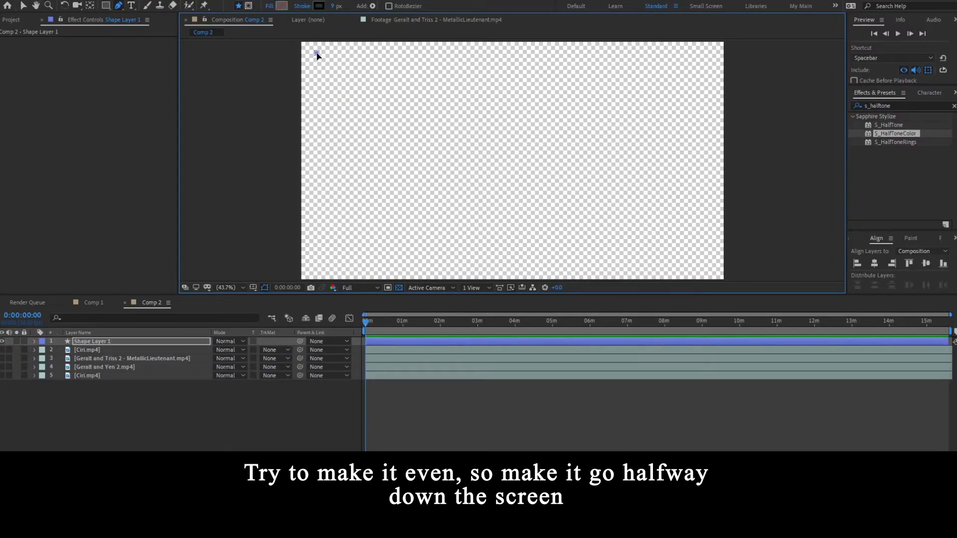
left_click(317, 150)
left_click(488, 151)
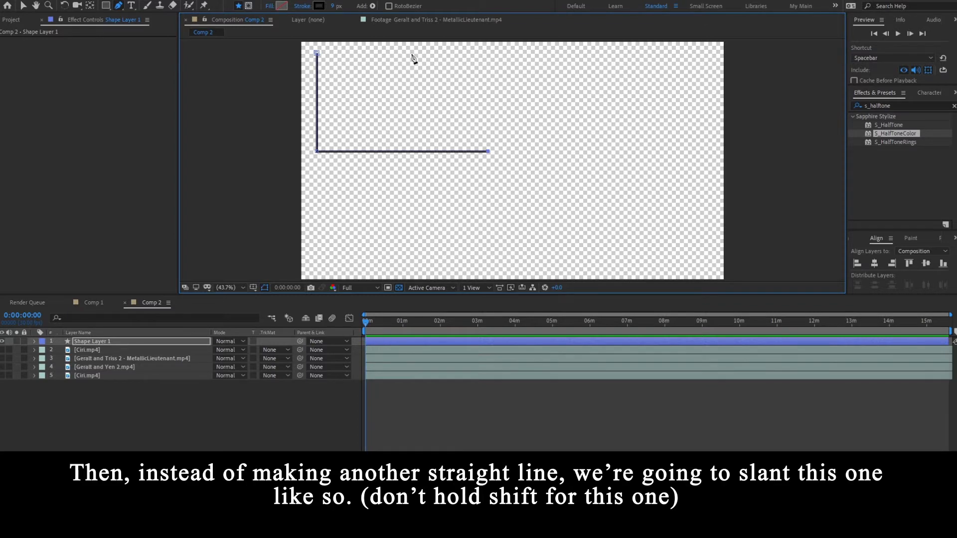
left_click(412, 53)
left_click(317, 52)
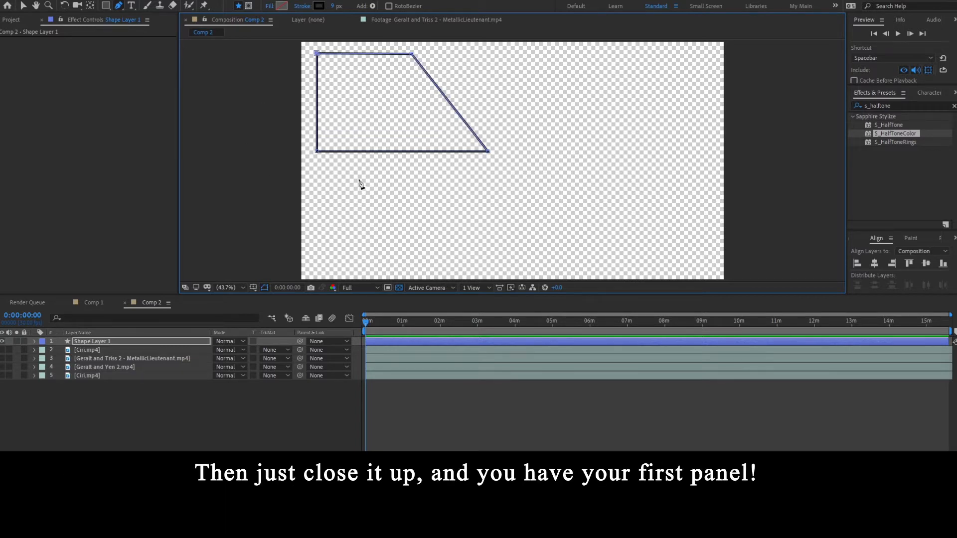
Rename the first panel's shape layer as Top Left.
left_click(154, 341)
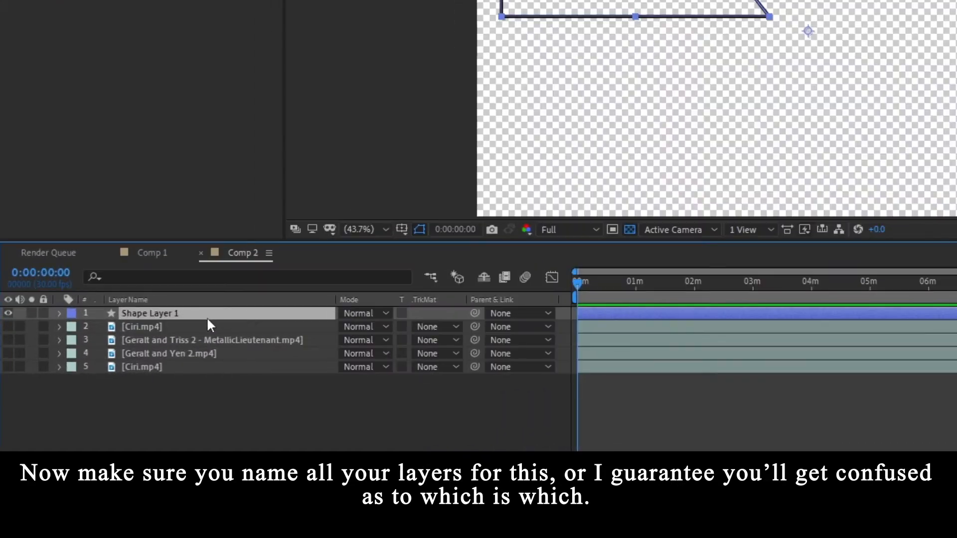
key("Return")
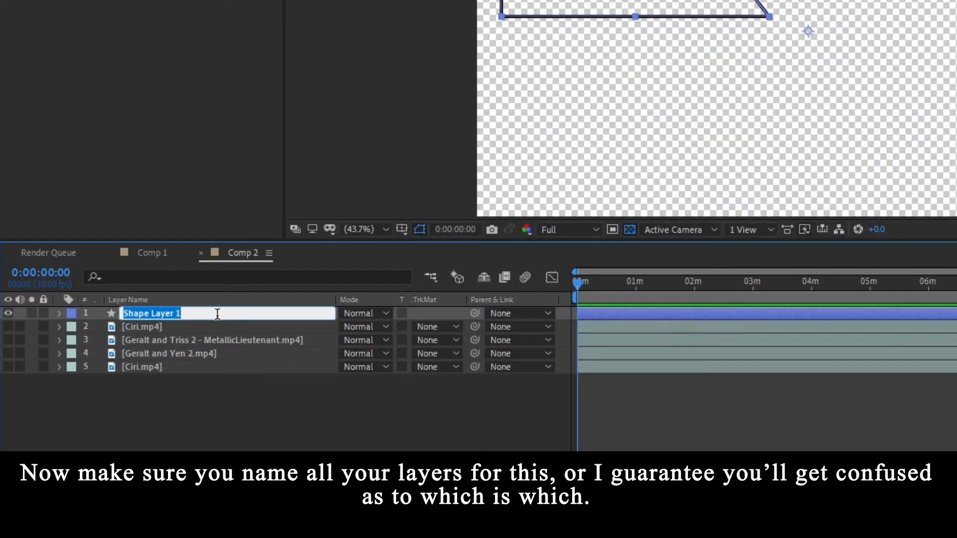
type("Top")
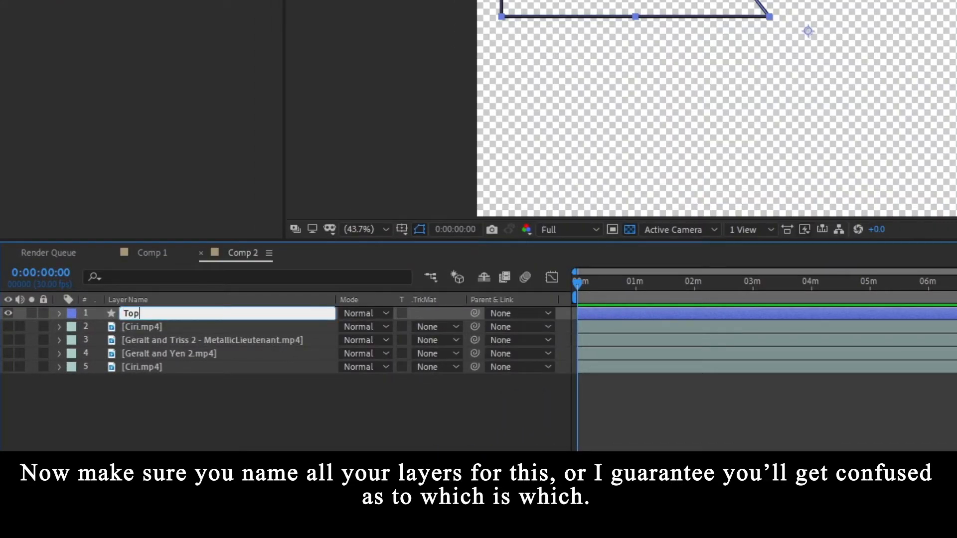
type(" Left")
key("Return")
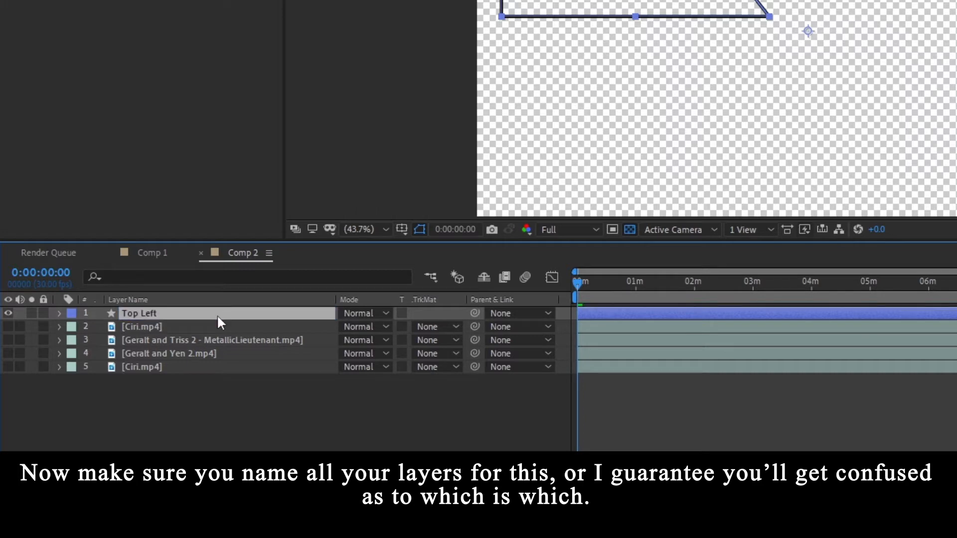
Add another shape layer and draw a closed panel filling the rest of the upper half, its left edge parallel to the first panel's slant.
right_click(217, 385)
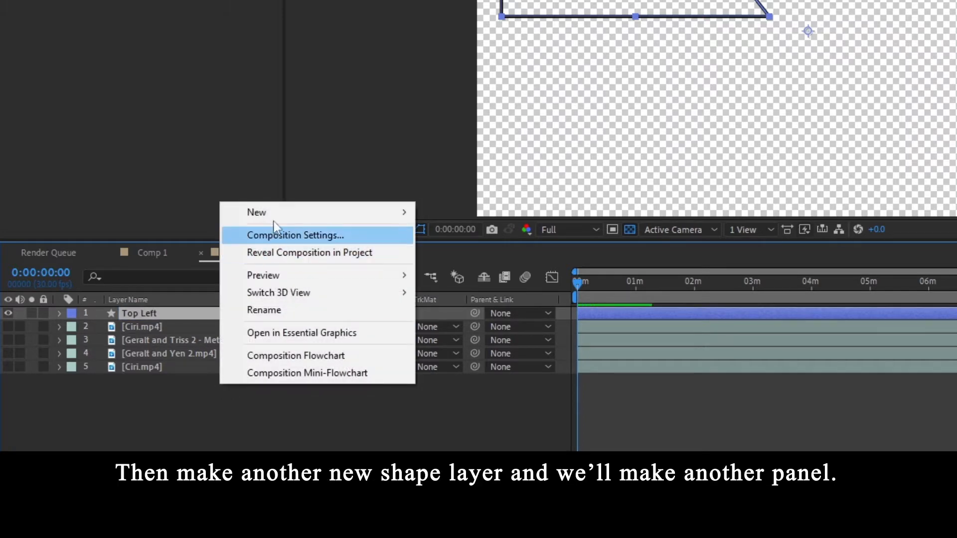
mouse_move(294, 211)
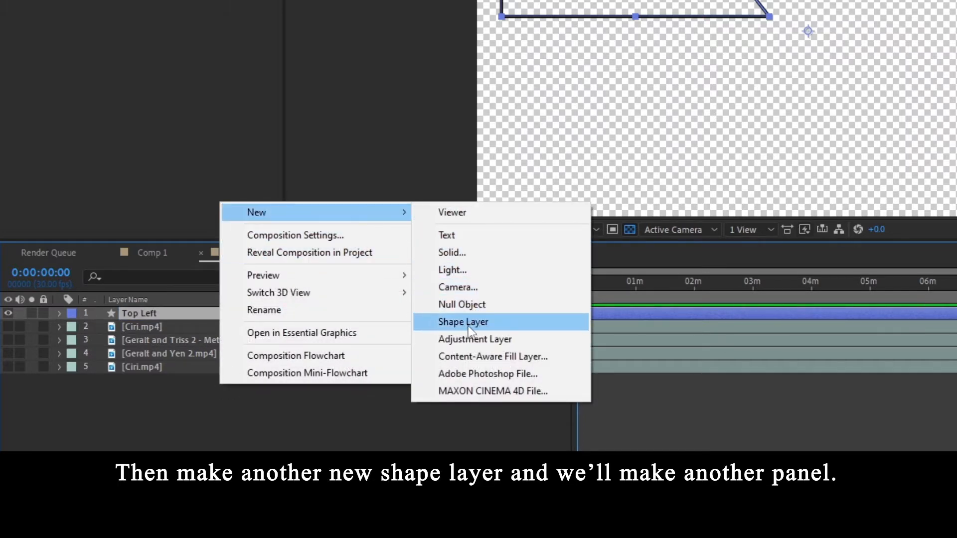
left_click(484, 324)
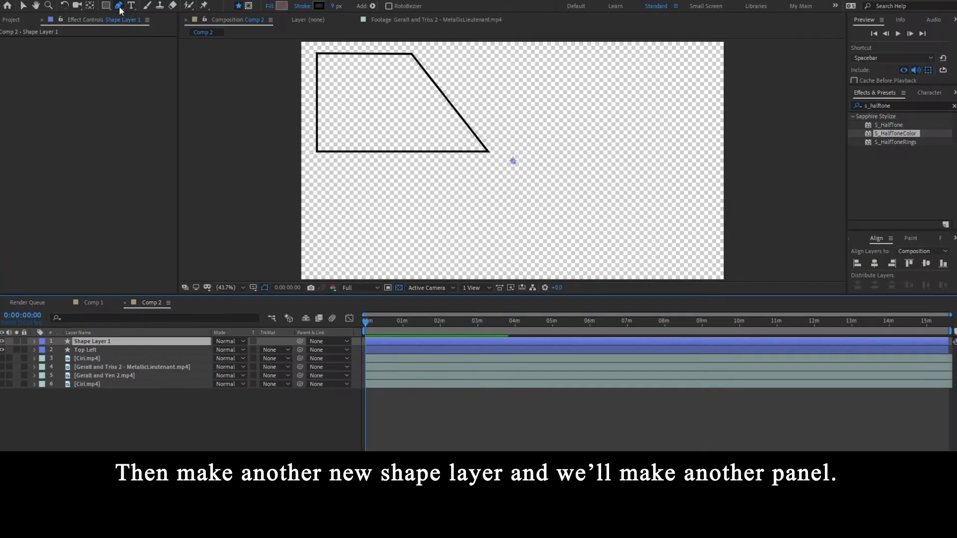
left_click(119, 6)
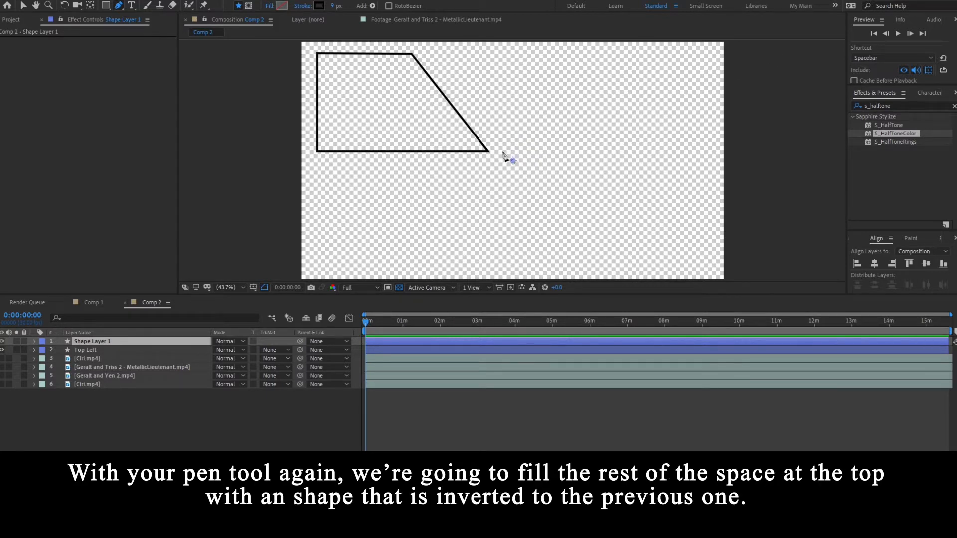
left_click(503, 151)
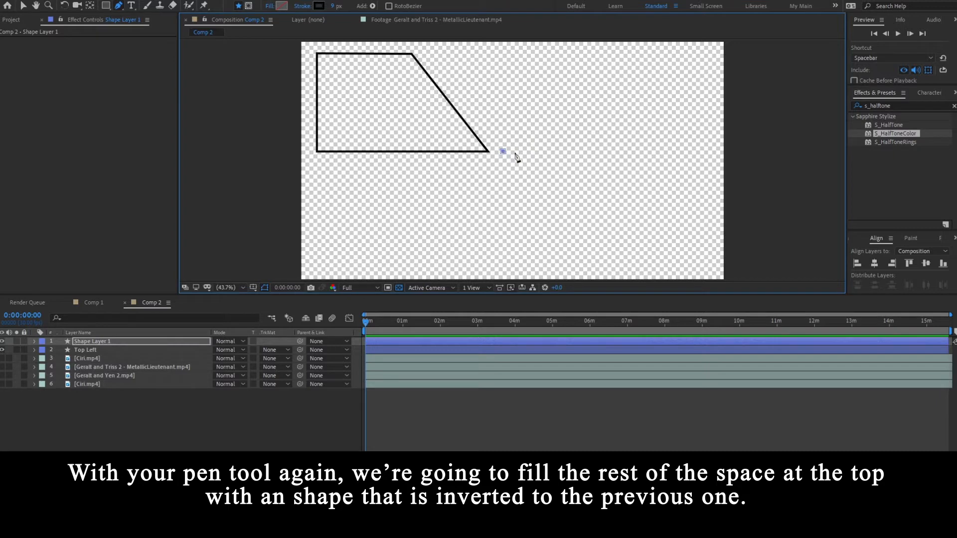
left_click(705, 151)
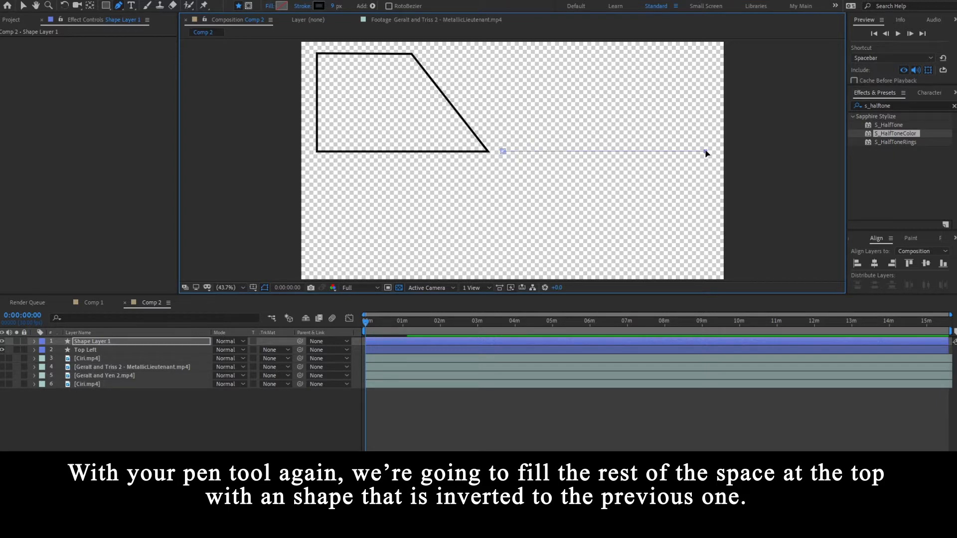
left_click(705, 56)
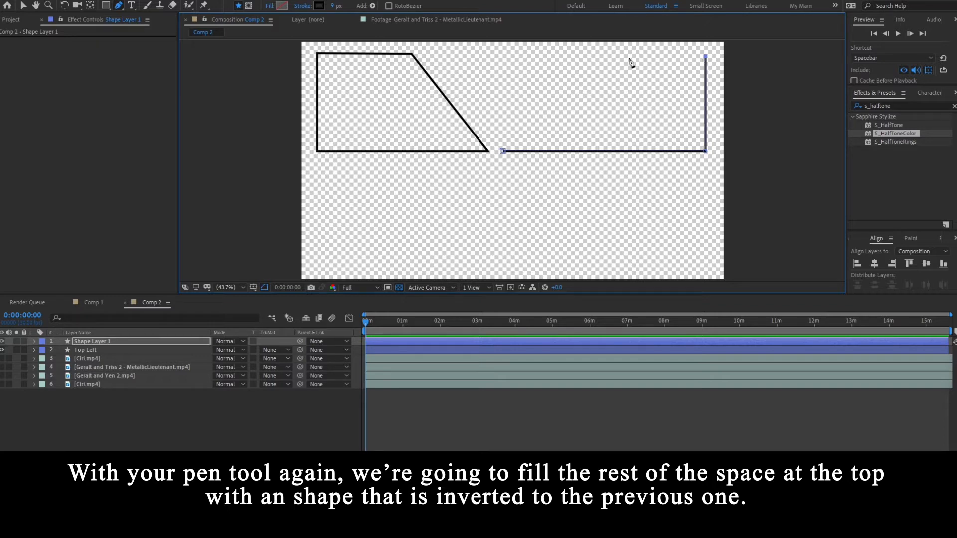
left_click(428, 56)
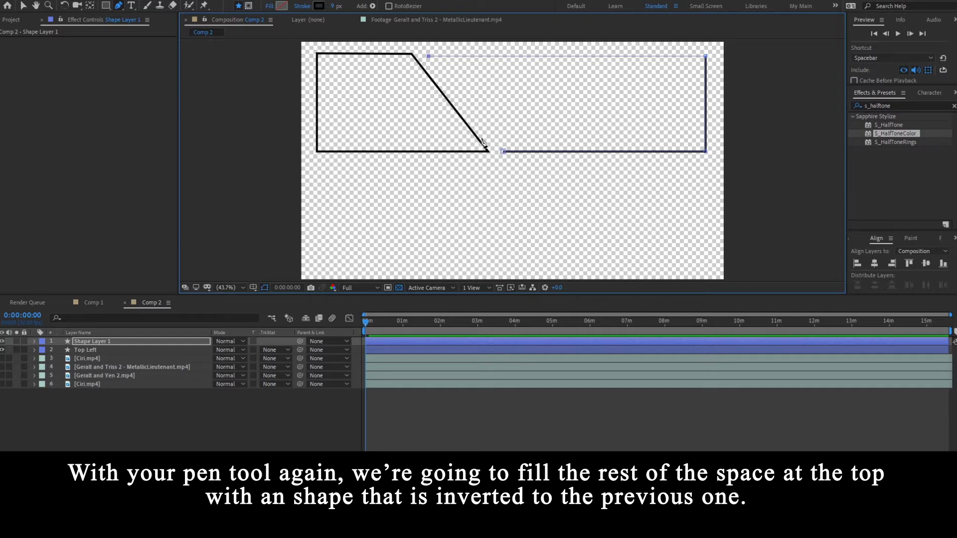
left_click(503, 152)
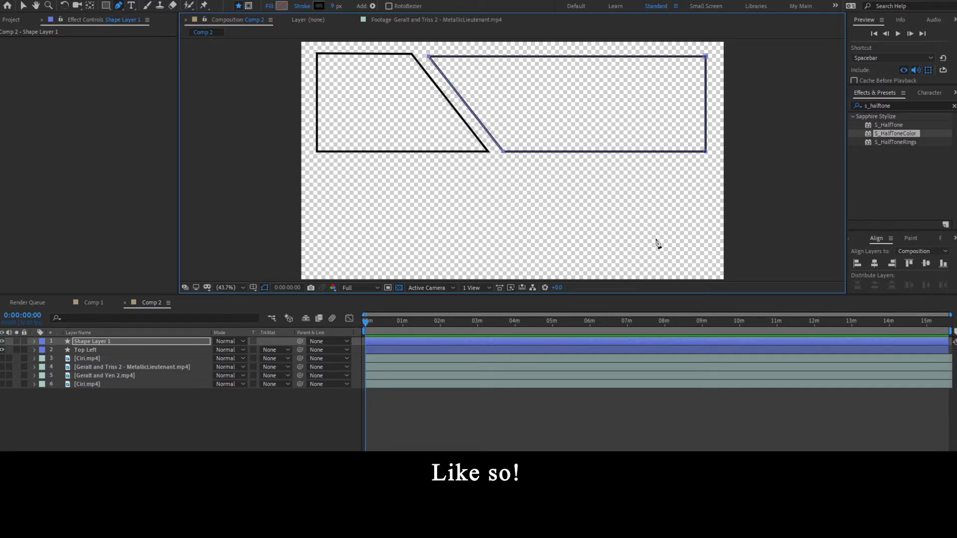
key("v")
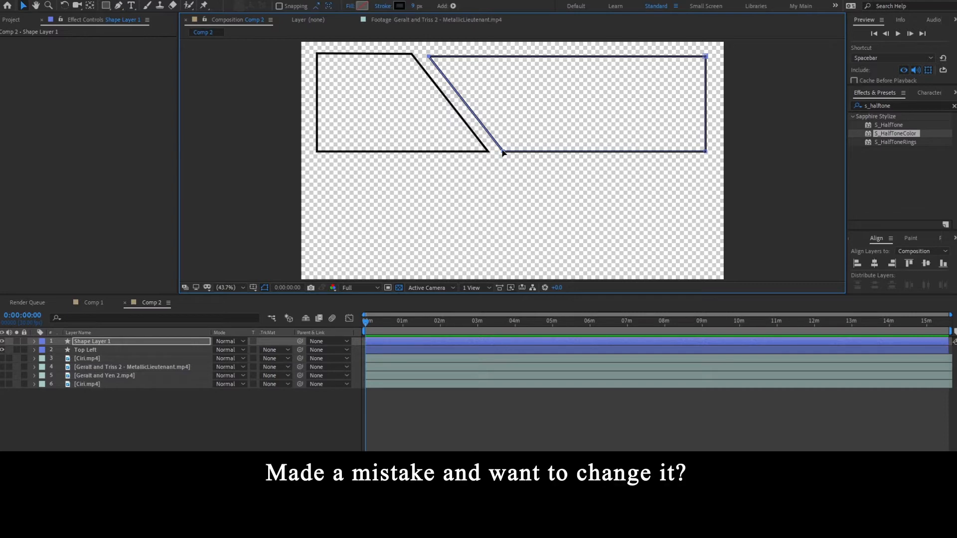
left_click_drag(504, 152, 516, 153)
key("ctrl+z")
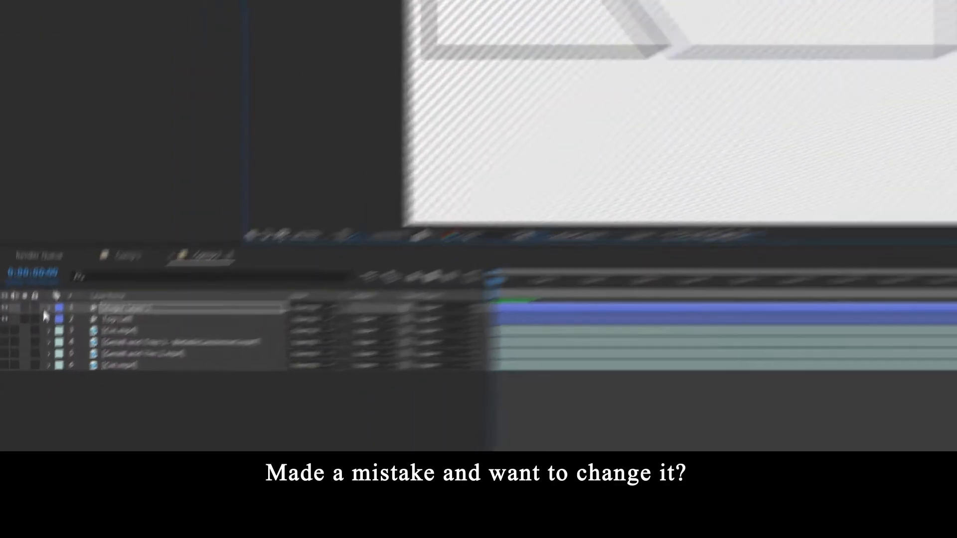
Expand the contents of Shape Layer 1 down to Path 1 and select its Path property for editing.
left_click(34, 342)
left_click(107, 289)
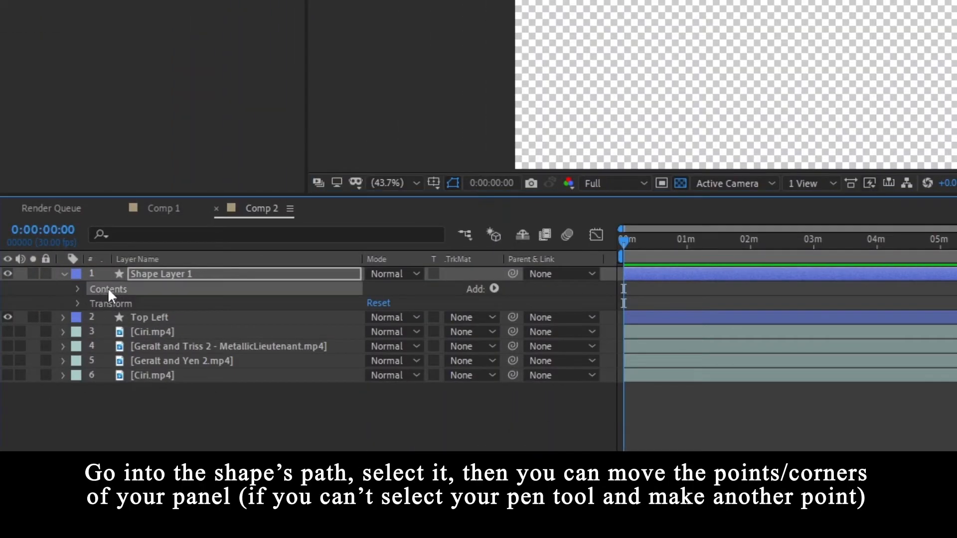
left_click(78, 289)
left_click(94, 304)
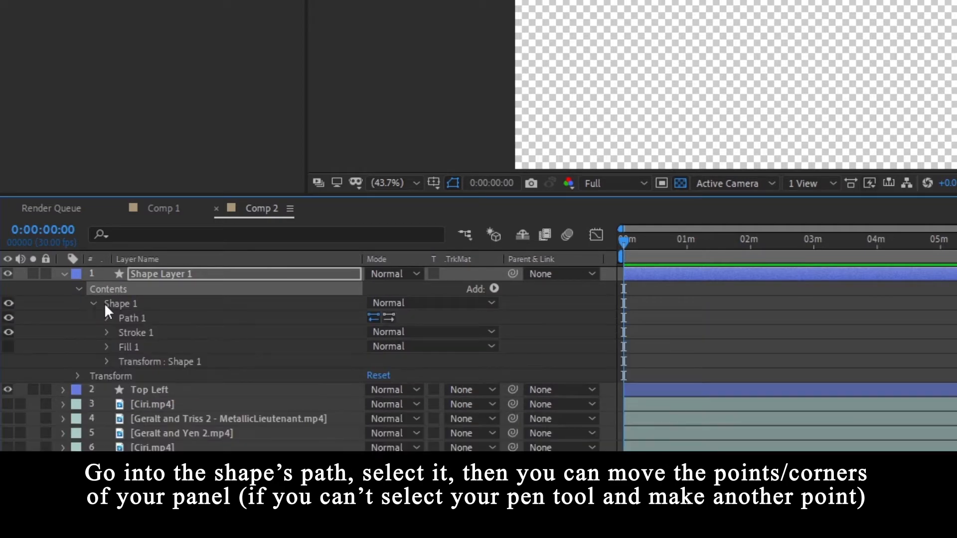
left_click(138, 319)
left_click(106, 318)
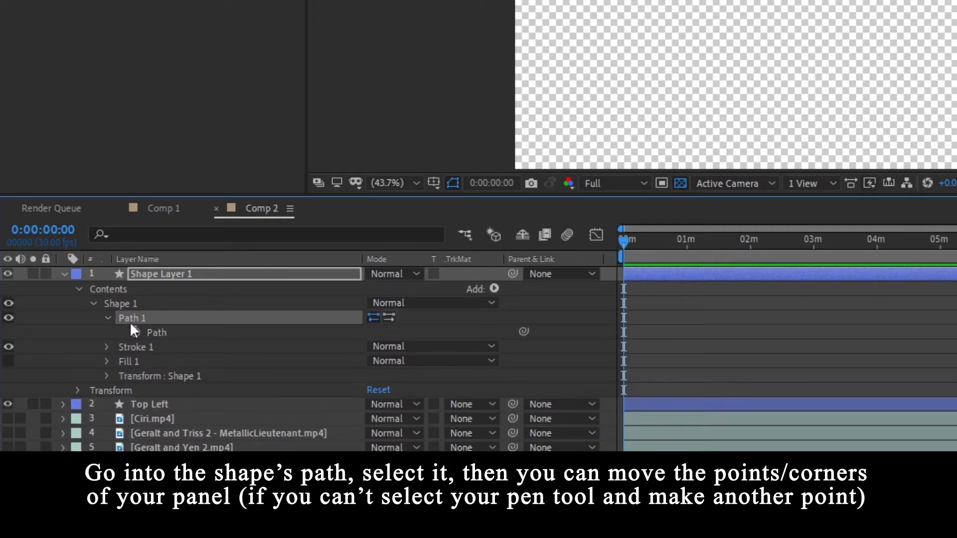
left_click(155, 333)
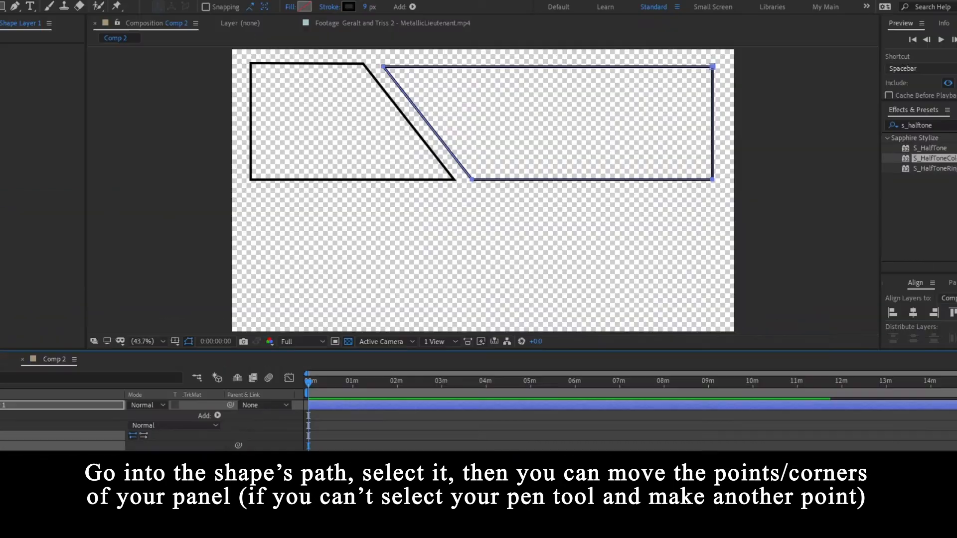
Add an extra point on the upper edge of the second panel's path with the Pen tool.
left_click(471, 180)
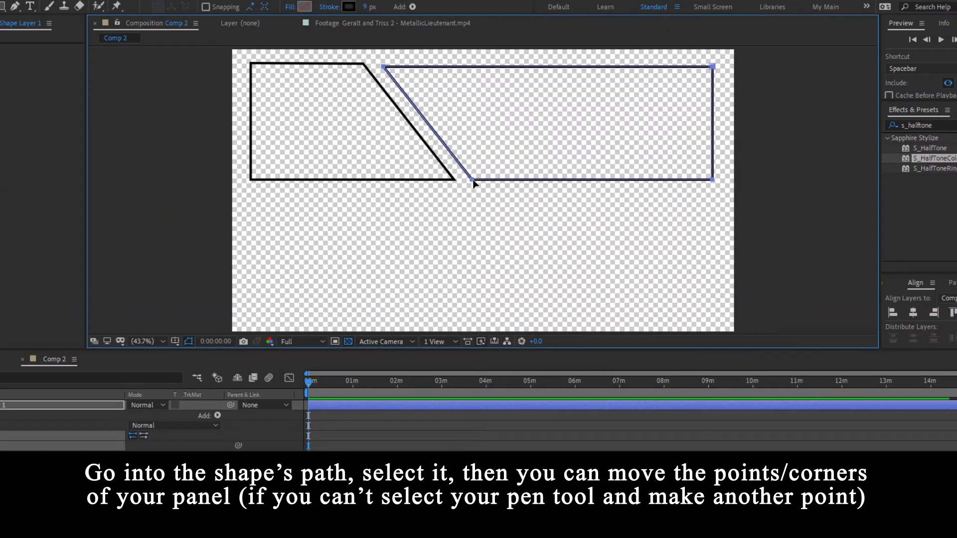
left_click_drag(472, 180, 471, 180)
left_click(15, 6)
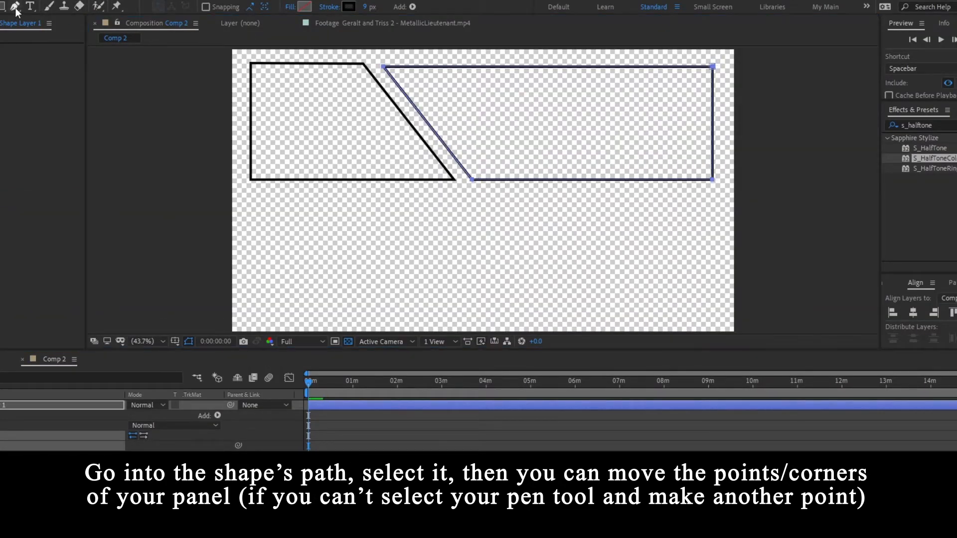
left_click(639, 66)
key("v")
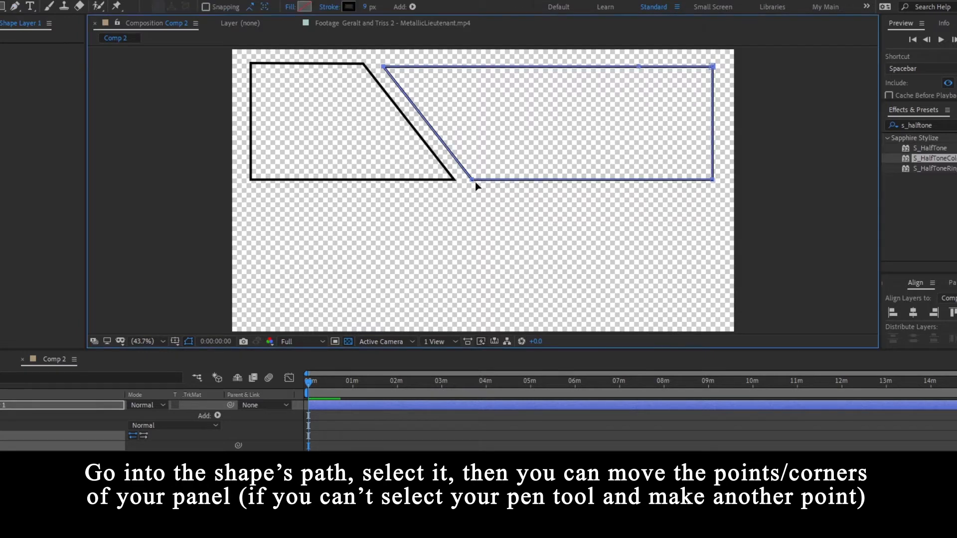
Move both corners of the second panel's slanted edge slightly right to widen the gap to the first panel.
left_click_drag(472, 182, 476, 183)
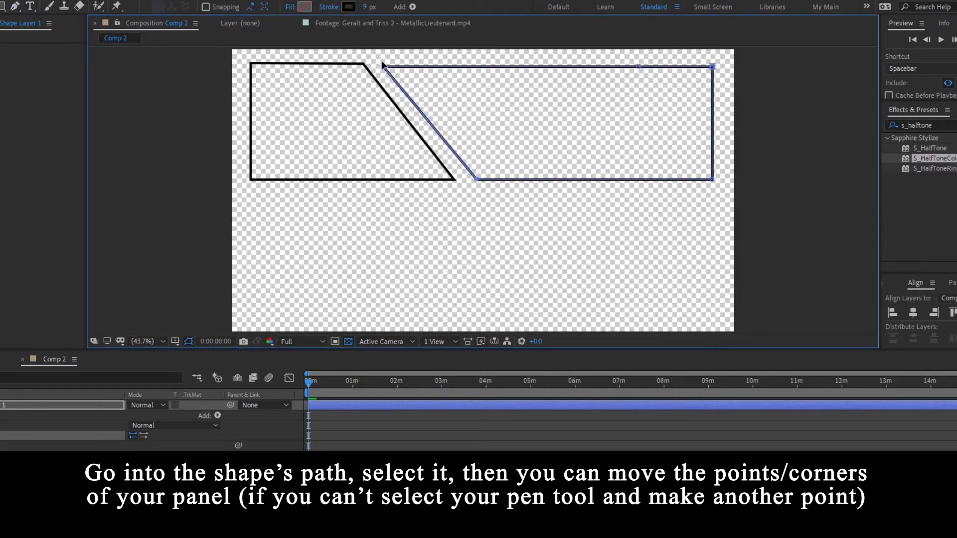
left_click_drag(388, 68, 396, 68)
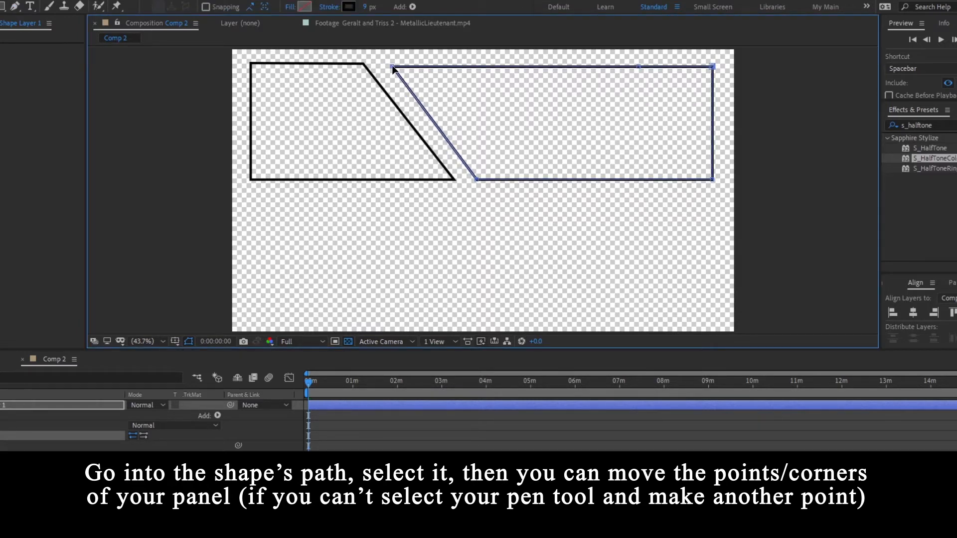
left_click_drag(480, 179, 483, 179)
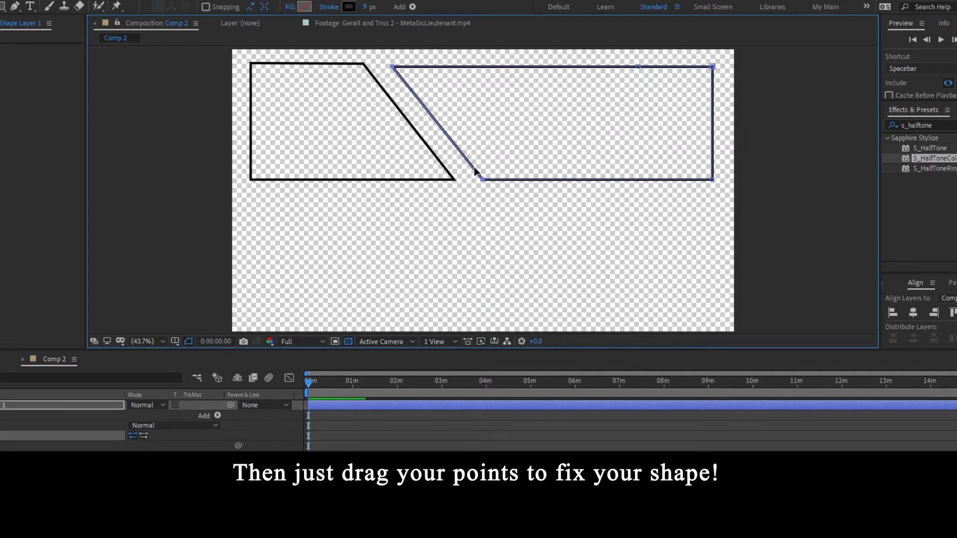
left_click_drag(483, 179, 480, 179)
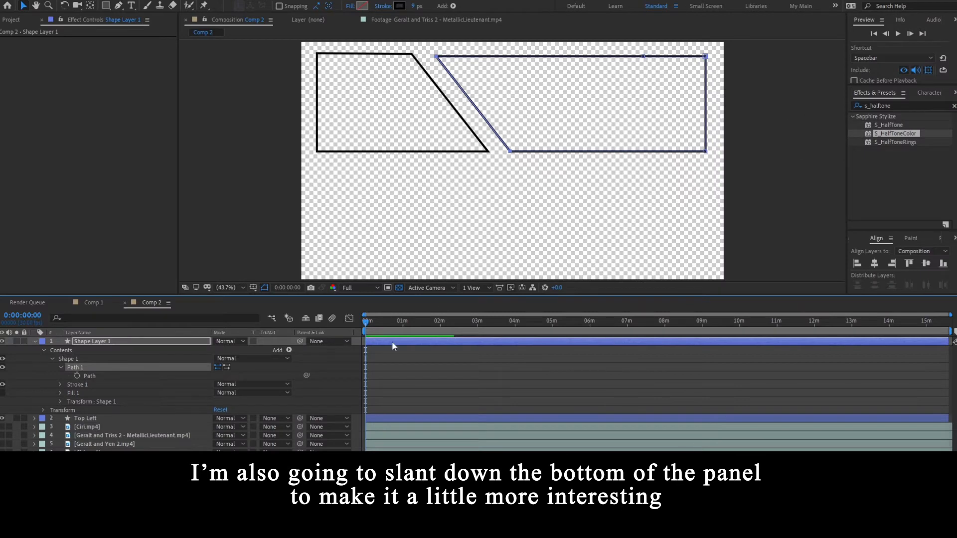
Lower the second panel's bottom-right corner so its bottom edge slants downward to the right.
left_click(708, 156)
left_click_drag(707, 155, 704, 184)
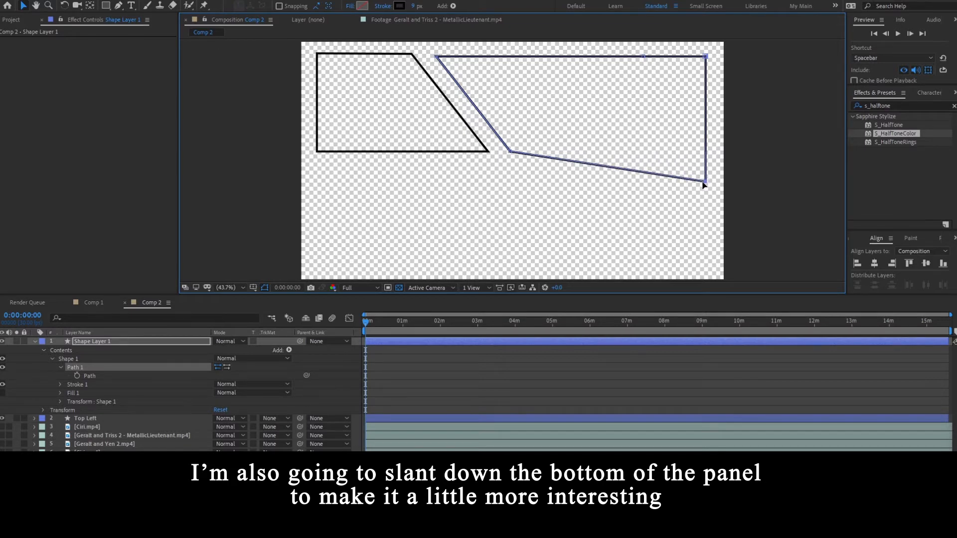
Raise the second panel's bottom-right corner slightly and rename its layer Top Right.
left_click_drag(703, 185, 706, 177)
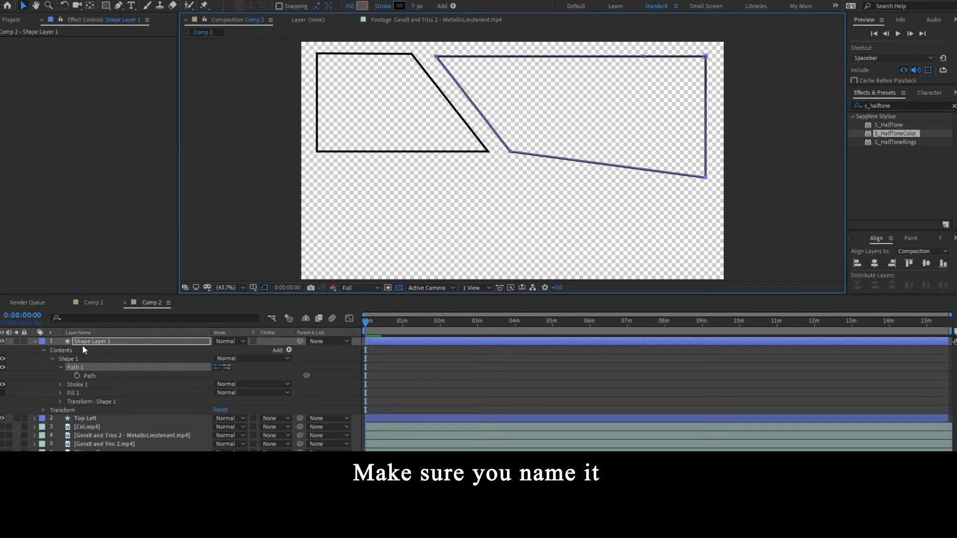
key("Return")
type("Top Right")
key("Return")
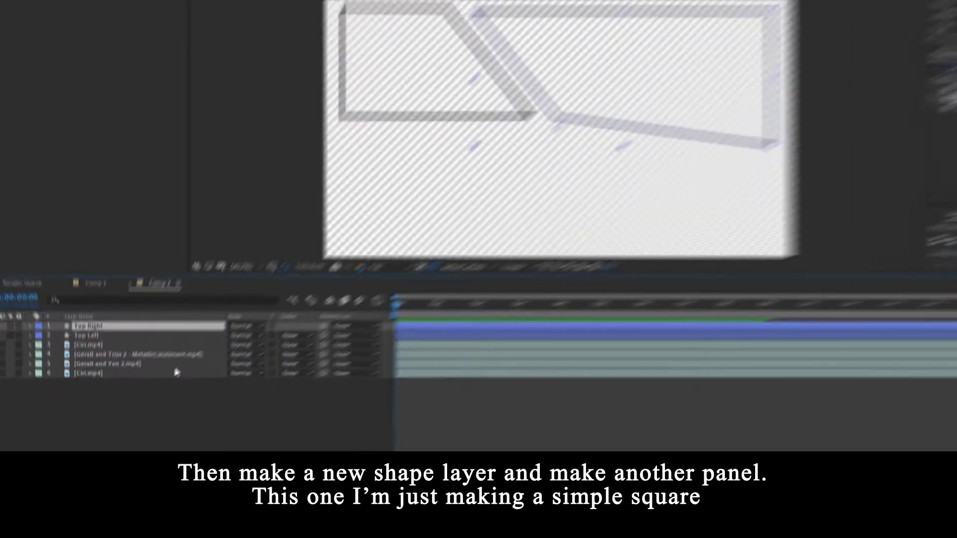
Create a new shape layer and draw the left edge of a third panel below the first one with the Pen tool.
right_click(164, 399)
mouse_move(186, 290)
left_click(462, 302)
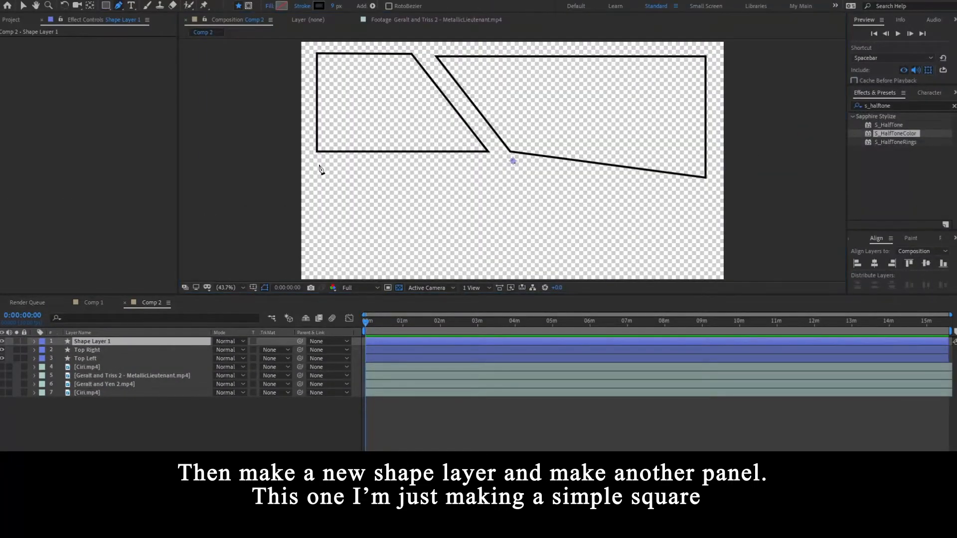
left_click(319, 164)
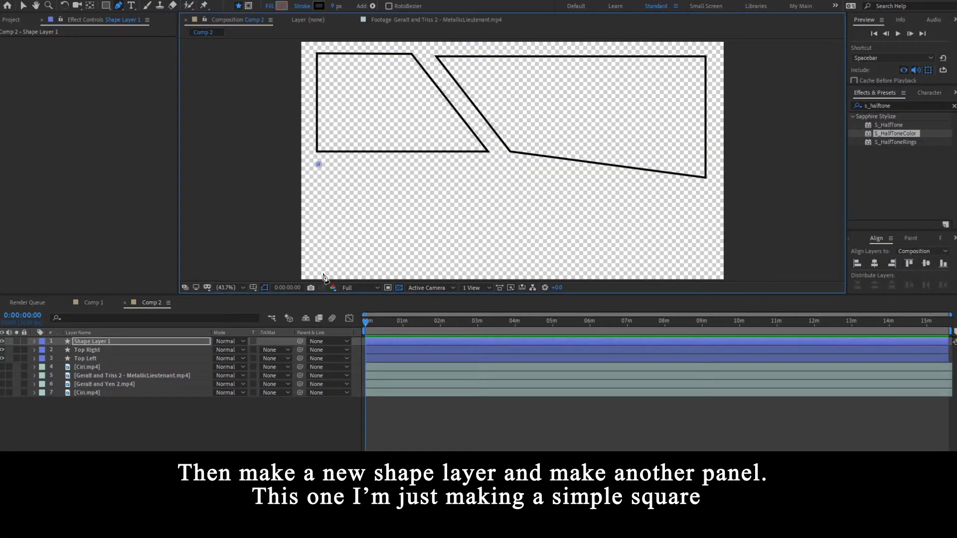
left_click(319, 270)
left_click(497, 269)
left_click(496, 162)
key("ctrl+z")
key("ctrl+z")
Complete the third panel as a closed rectangle reaching the first panel's right end, and level its top-right corner with the top-left one.
left_click(489, 269)
left_click(489, 163)
left_click(318, 164)
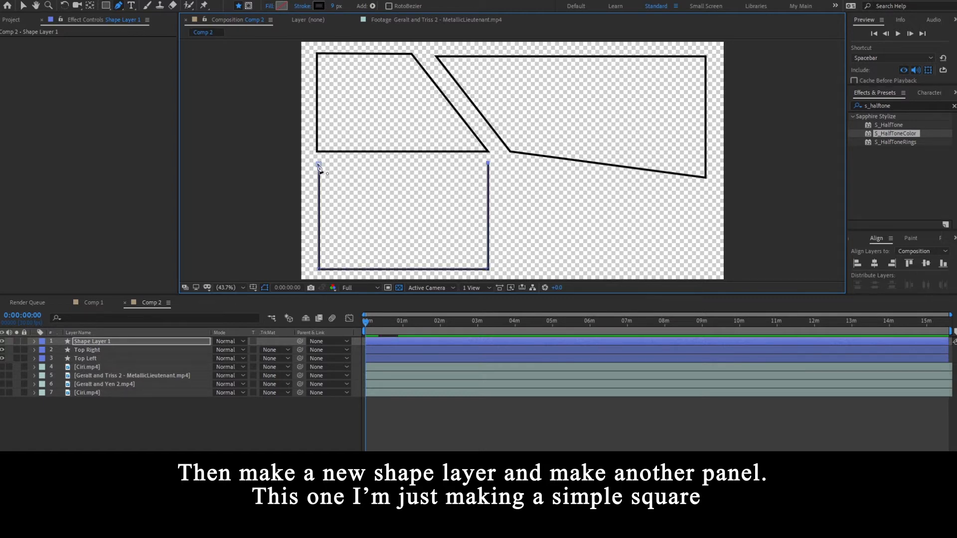
left_click_drag(488, 162, 488, 165)
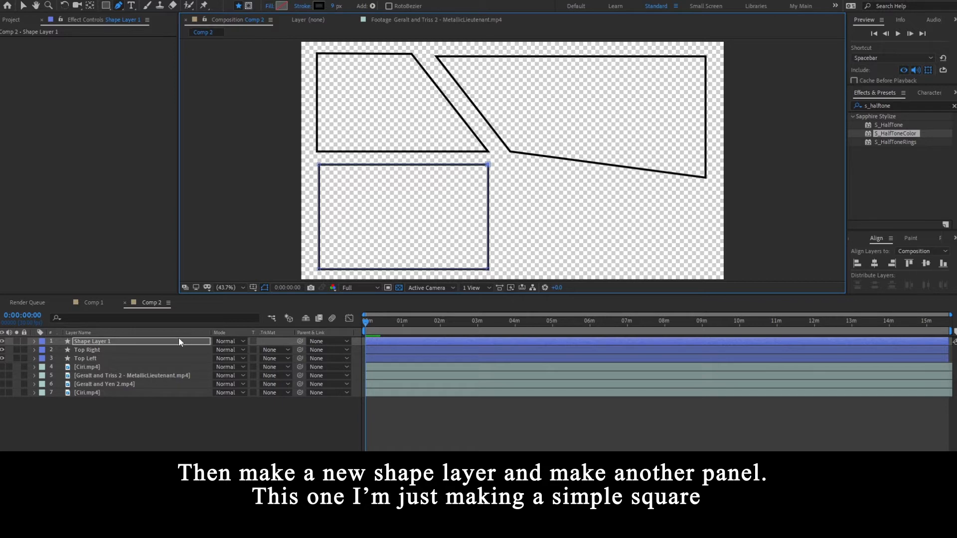
Rename the third panel's shape layer Bot Left.
left_click(97, 342)
key("Return")
type("Bot Left")
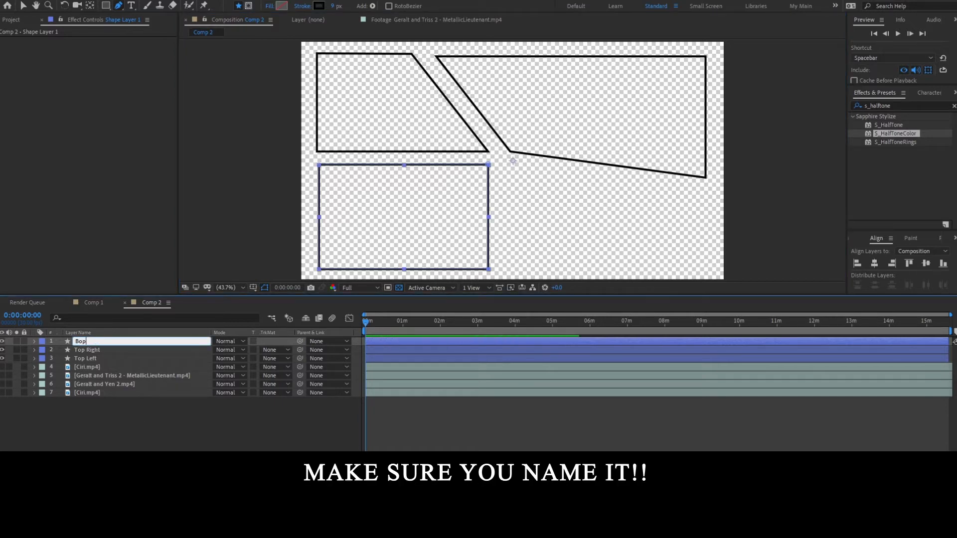
key("Return")
Add a new shape layer and draw a closed four-sided bottom-right panel whose top edge follows the slant of the panel above.
right_click(96, 406)
mouse_move(129, 297)
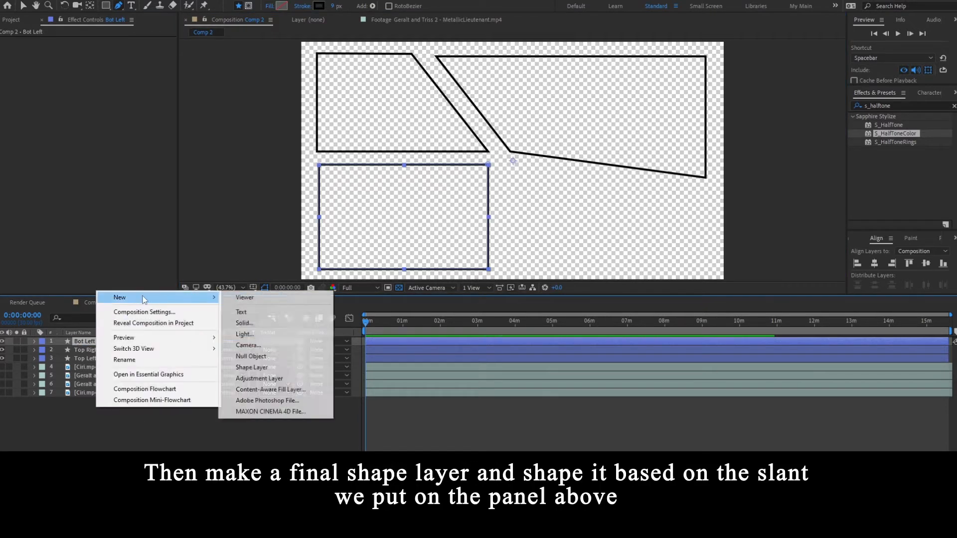
left_click(275, 369)
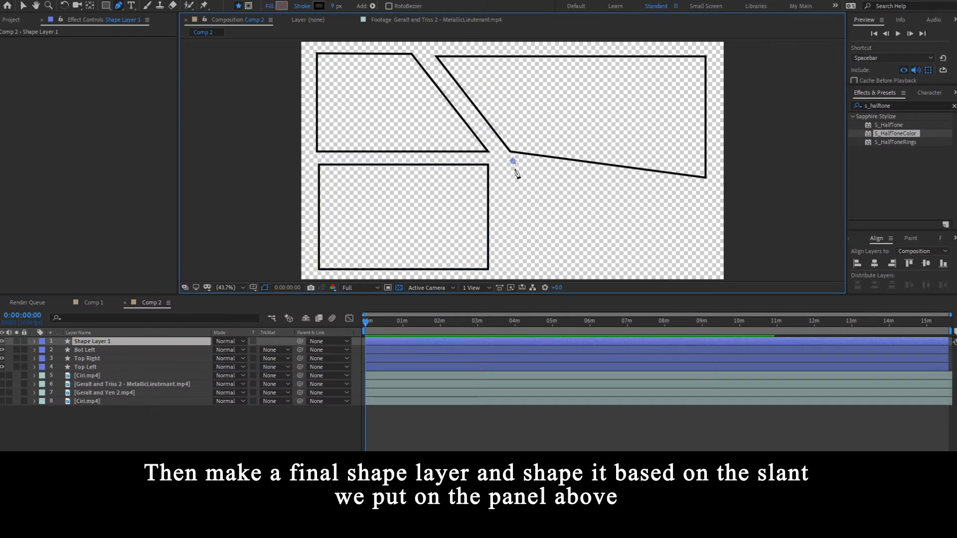
left_click(511, 269)
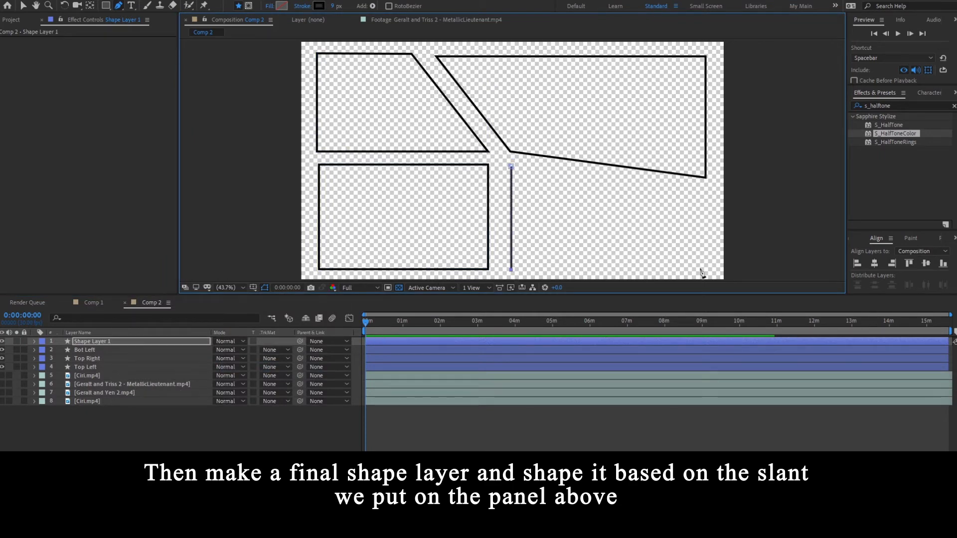
left_click(707, 187)
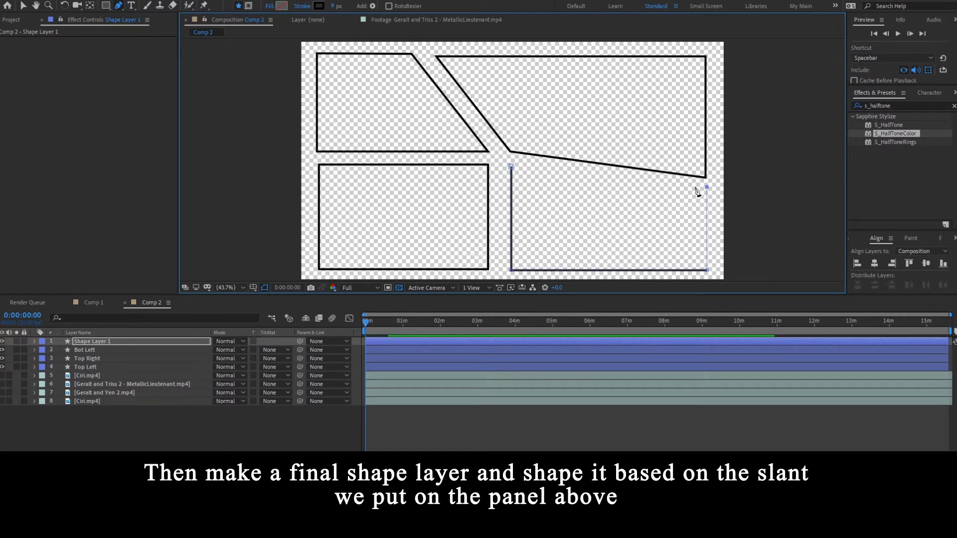
left_click(511, 166)
left_click(488, 420)
key("v")
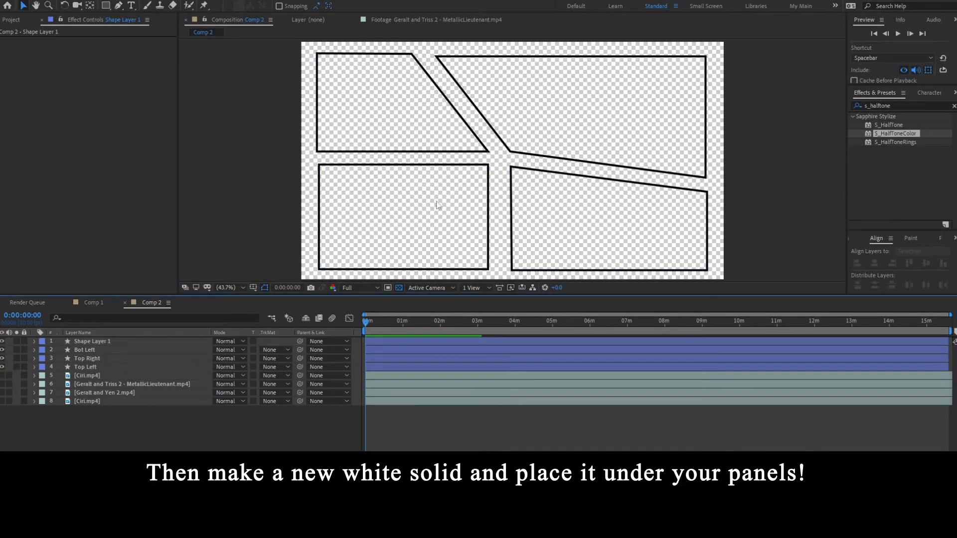
Create a 1920 x 1080 px white (FFFFFF) solid and place it beneath all other layers.
right_click(140, 437)
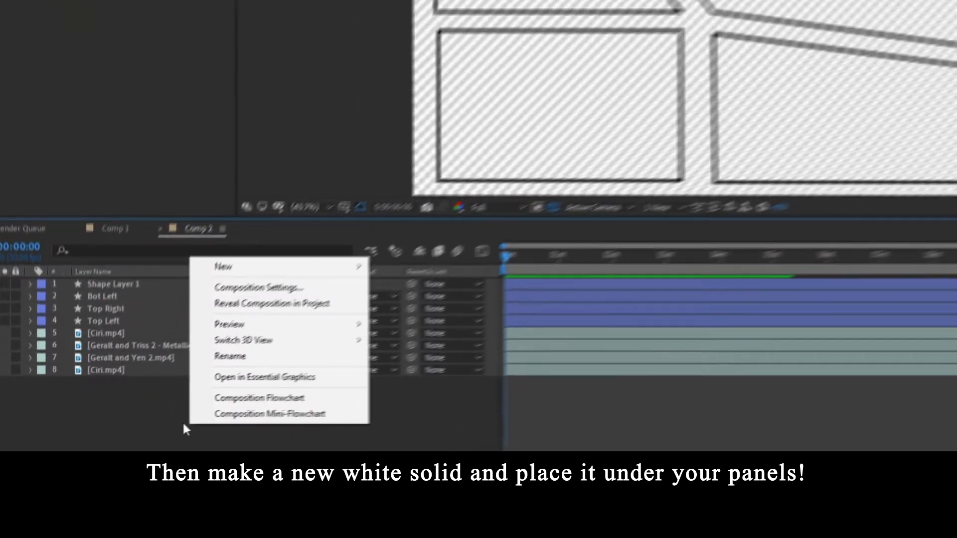
mouse_move(247, 275)
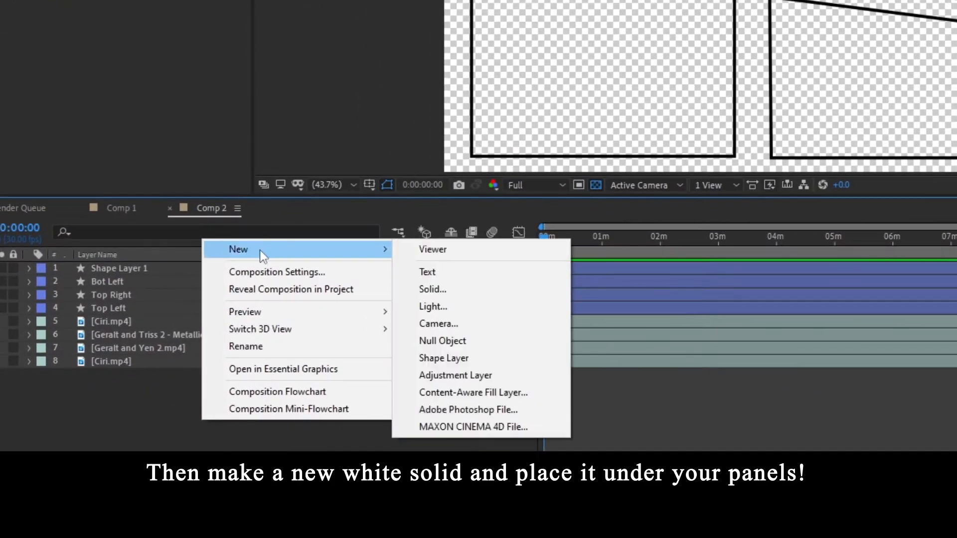
left_click(447, 289)
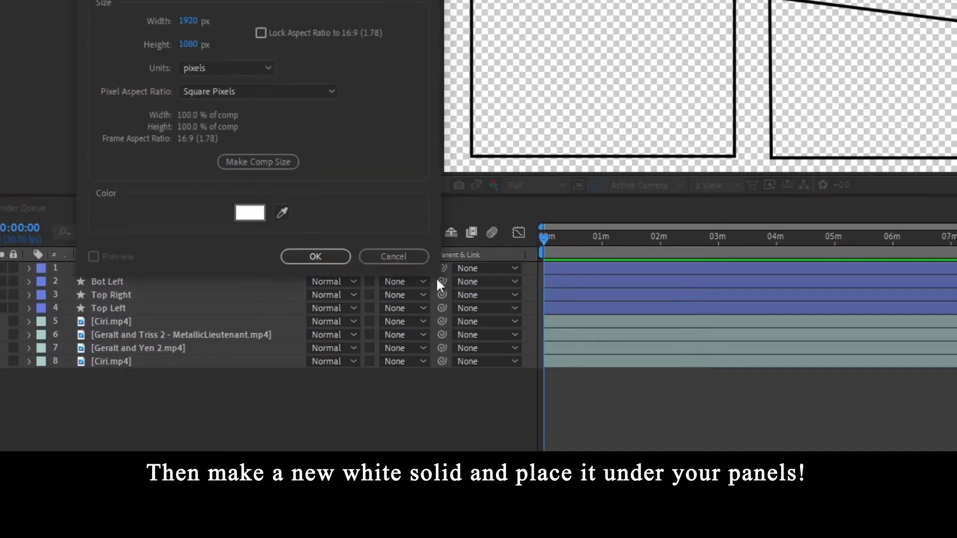
left_click(246, 220)
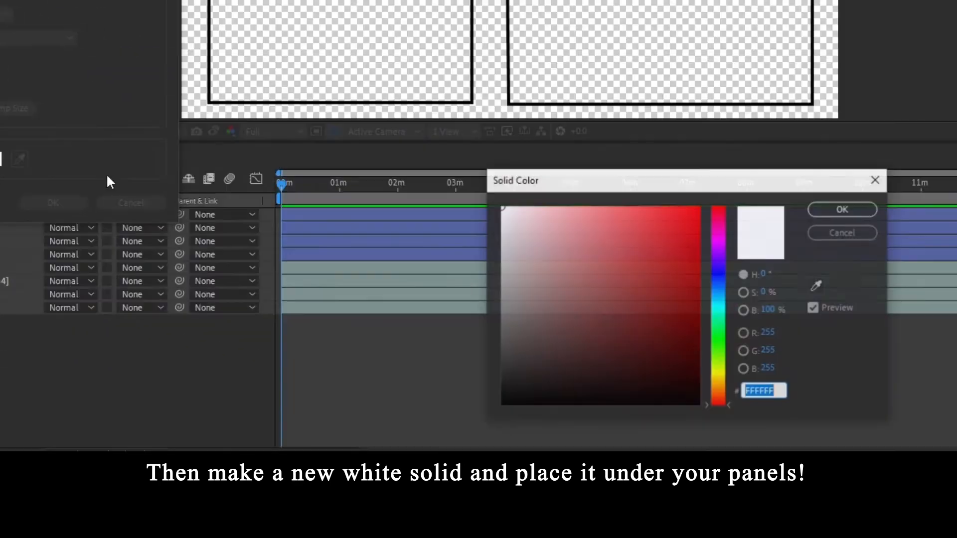
left_click(844, 210)
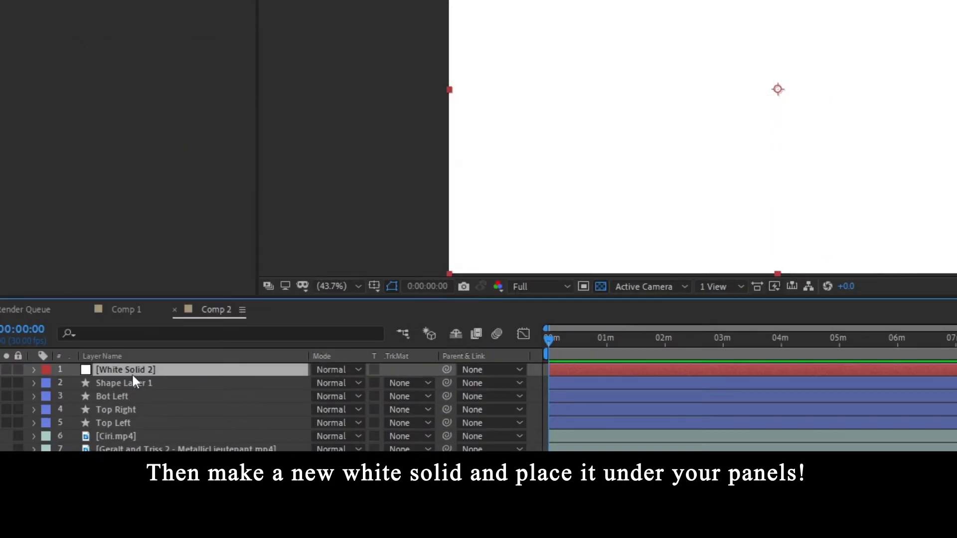
left_click_drag(132, 373, 137, 336)
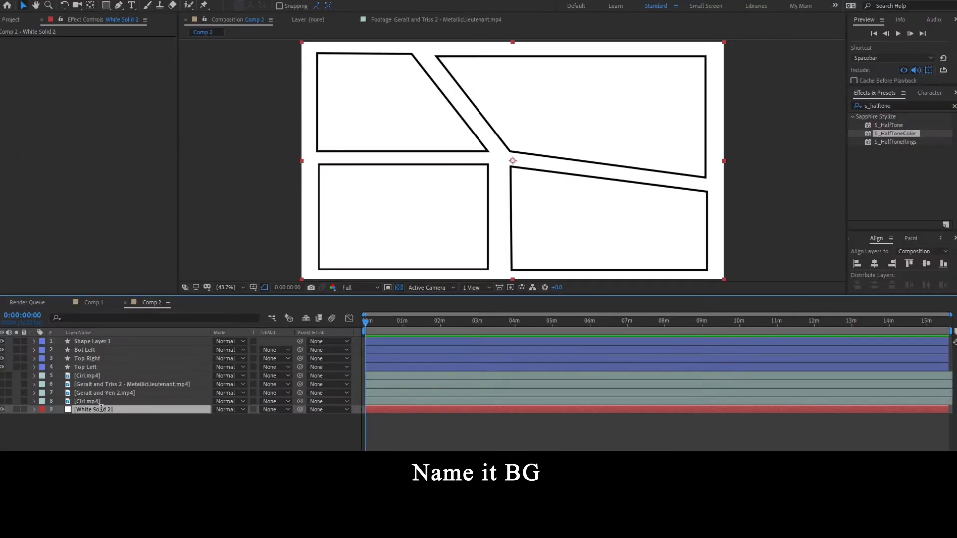
Rename the white solid layer BG.
key("Return")
type("BG")
key("Return")
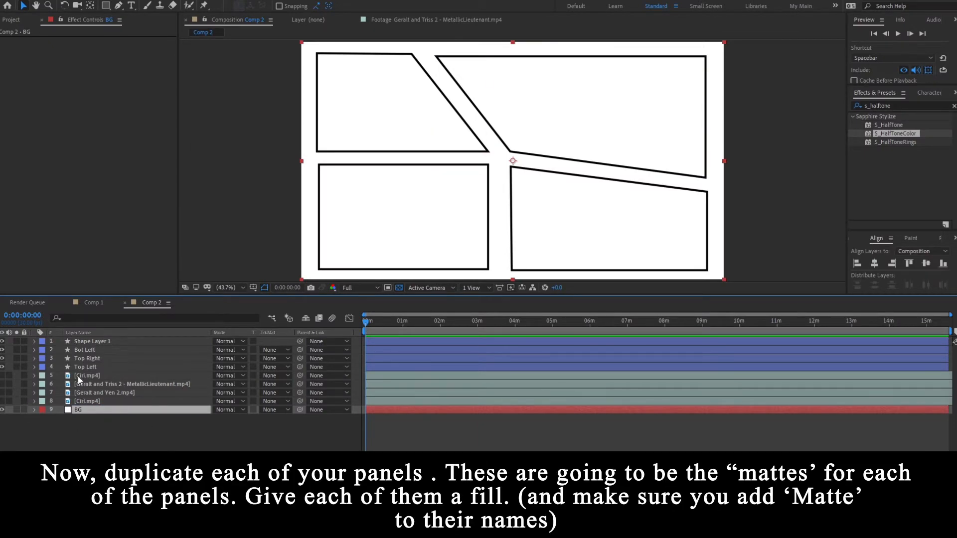
Duplicate the Top Left panel as a layer named Top Left Matte and fill it with red FF0000.
left_click(80, 369)
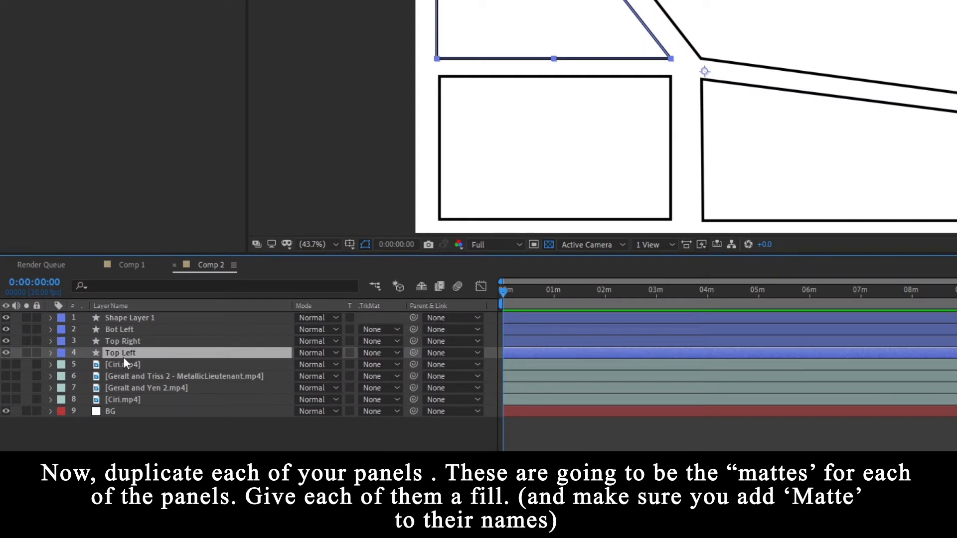
key("ctrl+d")
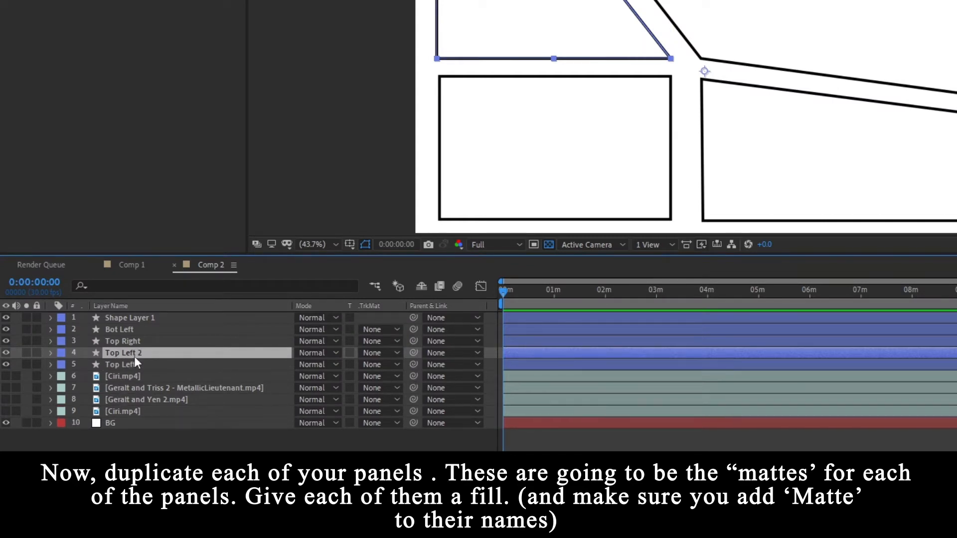
key("Return")
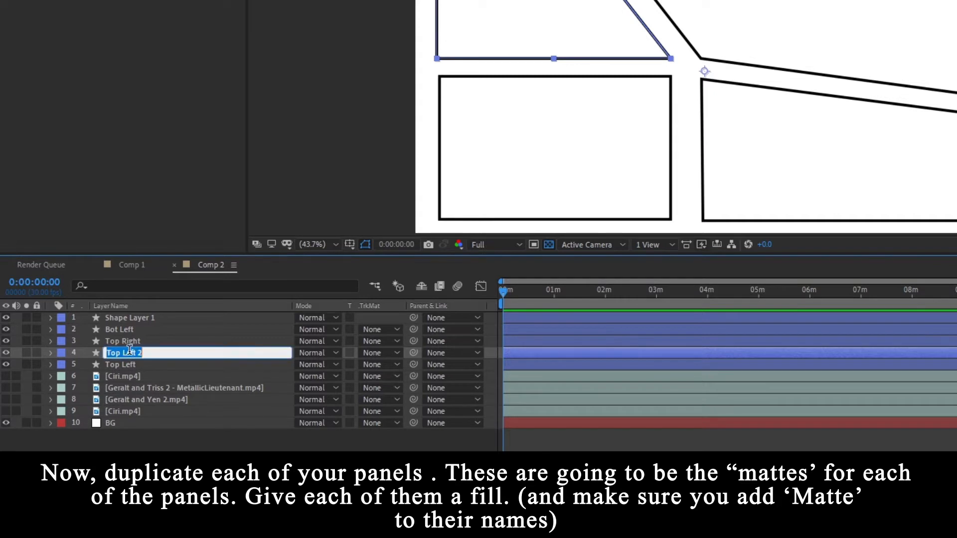
left_click(163, 351)
type("Matte")
key("Return")
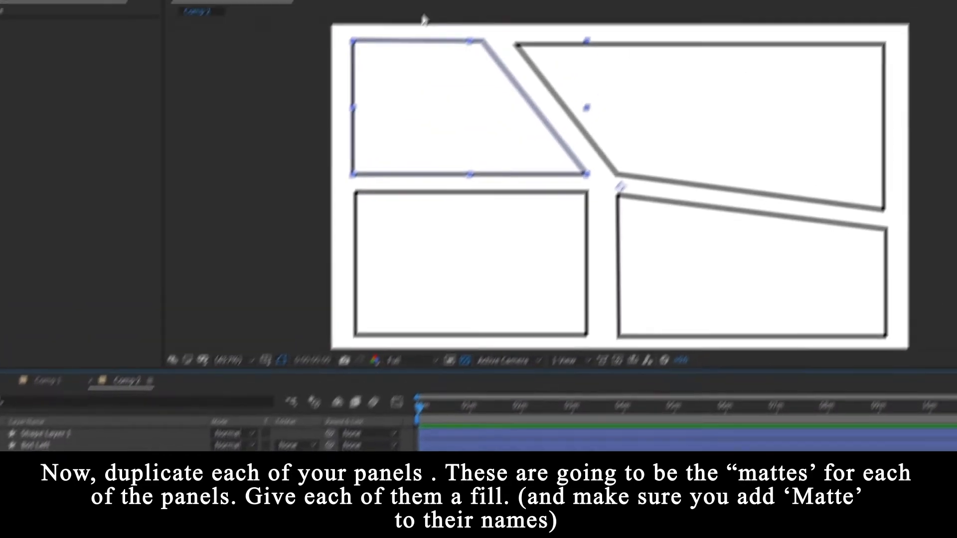
left_click_drag(574, 293, 728, 141)
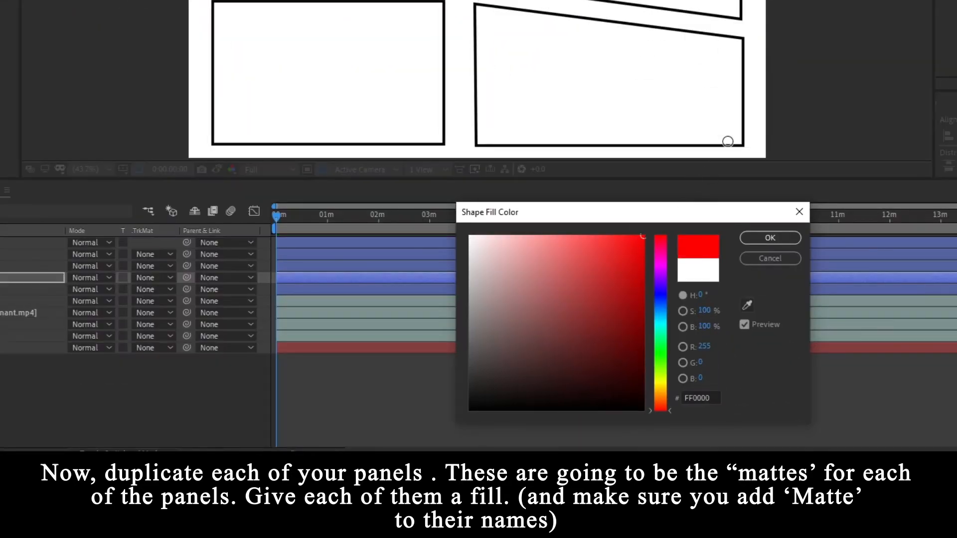
left_click(752, 238)
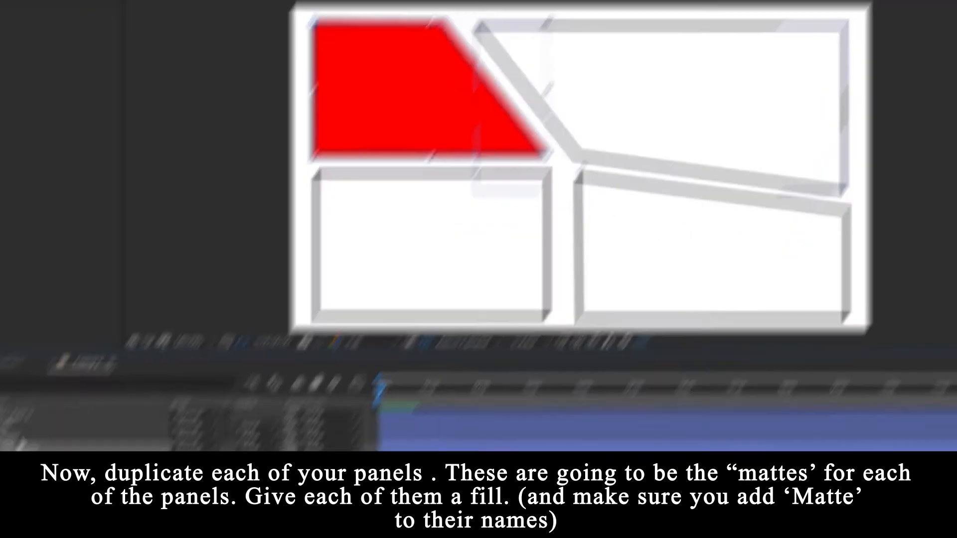
Duplicate the Top Right panel as a layer named Top Right Matte and fill it with red FF0000.
left_click(152, 269)
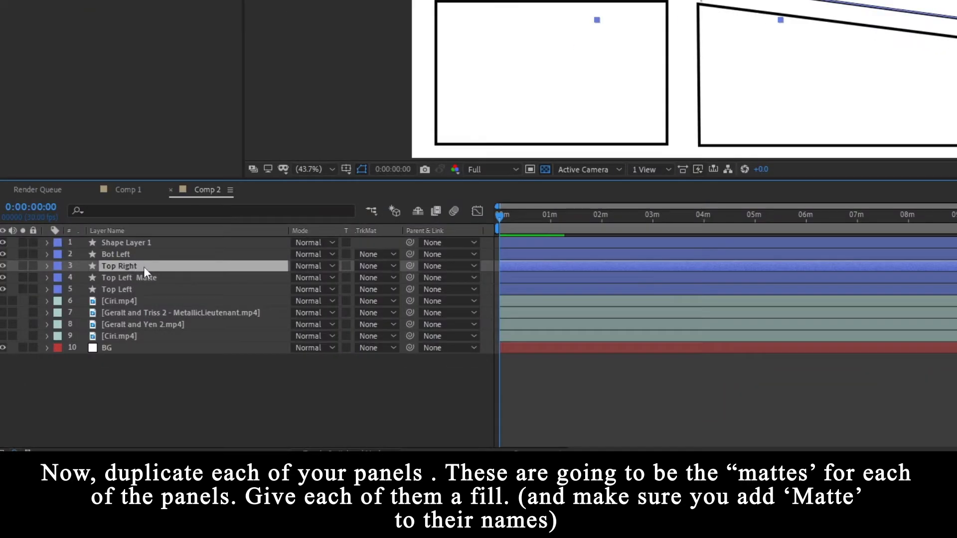
key("ctrl+d")
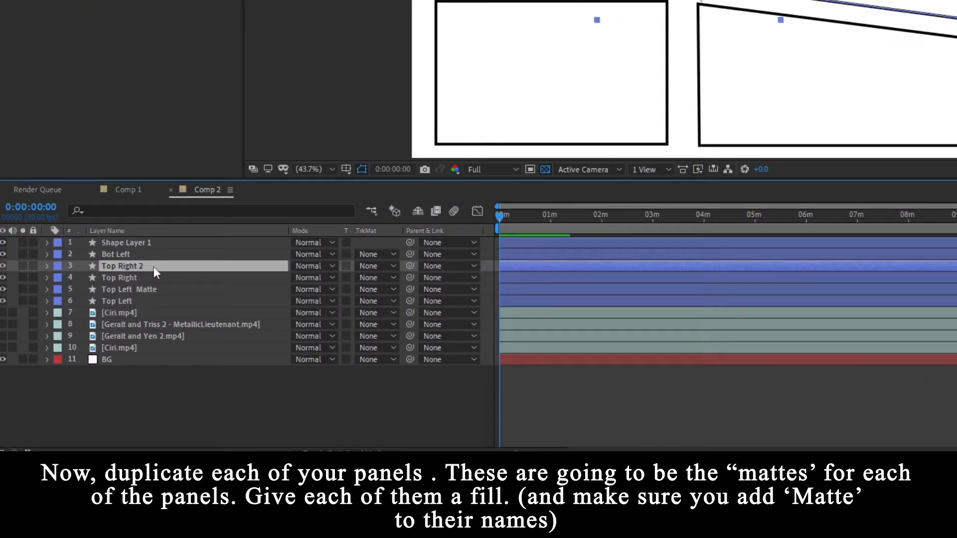
key("Return")
left_click(153, 266)
type("M")
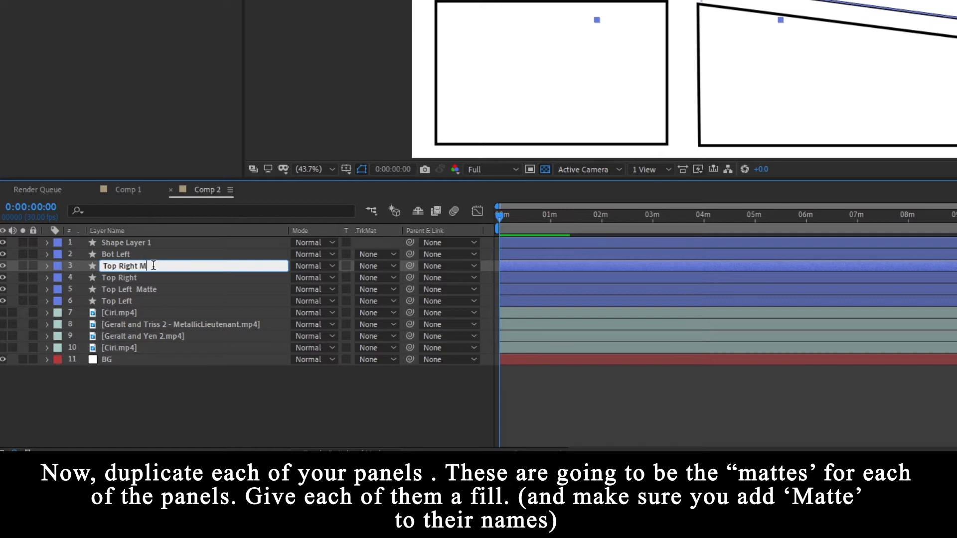
type("atte")
key("Return")
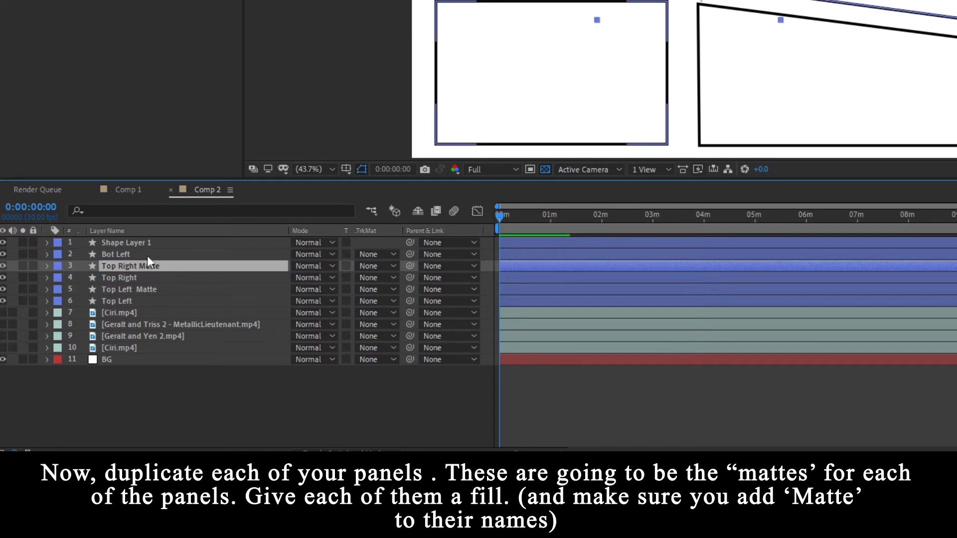
left_click(148, 256)
left_click(151, 268)
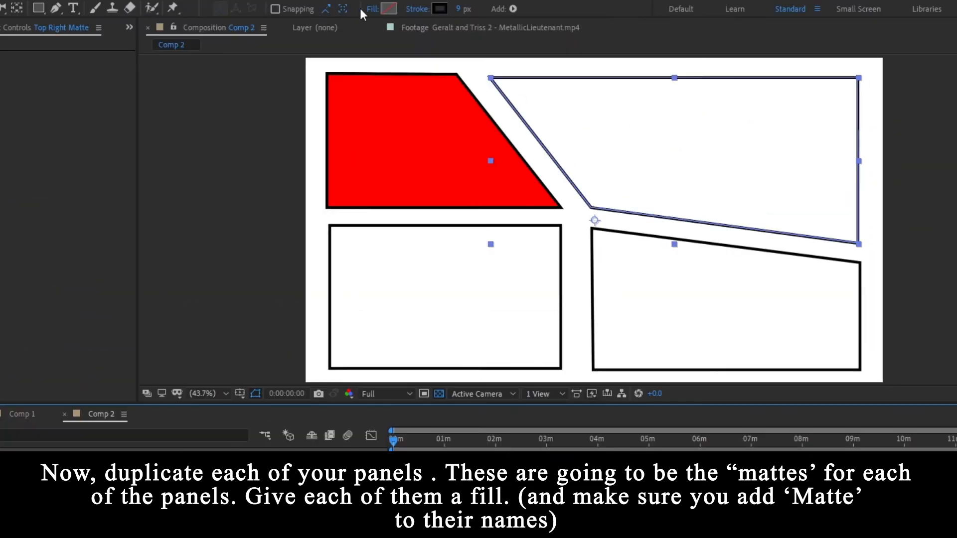
left_click(388, 8)
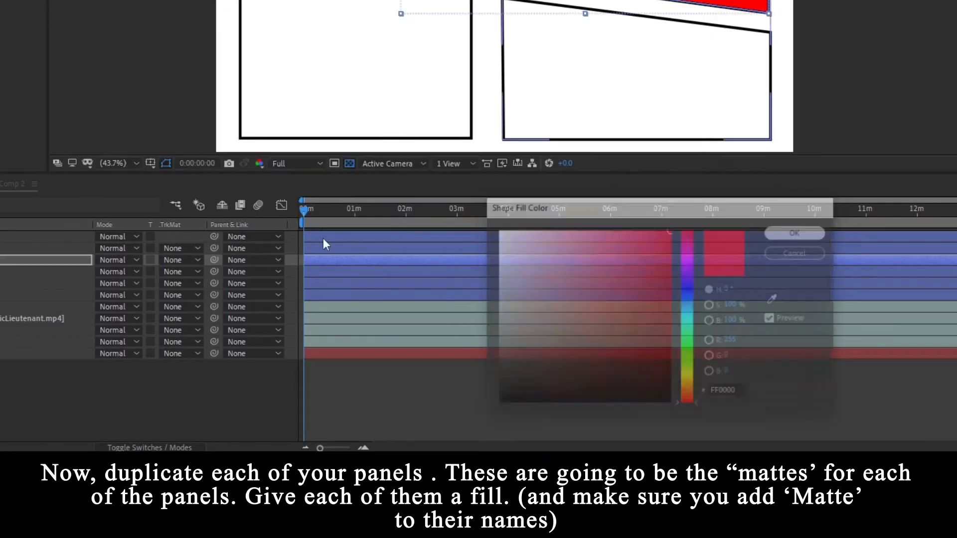
Duplicate the Bot Left panel and rename the copy Bot Left Matte.
left_click(170, 250)
key("ctrl+d")
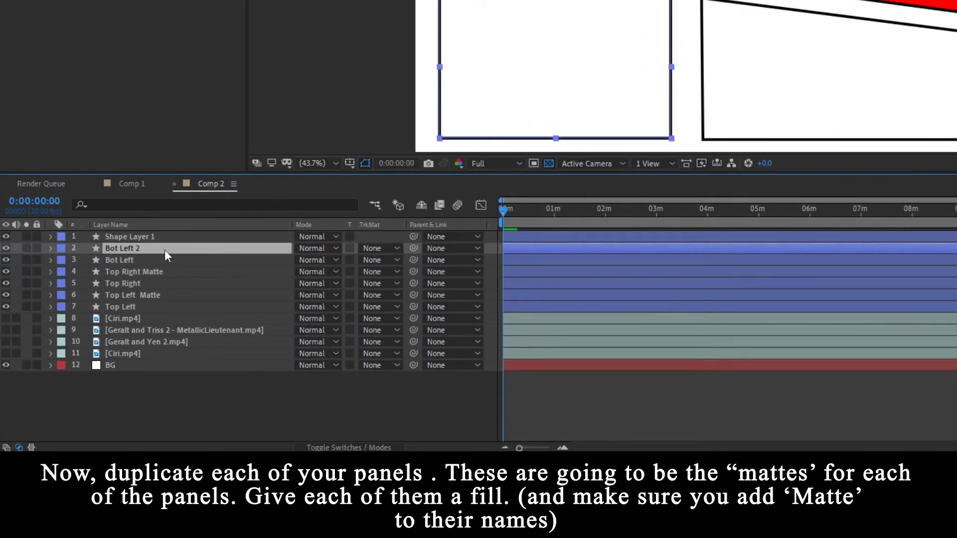
key("Return")
left_click(164, 248)
key("BackSpace")
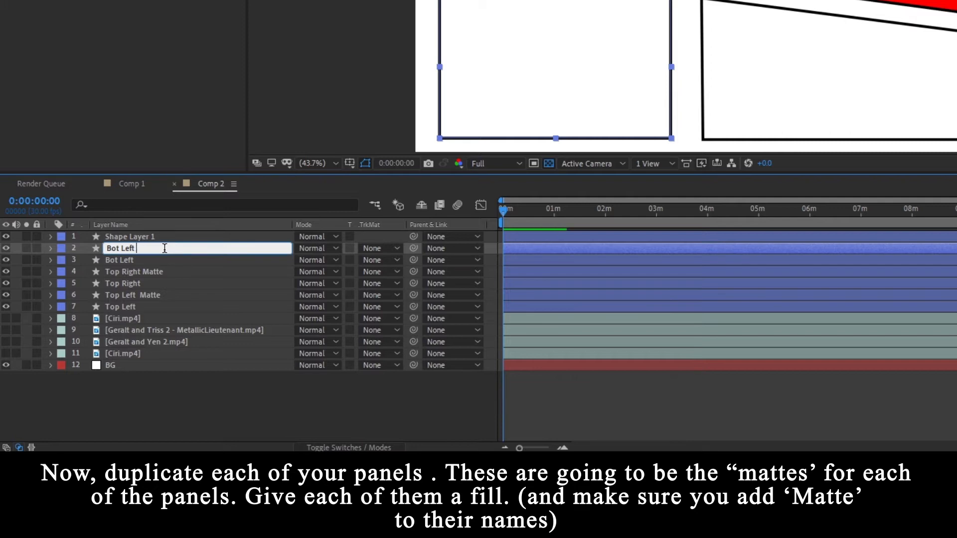
type("Matte")
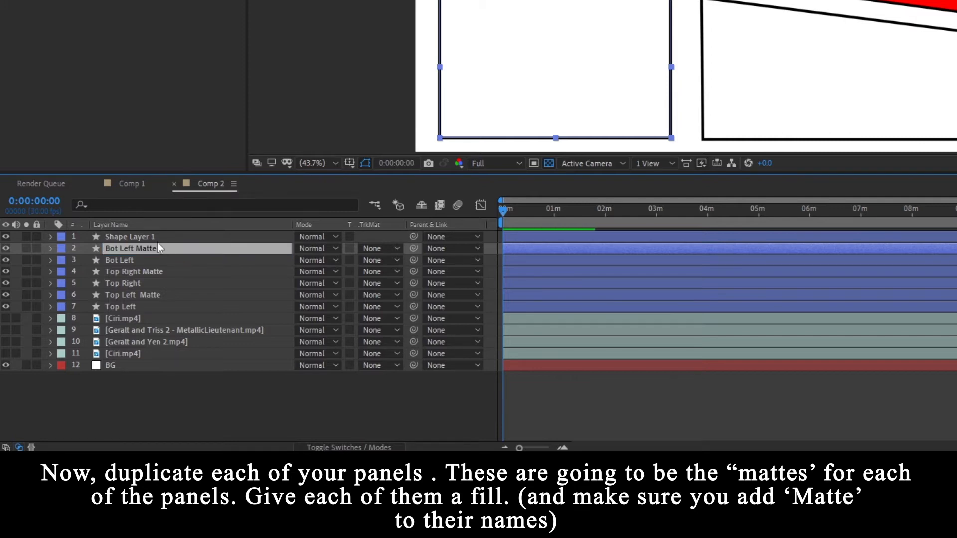
Rename the Shape Layer 1 panel layer Bot Right.
left_click(143, 237)
key("Return")
type("Bot R")
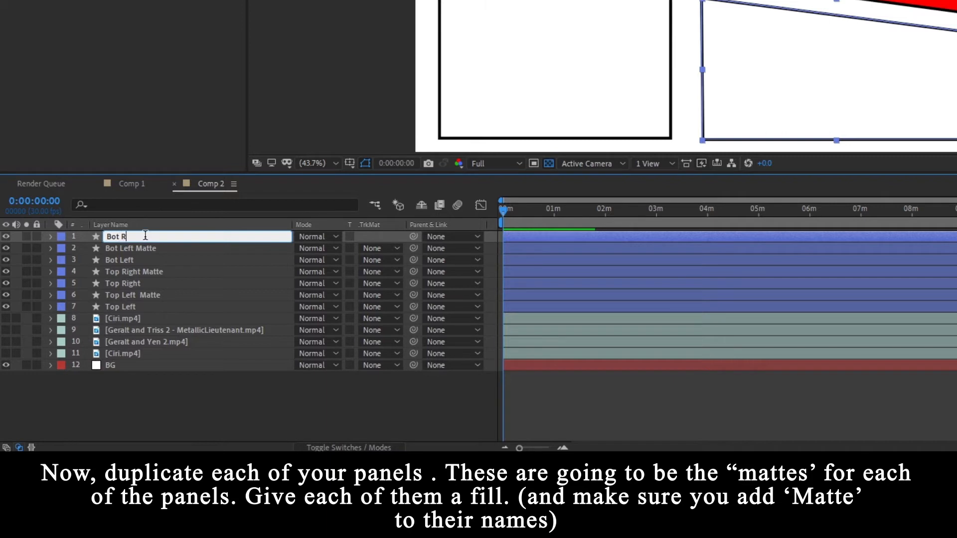
type("ight")
left_click(146, 237)
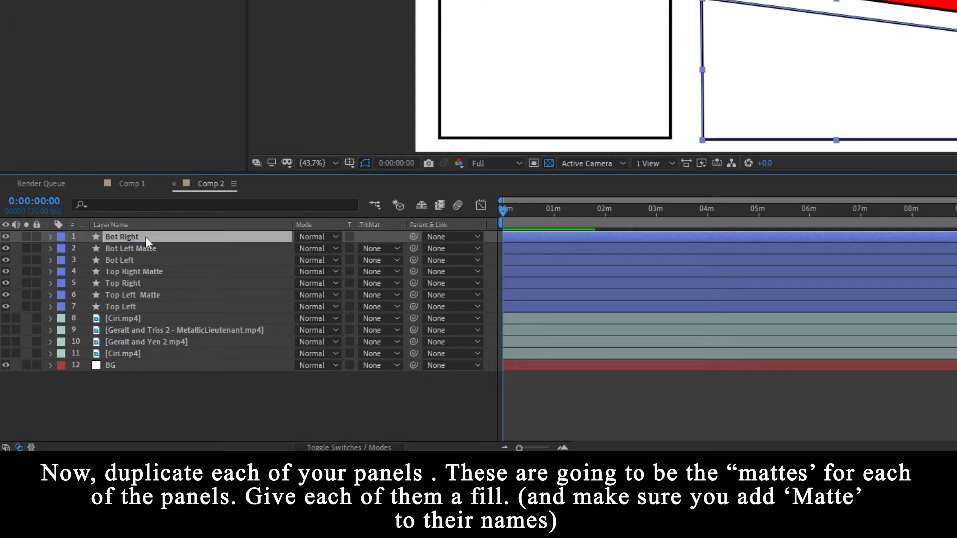
Duplicate the Bot Right panel as a layer named Bot Right Matte and fill it with red.
key("ctrl+d")
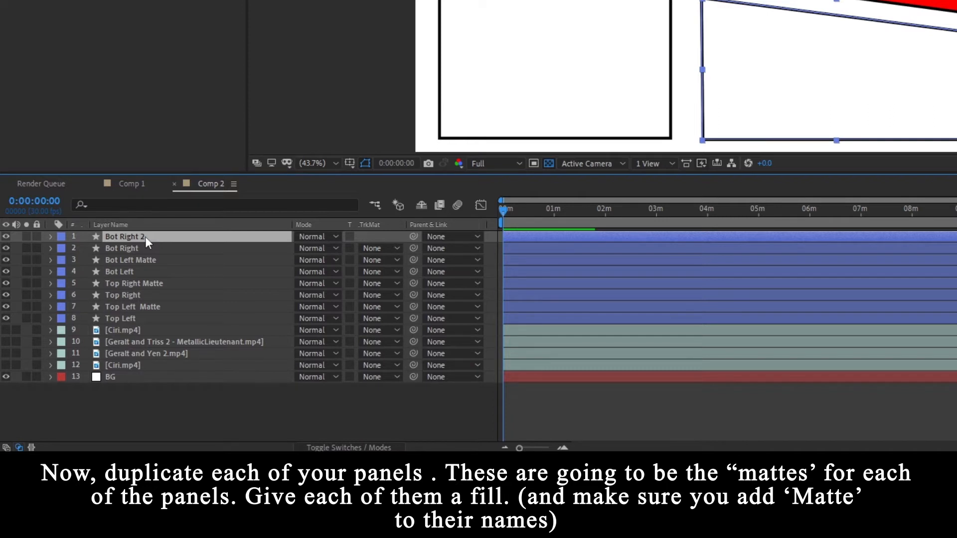
key("Return")
key("Right")
key("BackSpace")
type("M")
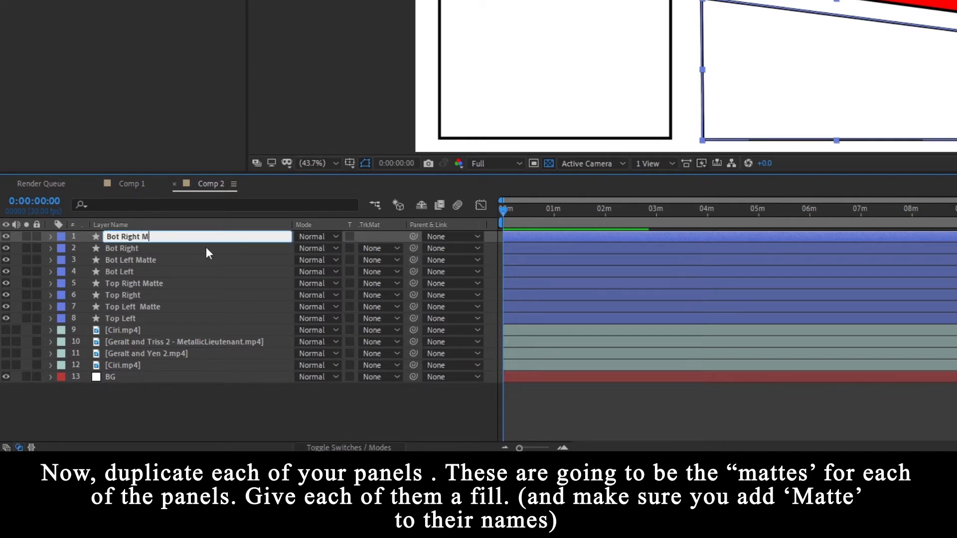
type("atte")
key("Return")
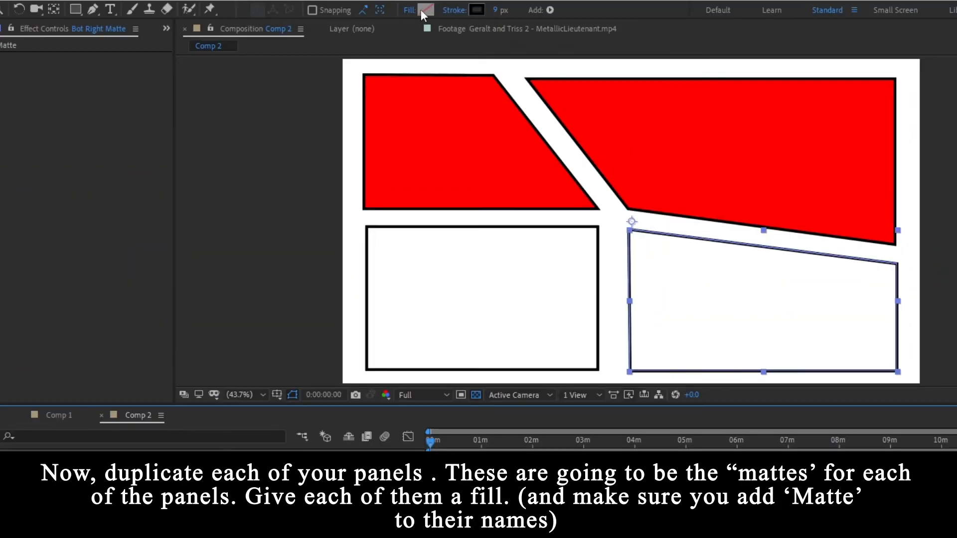
left_click(422, 11)
left_click(925, 466)
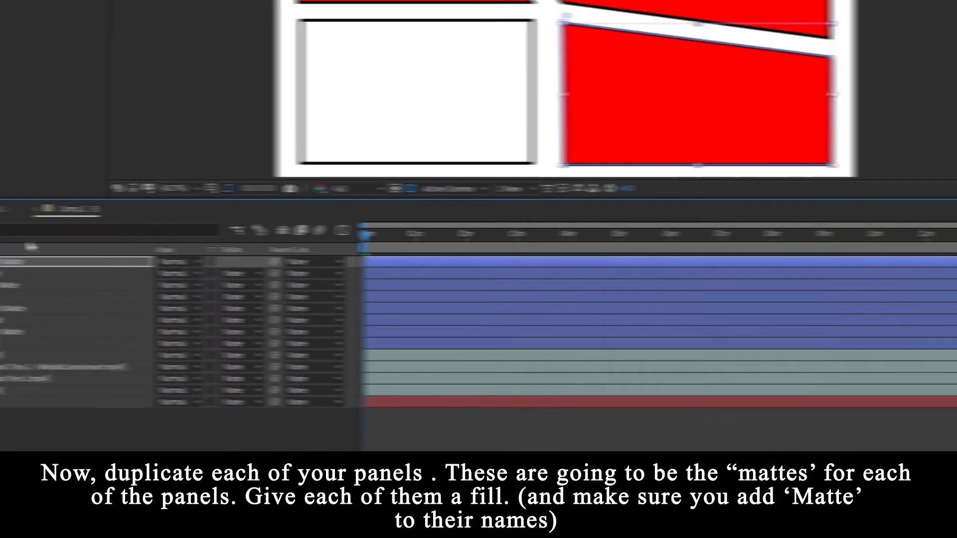
Fill the Bot Left Matte shape with red FF0000.
left_click(142, 275)
left_click(141, 286)
left_click(139, 296)
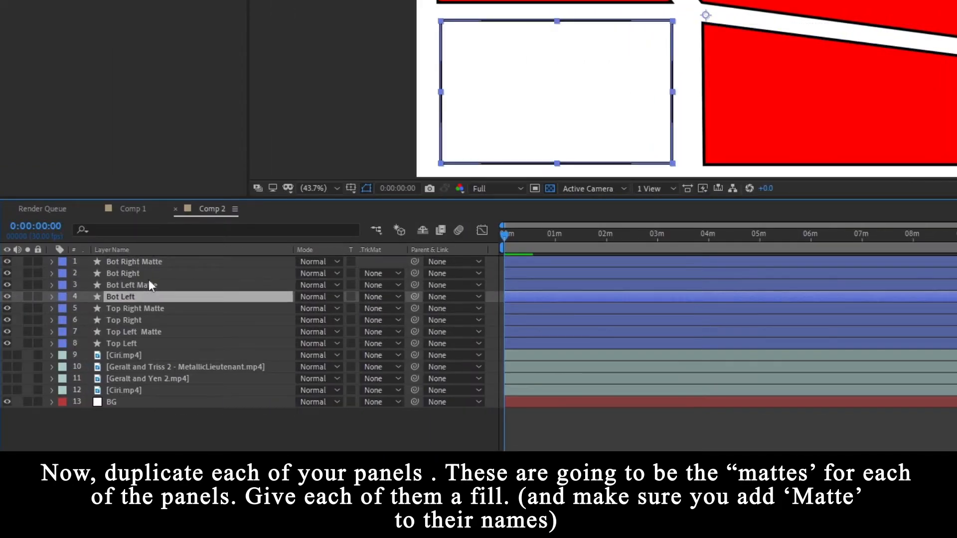
left_click(149, 285)
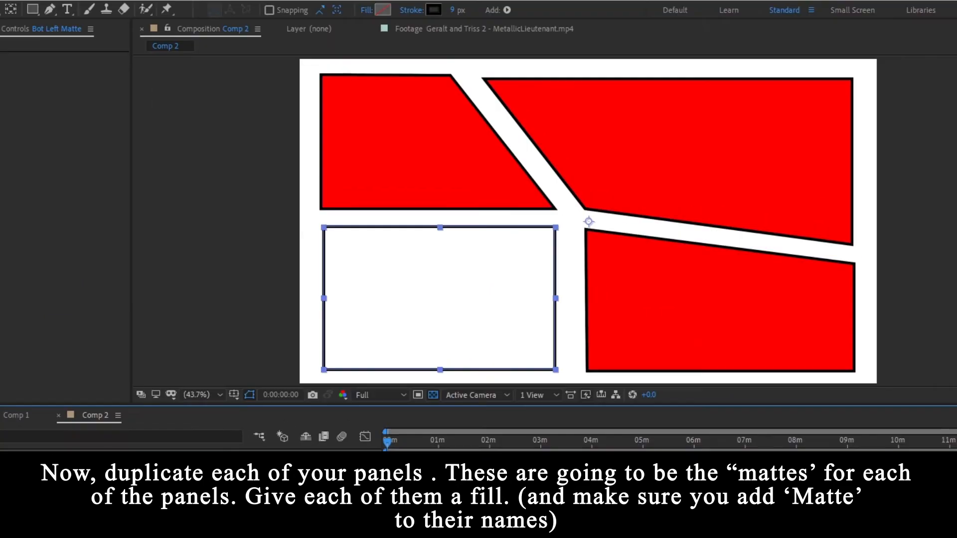
left_click(383, 10)
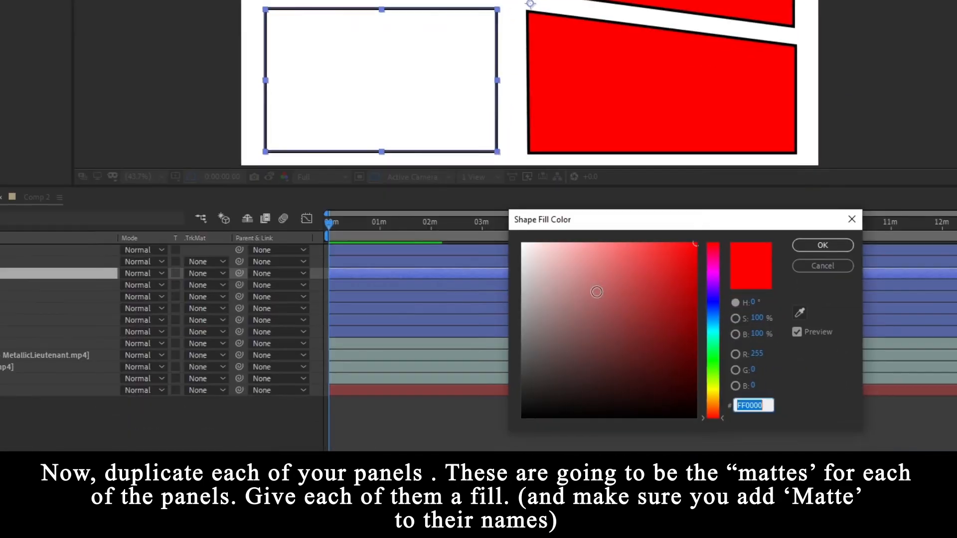
left_click(822, 245)
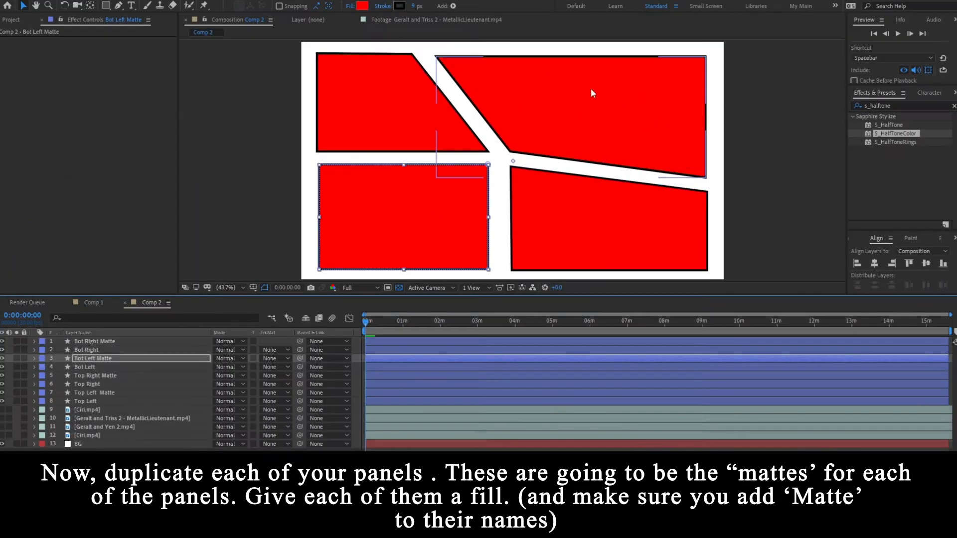
left_click(224, 451)
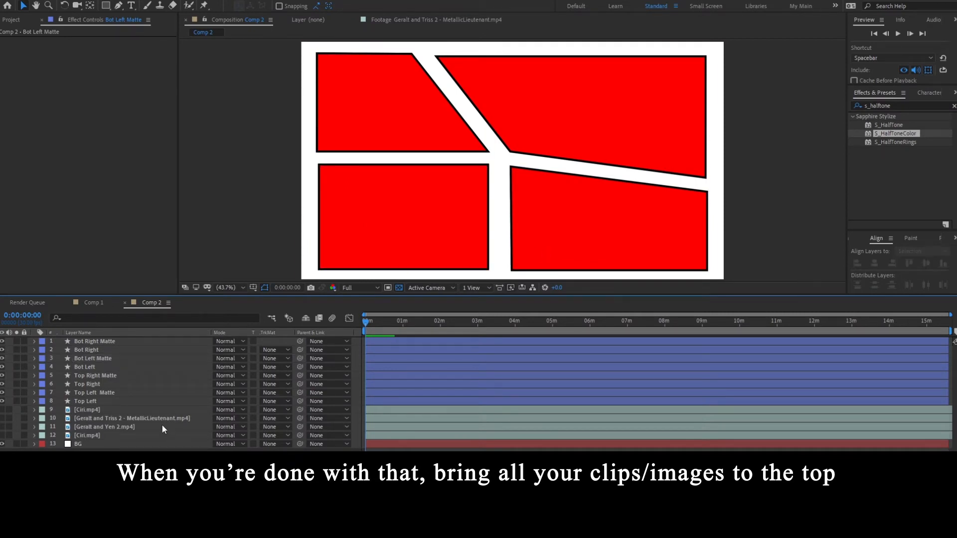
Move the four video clip layers above all the panel and matte layers in the stack.
left_click(88, 412)
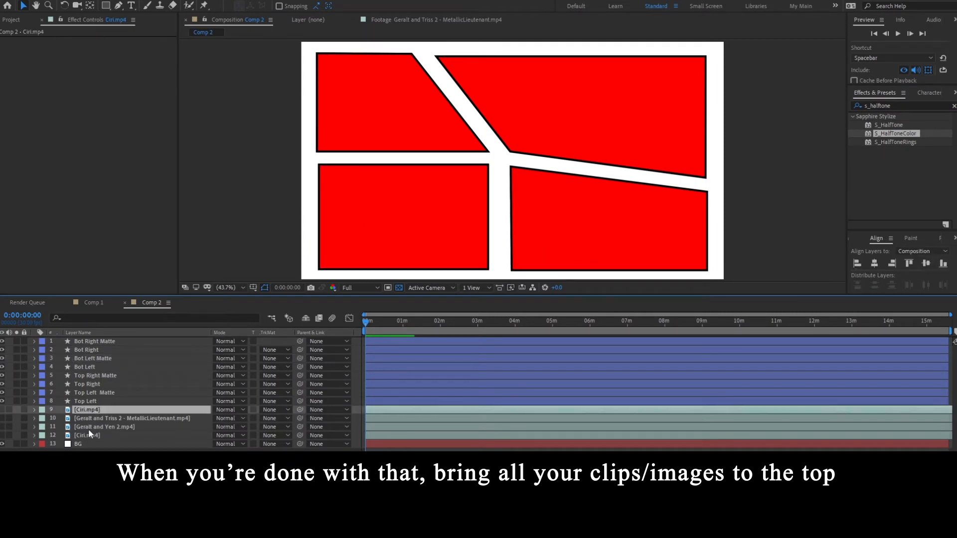
left_click(89, 434, "shift")
left_click_drag(99, 414, 105, 338)
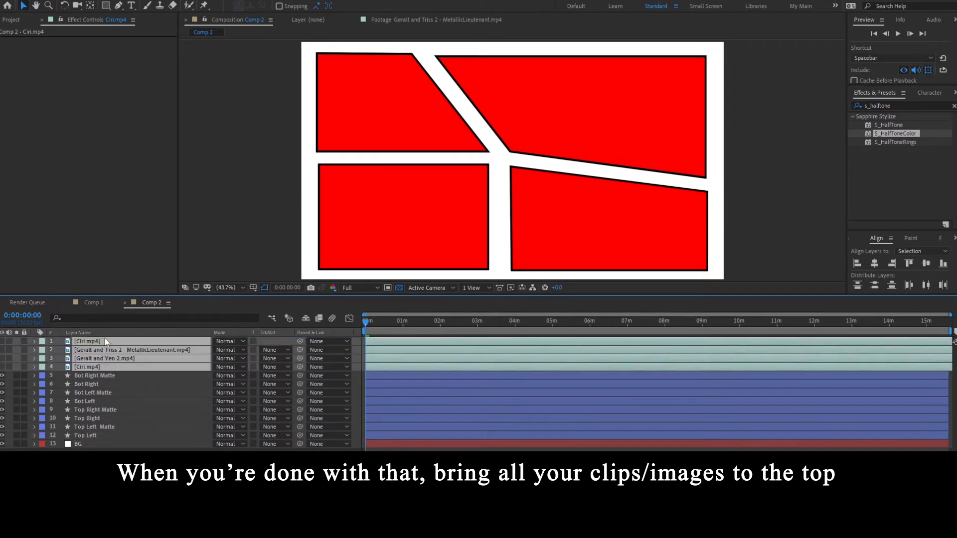
left_click(106, 450)
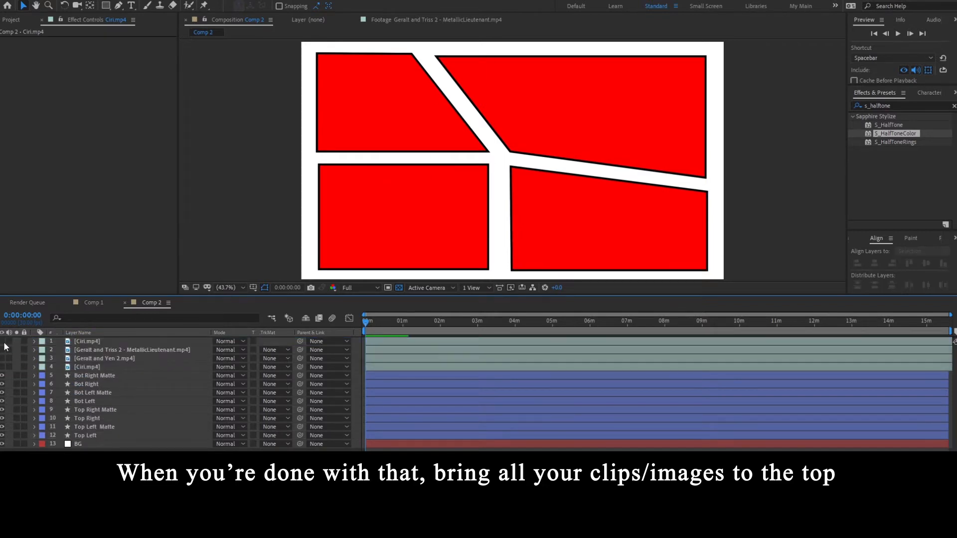
Set the opacity of all four clip layers to 50% and turn off their visibility.
left_click(112, 343)
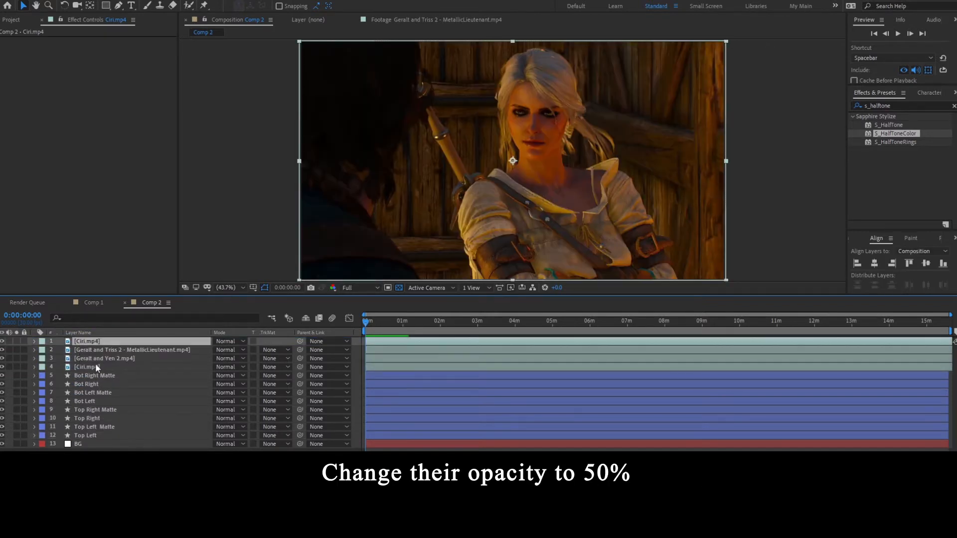
left_click(95, 366, "shift")
key("t")
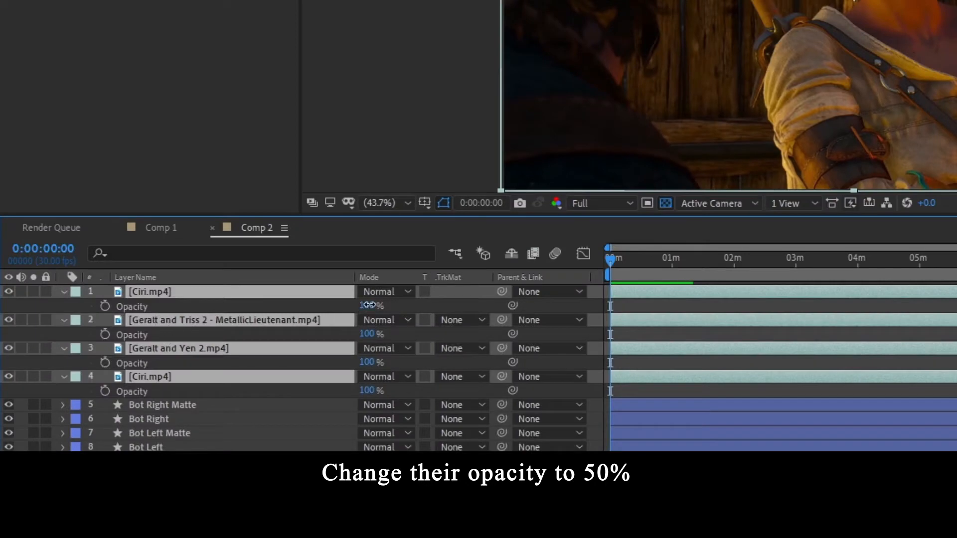
left_click(367, 305)
type("50")
key("Return")
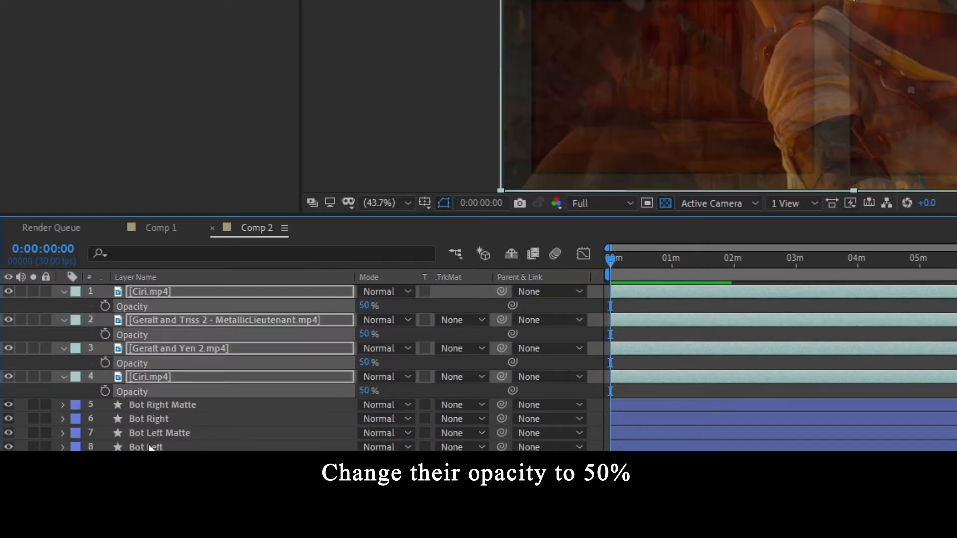
left_click(7, 377)
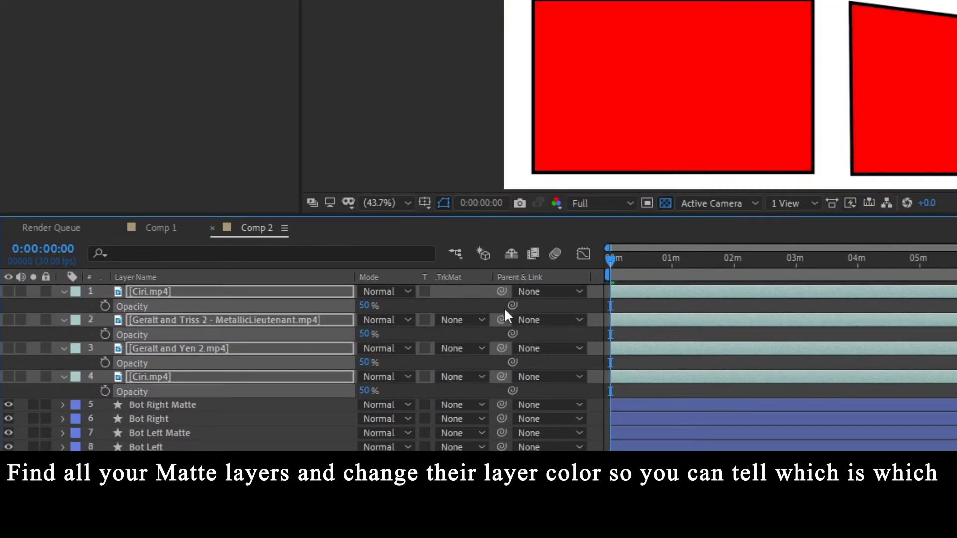
left_click(473, 307)
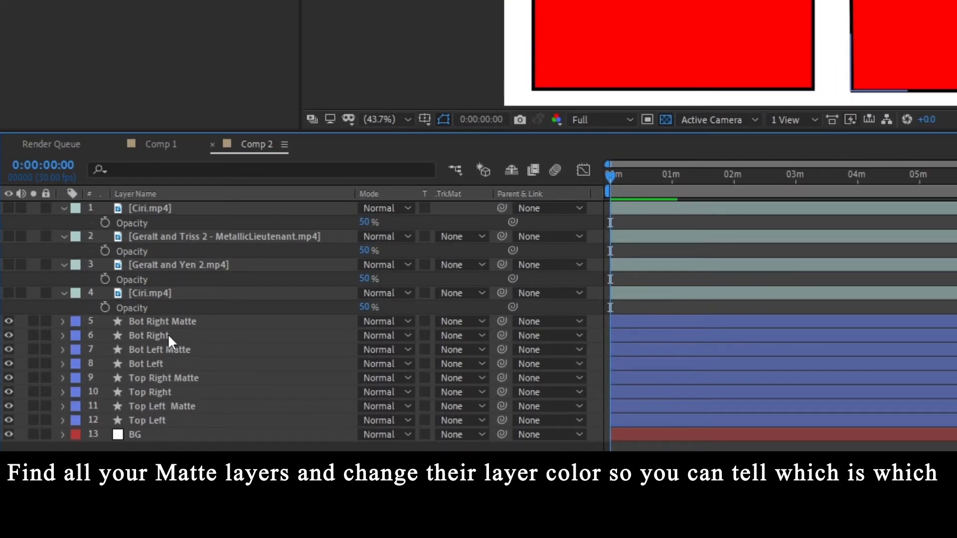
Change the label color of the four Matte layers to Pink.
left_click(163, 322)
left_click(165, 351, "ctrl")
left_click(174, 378, "ctrl")
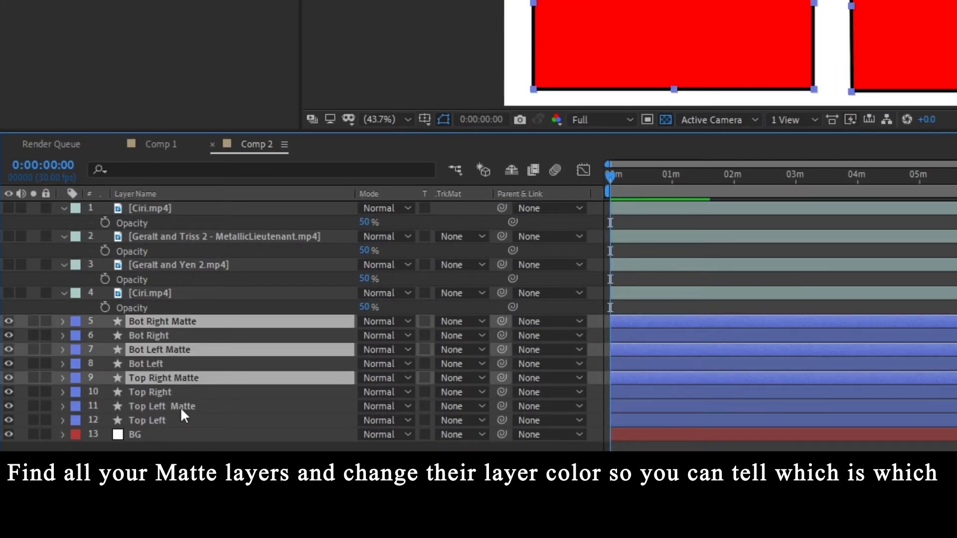
left_click(180, 407, "ctrl")
left_click(75, 413)
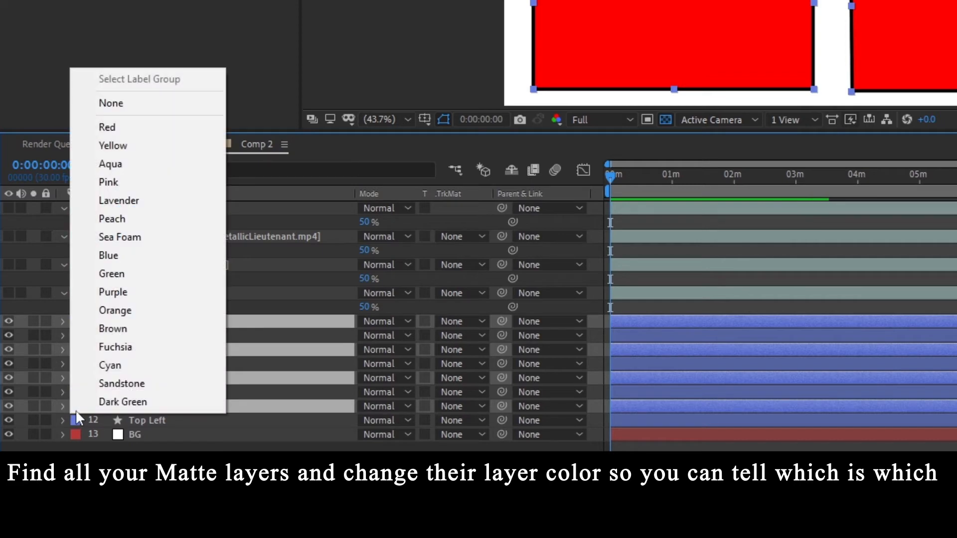
left_click(105, 180)
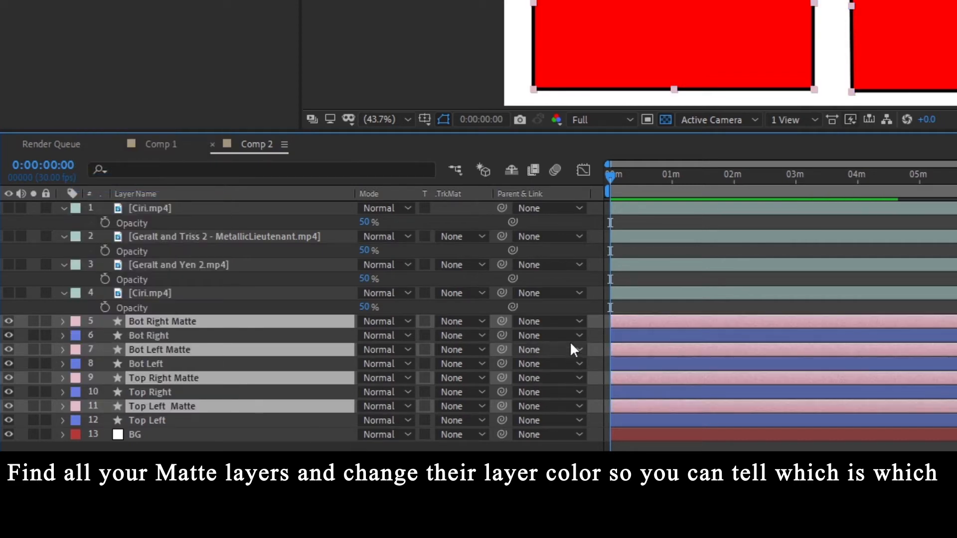
left_click(598, 336)
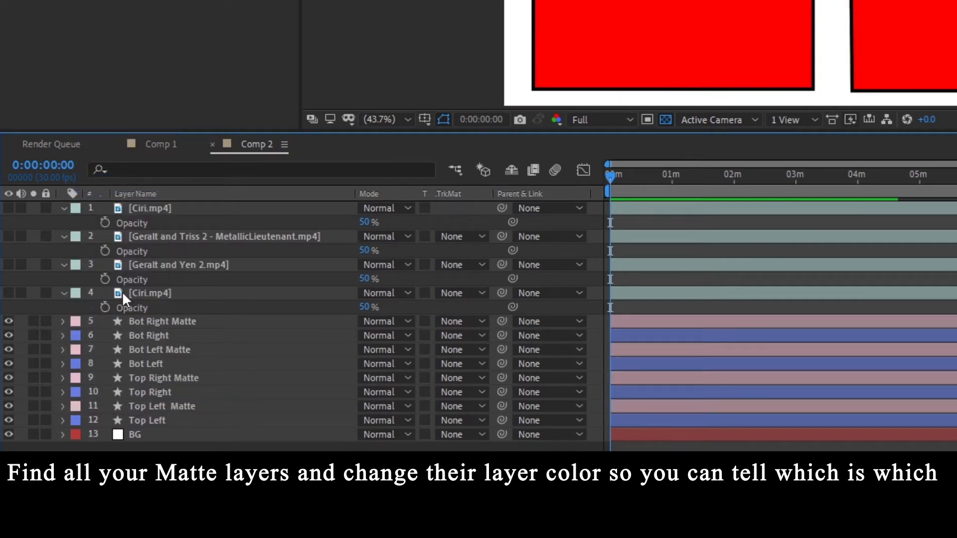
Show the lower Ciri.mp4 clip (layer 4), then scale it down and position it to cover the top left panel.
left_click(154, 293)
left_click(9, 293)
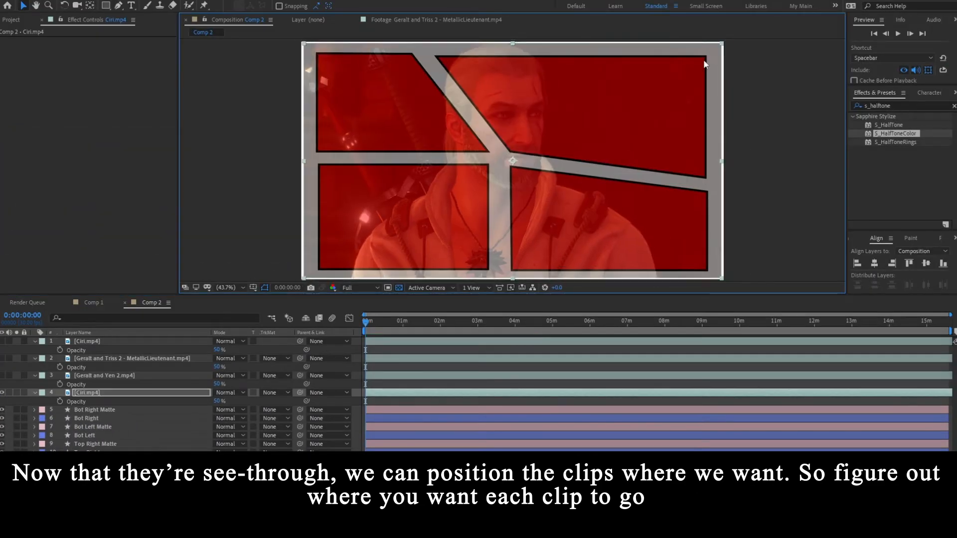
left_click_drag(722, 43, 595, 115)
left_click_drag(512, 162, 389, 106)
left_click_drag(472, 153, 499, 161)
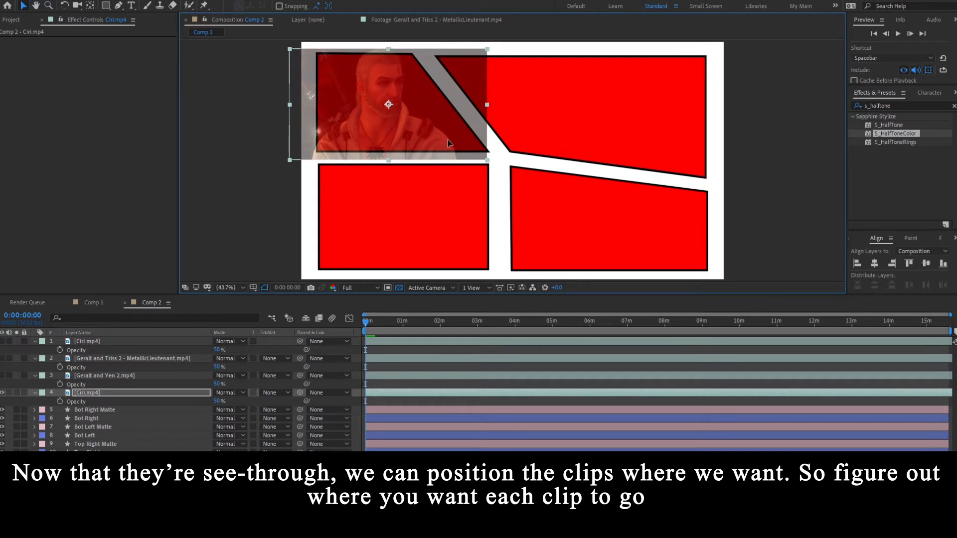
left_click_drag(448, 139, 450, 140)
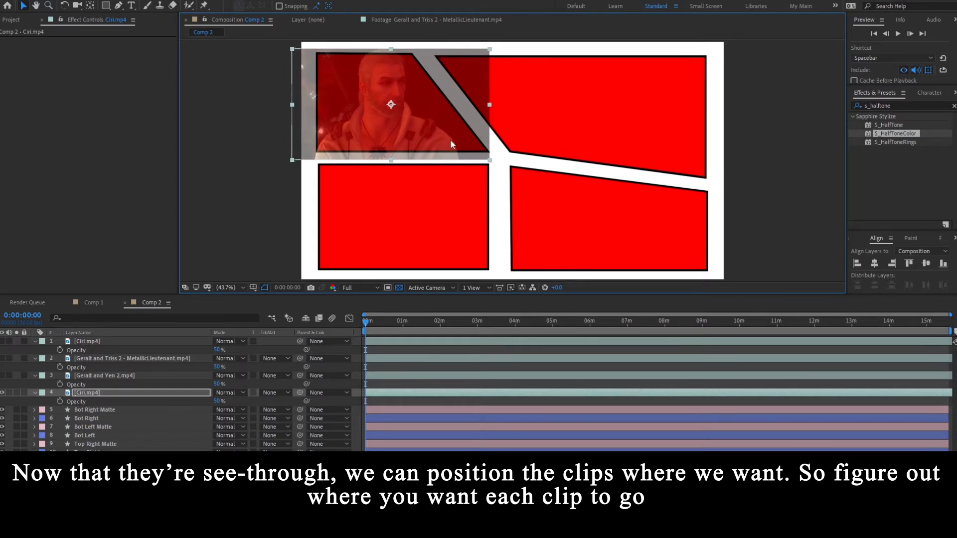
Show the Geralt and Yen 2.mp4 clip, then scale it down and position it to cover the top right panel.
left_click(127, 376)
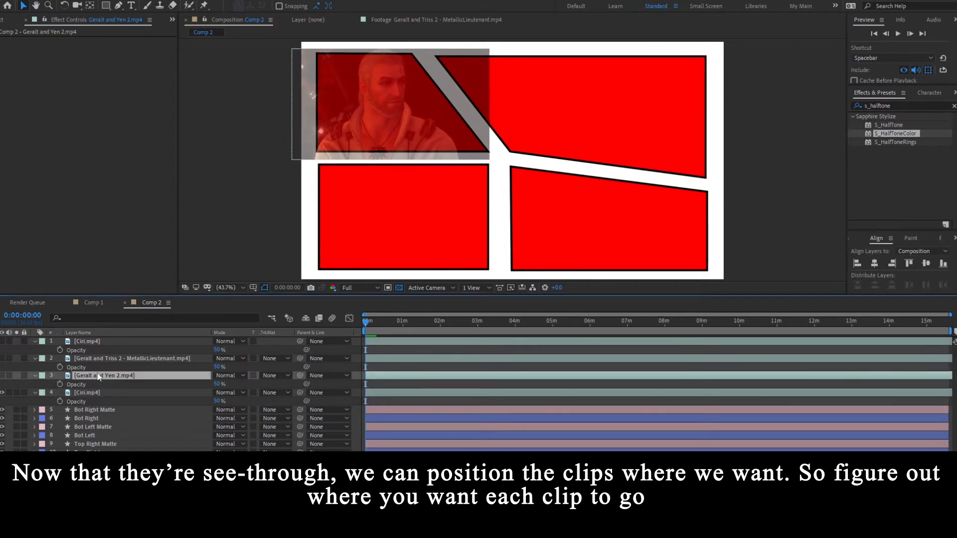
left_click(2, 376)
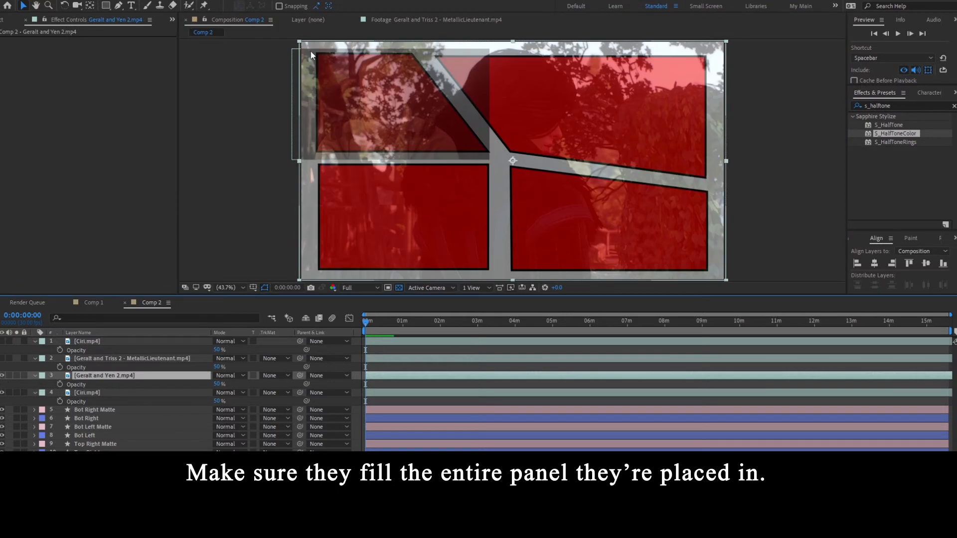
left_click(299, 44)
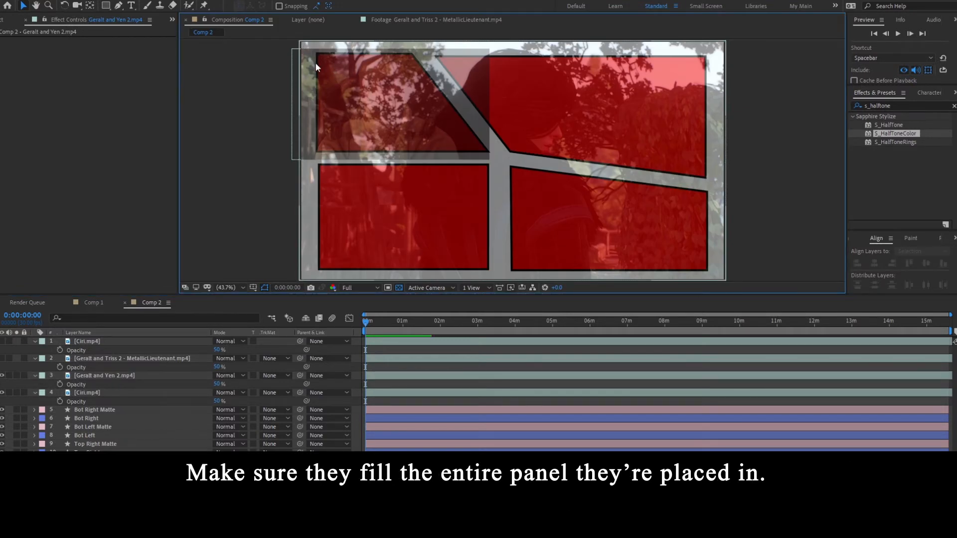
left_click(357, 74)
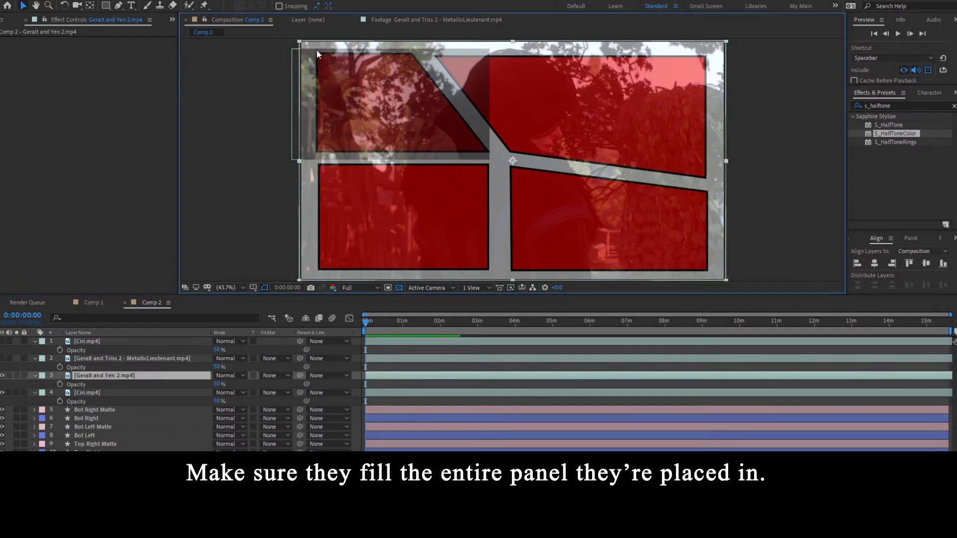
left_click_drag(306, 47, 393, 92)
left_click_drag(561, 157, 635, 112)
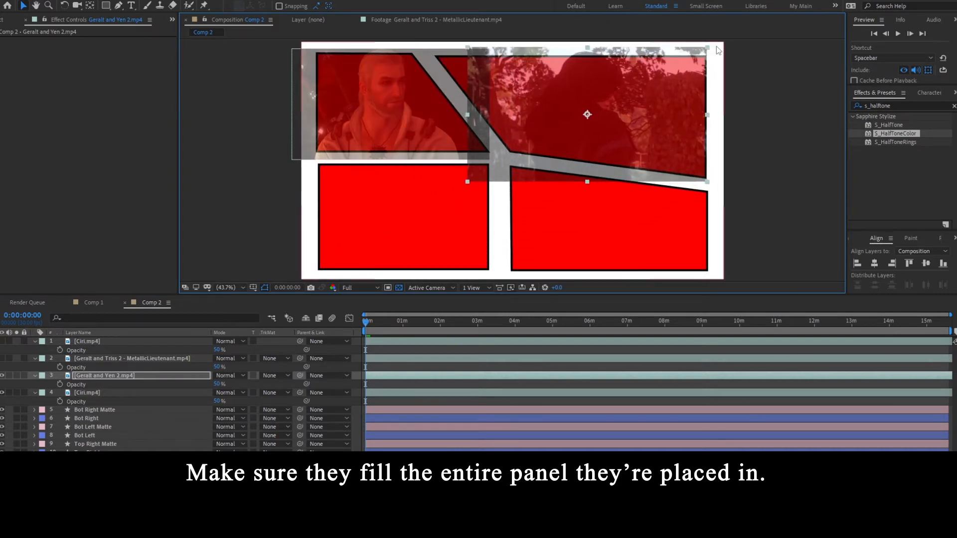
left_click_drag(708, 48, 729, 40)
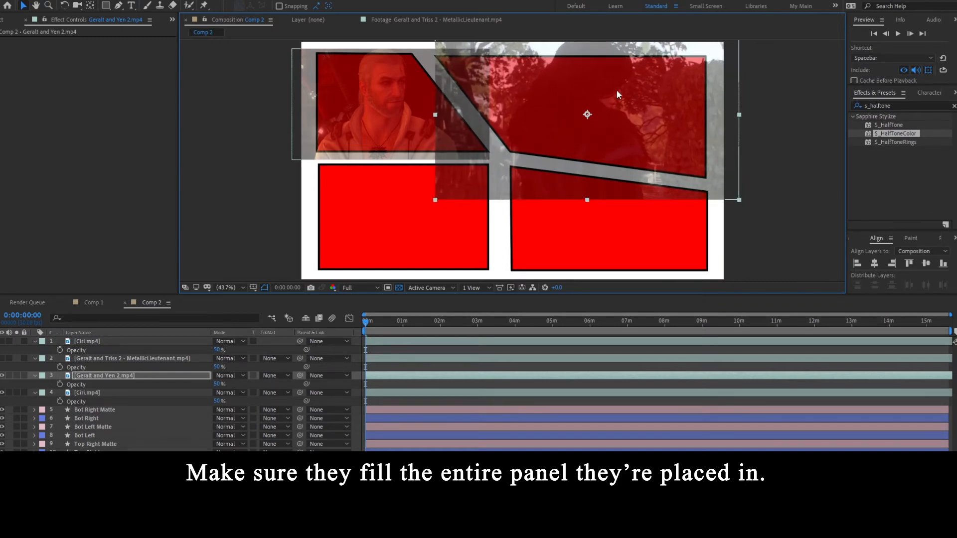
left_click_drag(617, 92, 614, 115)
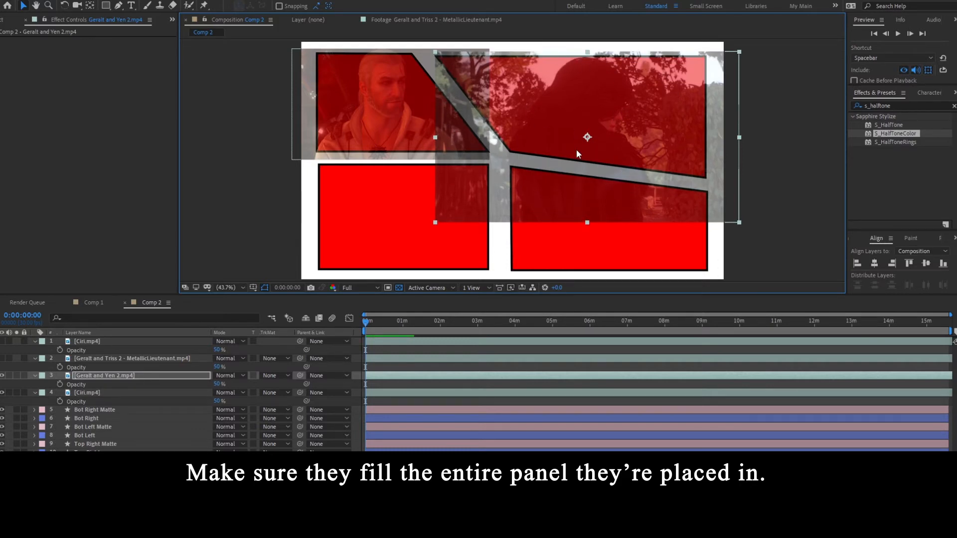
Show the Geralt and Triss 2 clip, then scale it down and position it to cover the bottom left panel.
left_click(102, 358)
left_click(3, 359)
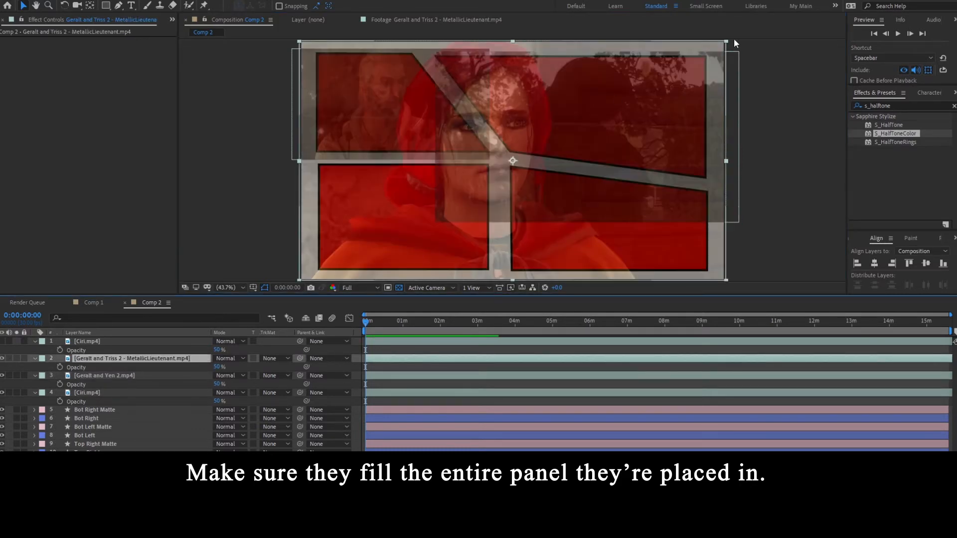
left_click_drag(727, 42, 504, 167)
key("Up")
key("Up")
key("Up")
key("Up")
key("Up")
key("Up")
key("Up")
key("Up")
key("Up")
key("Left")
key("Left")
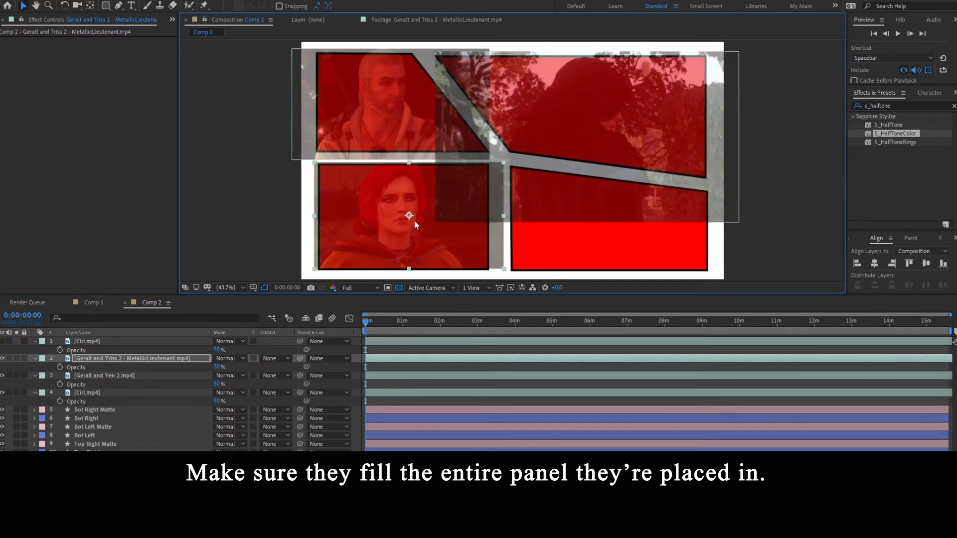
Enlarge the Geralt and Triss 2 clip slightly and nudge it sideways so it covers the whole bottom left panel.
left_click_drag(503, 269, 508, 271)
key("Right")
key("Right")
key("Right")
key("Right")
key("Right")
key("Right")
key("Right")
key("Right")
key("Right")
key("Right")
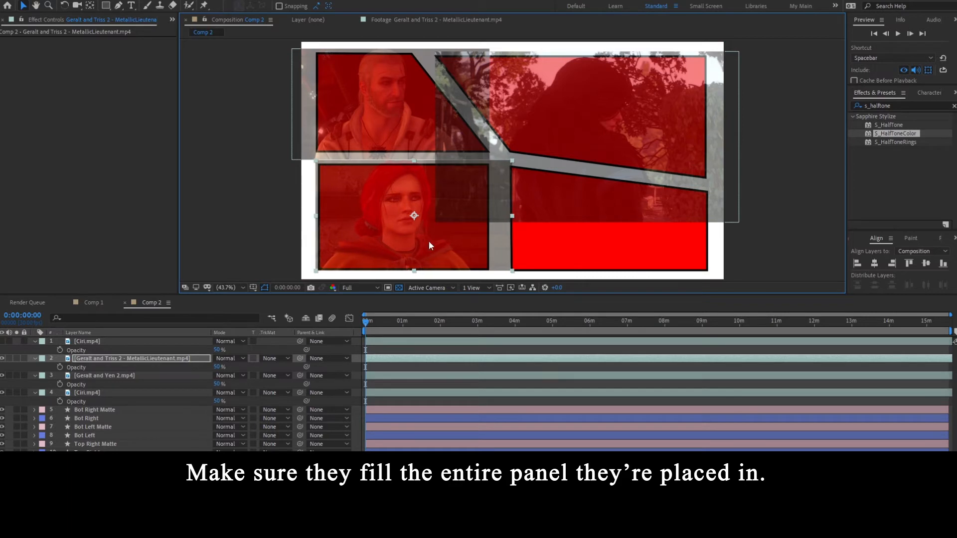
Show the topmost Ciri.mp4 clip, scale it down and position it over the bottom right panel, rotated by 3°.
left_click(87, 344)
left_click(2, 341)
left_click_drag(300, 45, 415, 107)
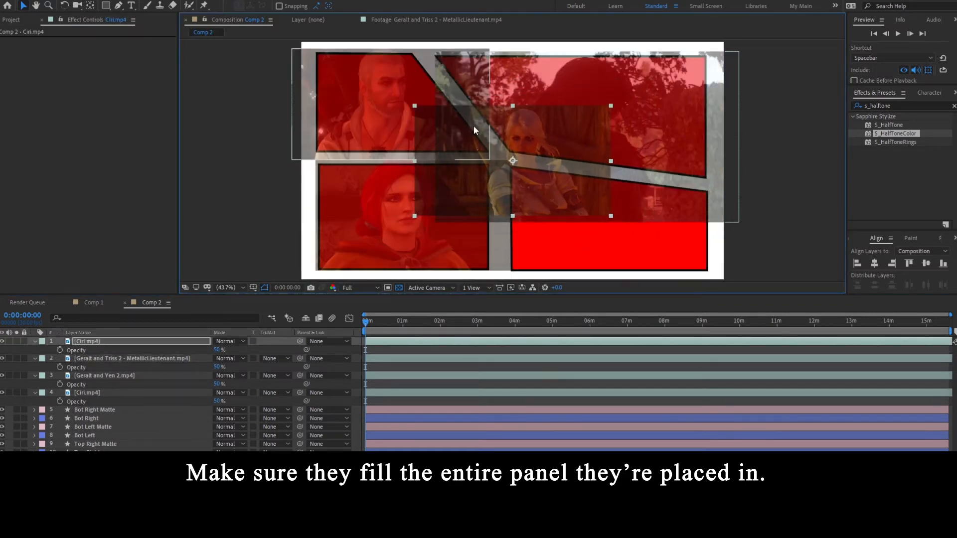
left_click_drag(536, 141, 632, 202)
left_click_drag(708, 166, 710, 163)
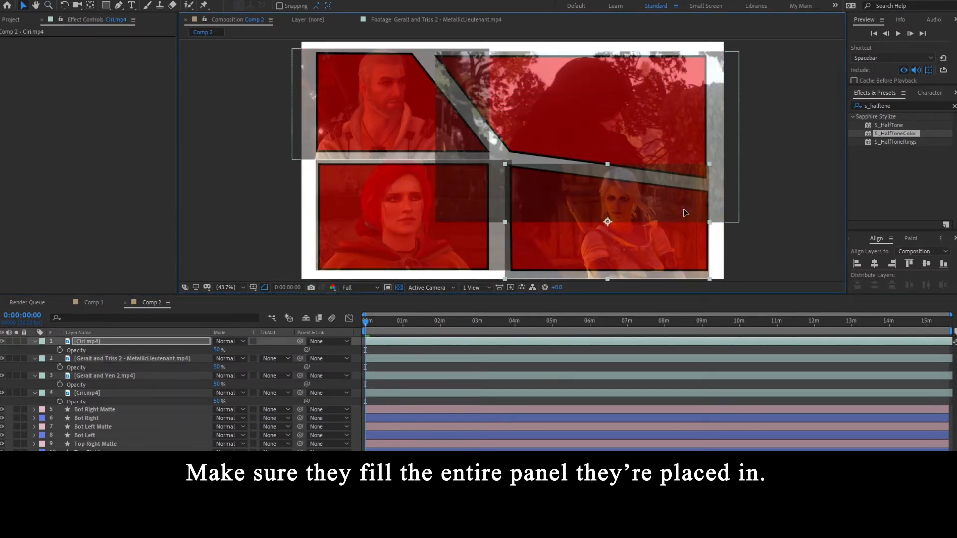
left_click_drag(687, 212, 689, 220)
left_click_drag(228, 351, 229, 350)
key("F2")
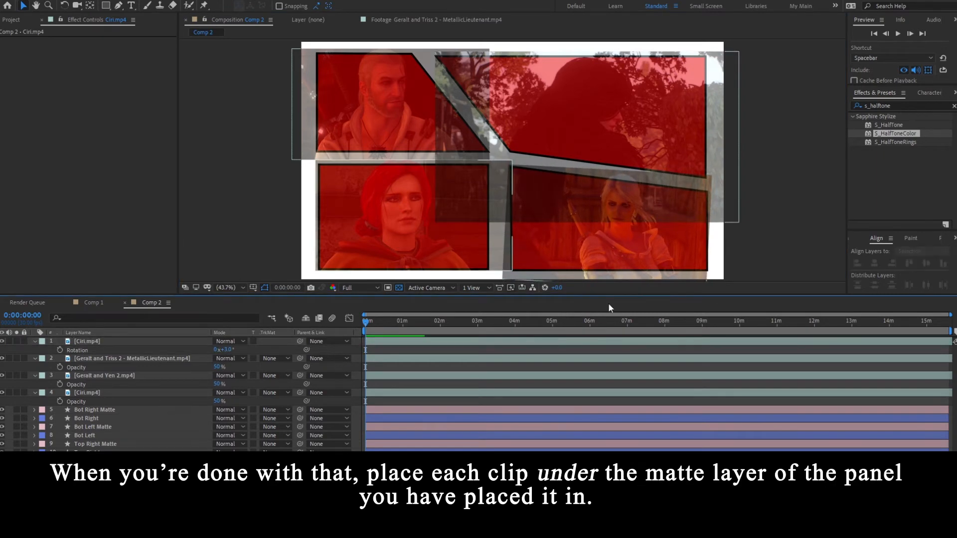
Collapse the expanded properties of all layers and deselect them.
key("ctrl+a")
left_click(35, 342)
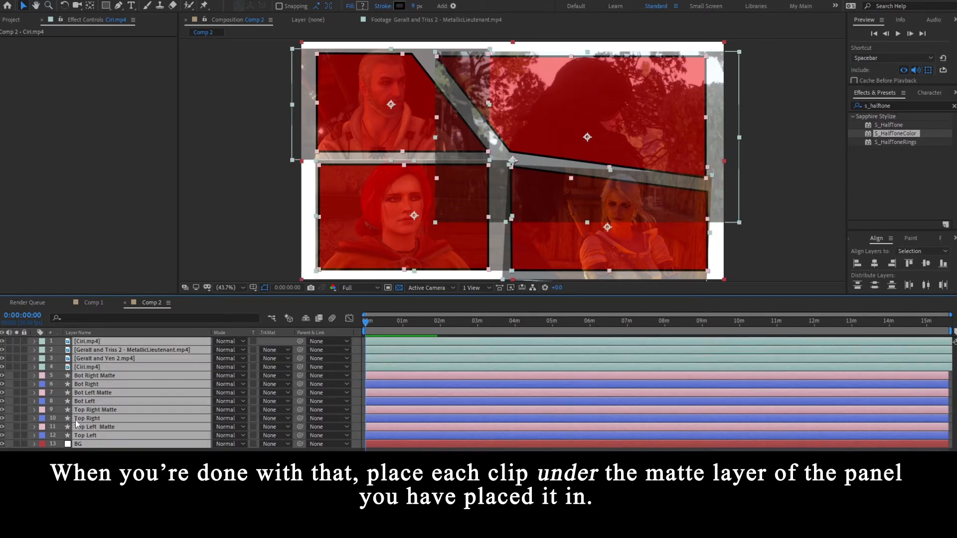
key("F2")
Move the topmost Ciri.mp4 clip directly beneath Bot Right Matte and the Geralt and Triss 2 clip directly beneath Bot Left Matte.
left_click(91, 341)
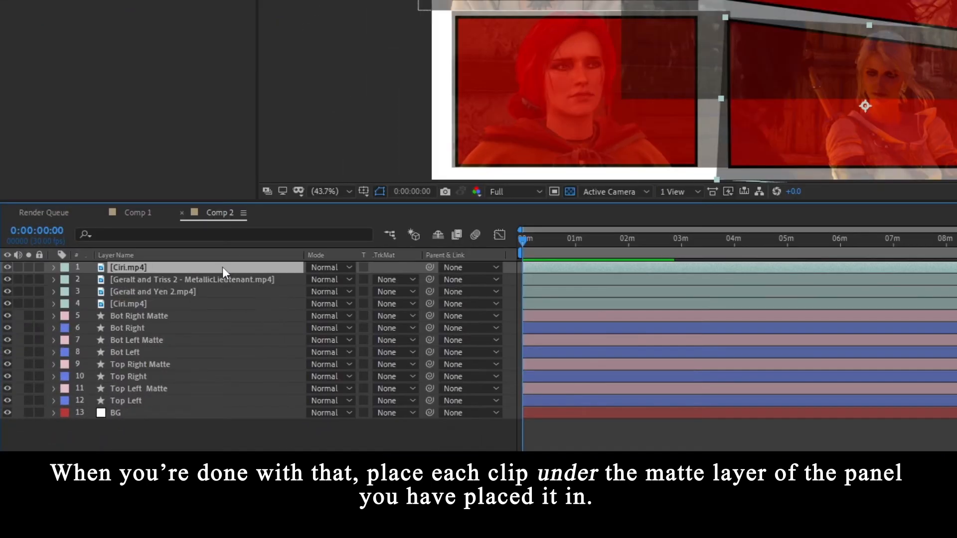
left_click_drag(153, 341, 144, 372)
left_click_drag(209, 311, 205, 318)
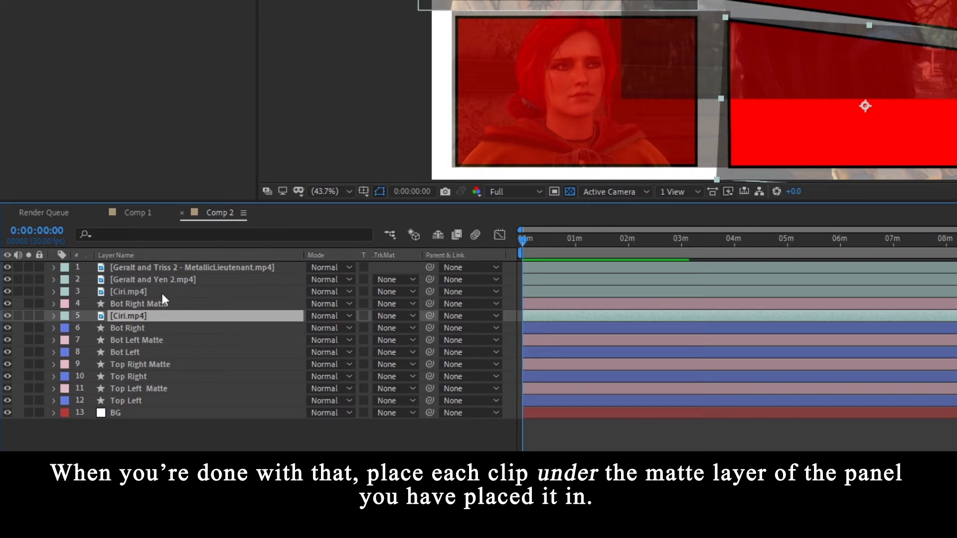
left_click(168, 269)
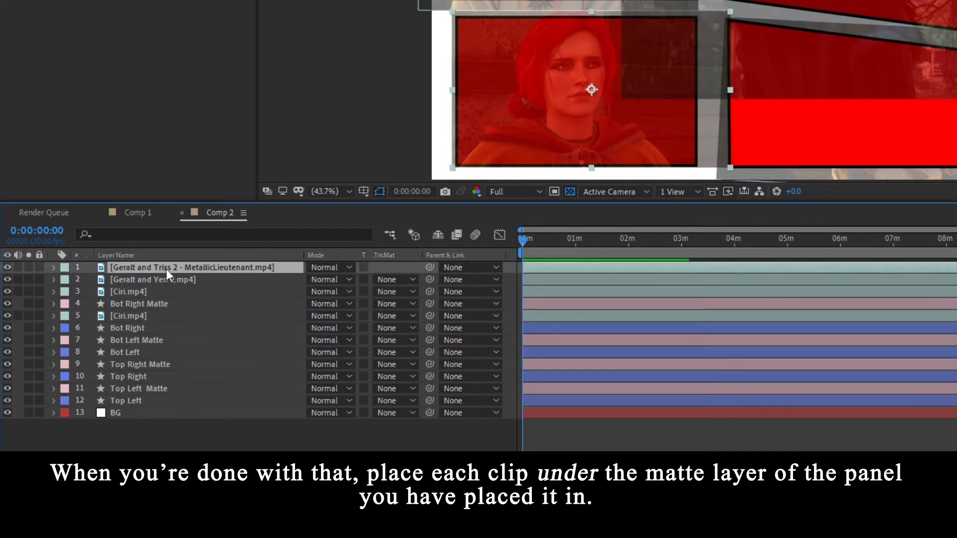
left_click_drag(160, 269, 163, 346)
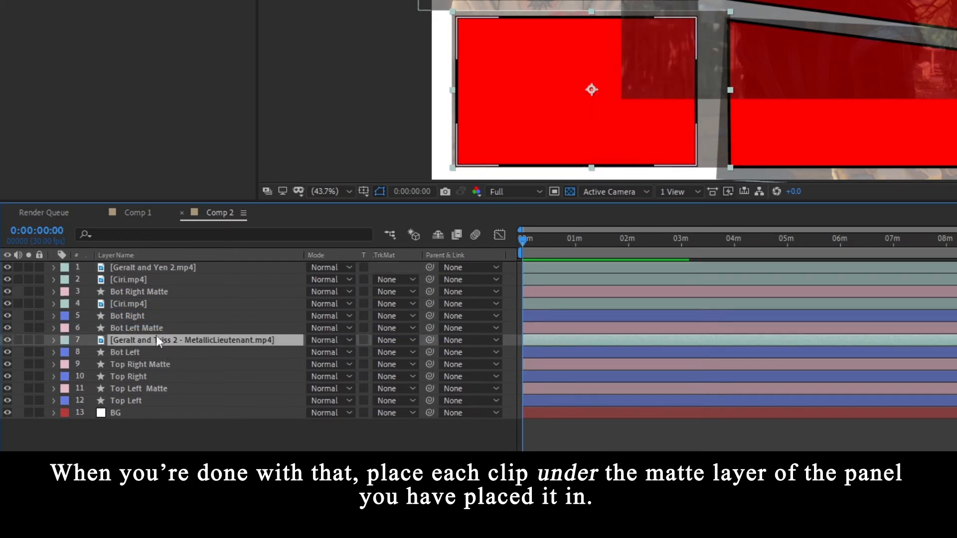
Move the top left panel's Ciri.mp4 clip directly beneath Top Left Matte and Geralt and Yen 2.mp4 directly beneath Top Right Matte.
left_click(154, 281)
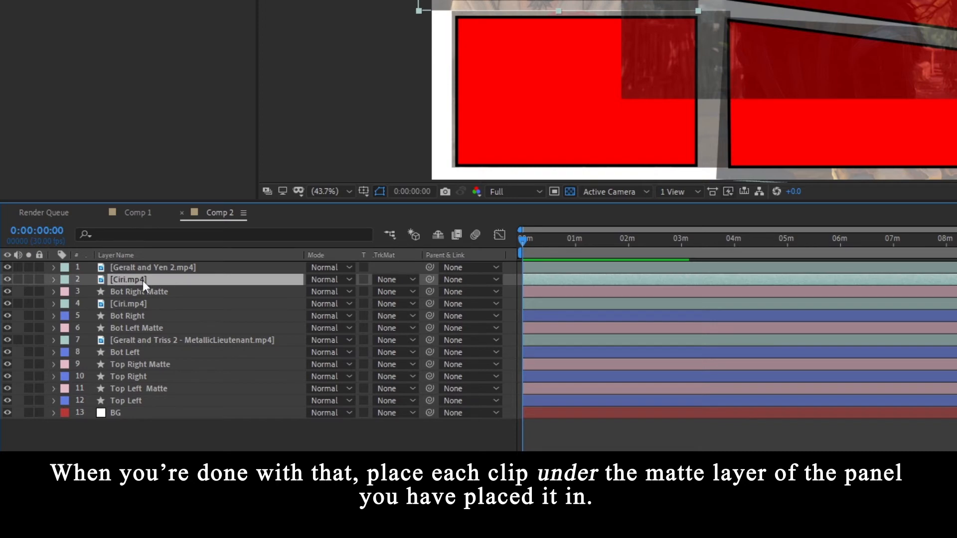
left_click_drag(142, 280, 127, 421)
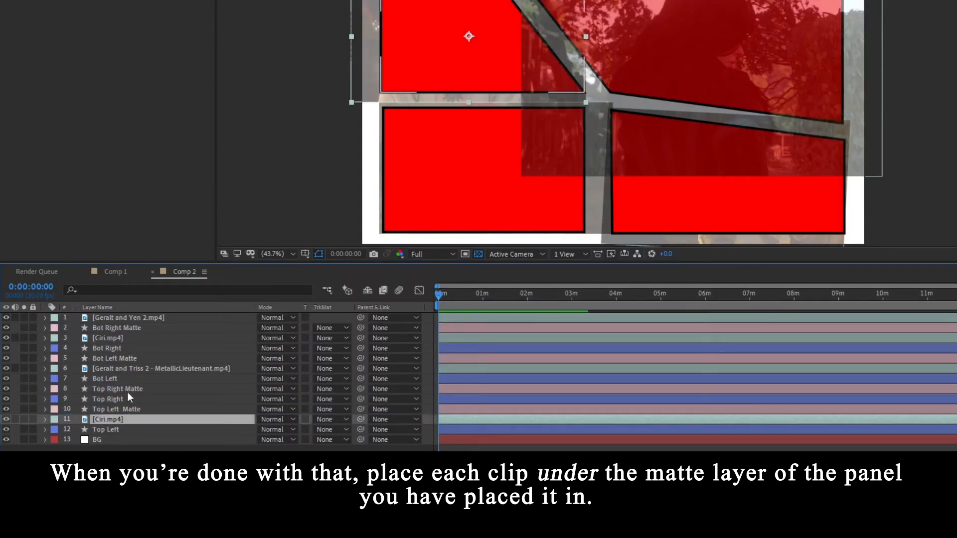
left_click(126, 318)
left_click_drag(124, 318, 133, 394)
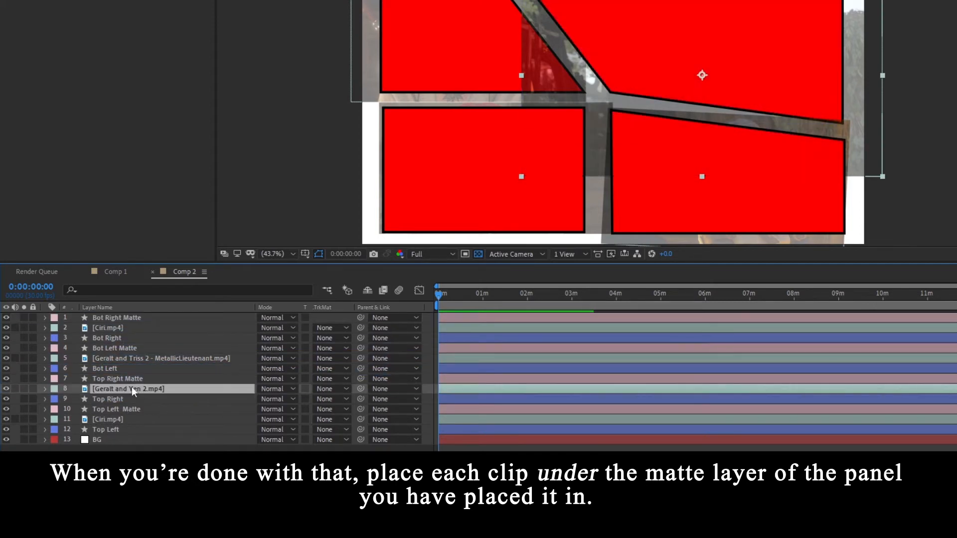
Pre-compose Bot Right Matte, its Ciri.mp4 clip and the Bot Right outline together, moving all attributes into the new composition.
left_click(115, 317)
left_click(113, 328, "shift")
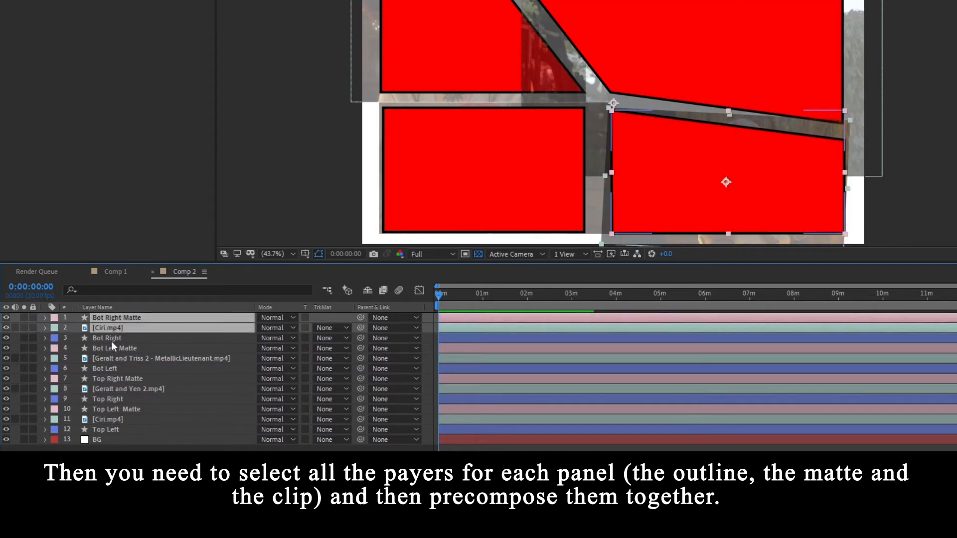
left_click(125, 338, "shift")
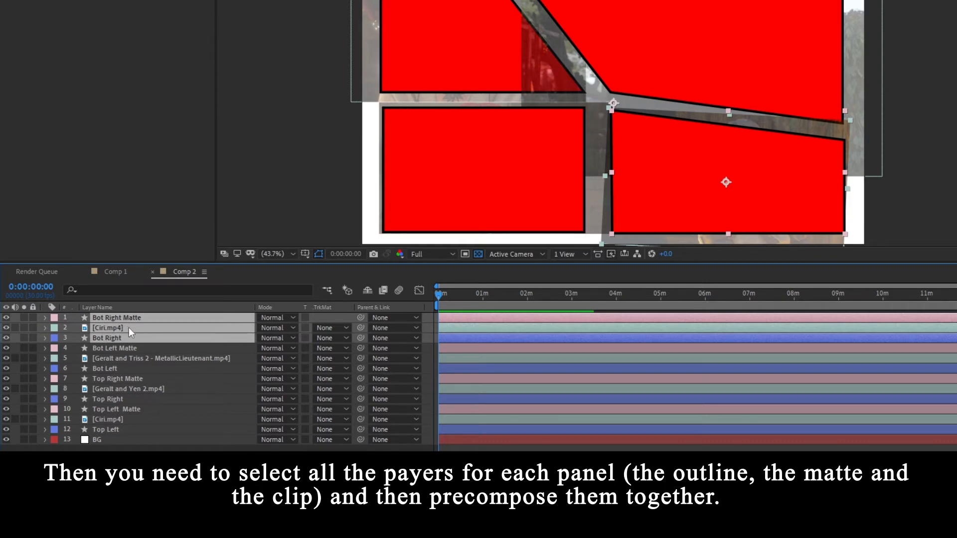
key("ctrl+shift+c")
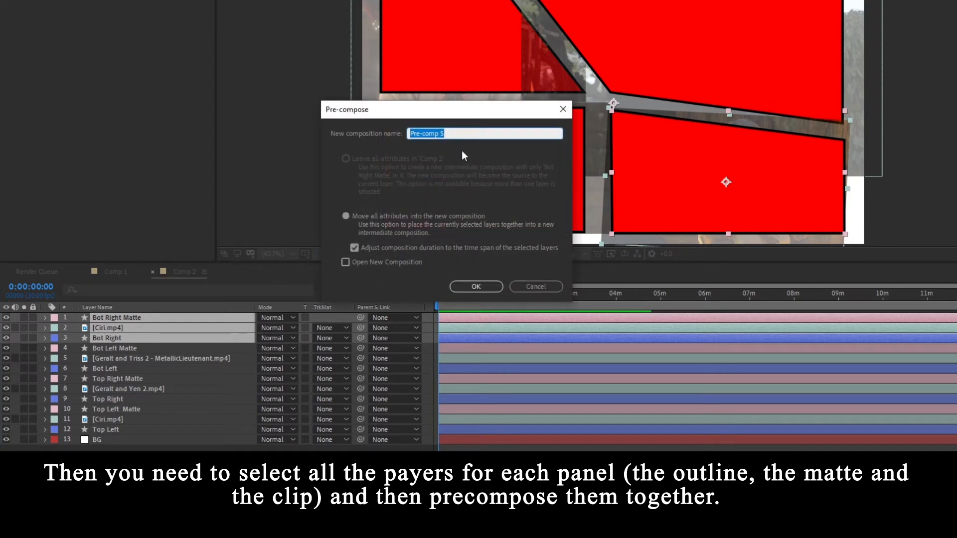
left_click(345, 216)
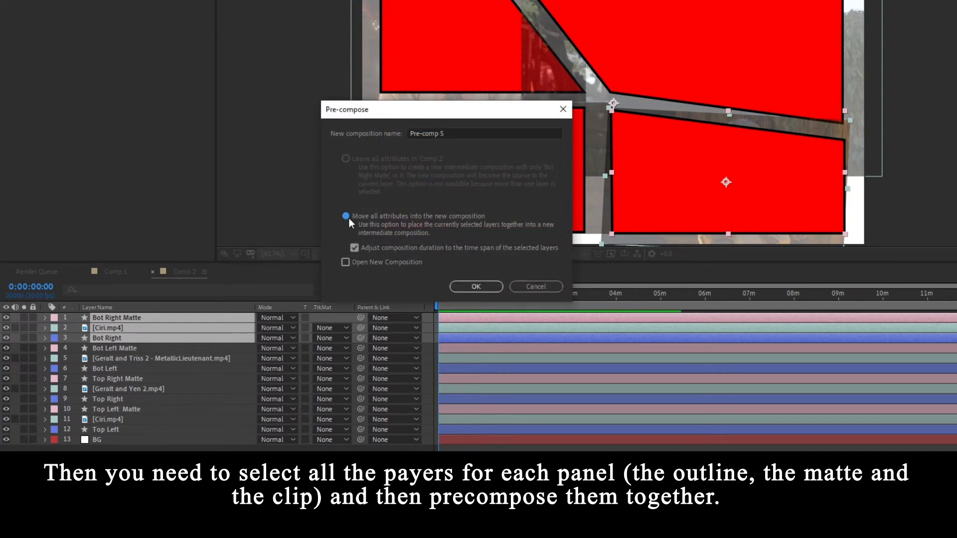
left_click(476, 286)
Pre-compose Bot Left Matte, the Geralt and Triss 2 clip and the Bot Left outline together, moving all attributes into the new composition.
left_click(132, 329)
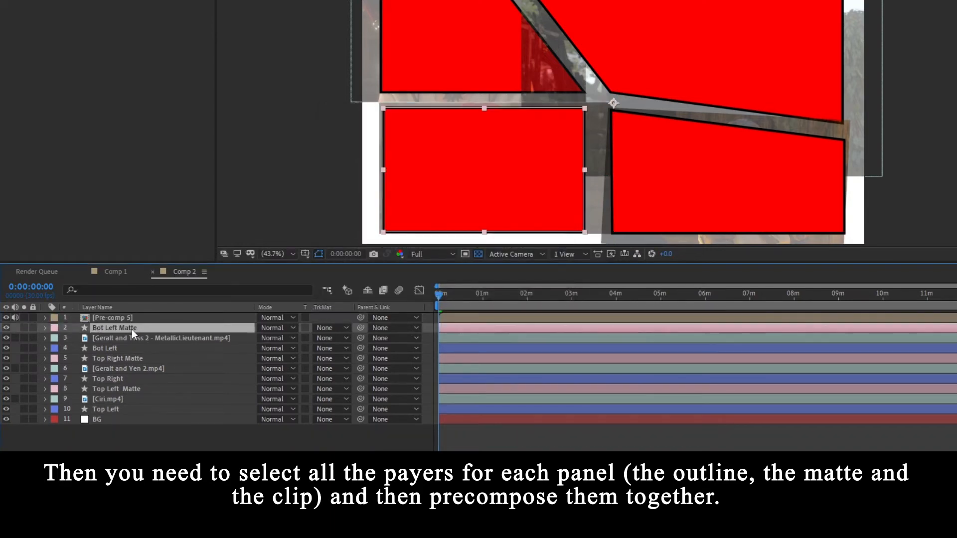
left_click(115, 349, "shift")
key("ctrl+shift+c")
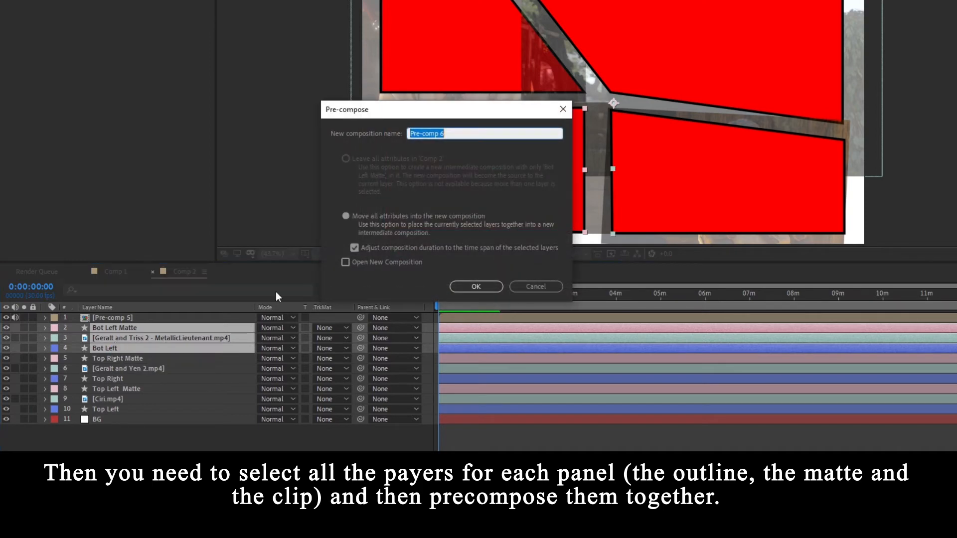
left_click(345, 216)
left_click(477, 287)
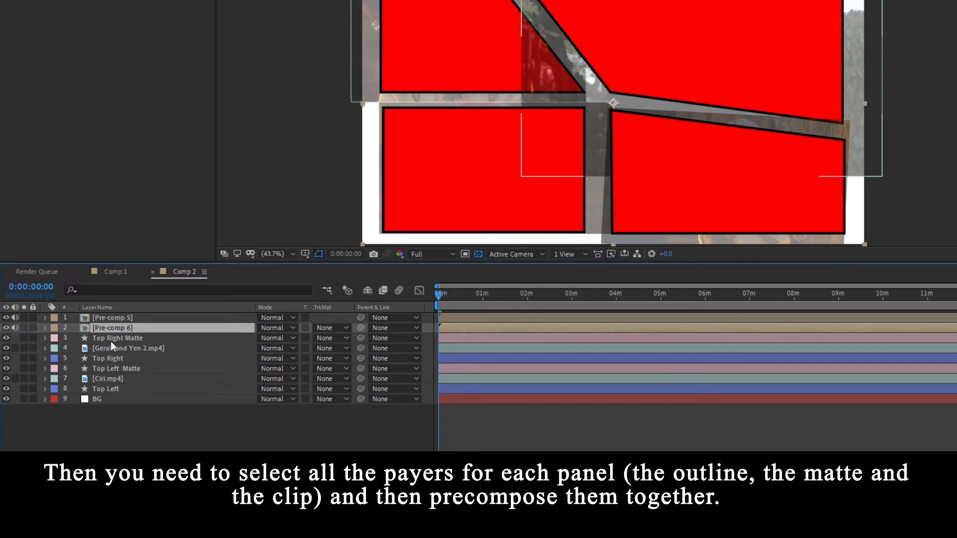
Pre-compose Top Right Matte, Geralt and Yen 2.mp4 and the Top Right outline together, moving all attributes into the new composition.
left_click(112, 338)
left_click(113, 358, "shift")
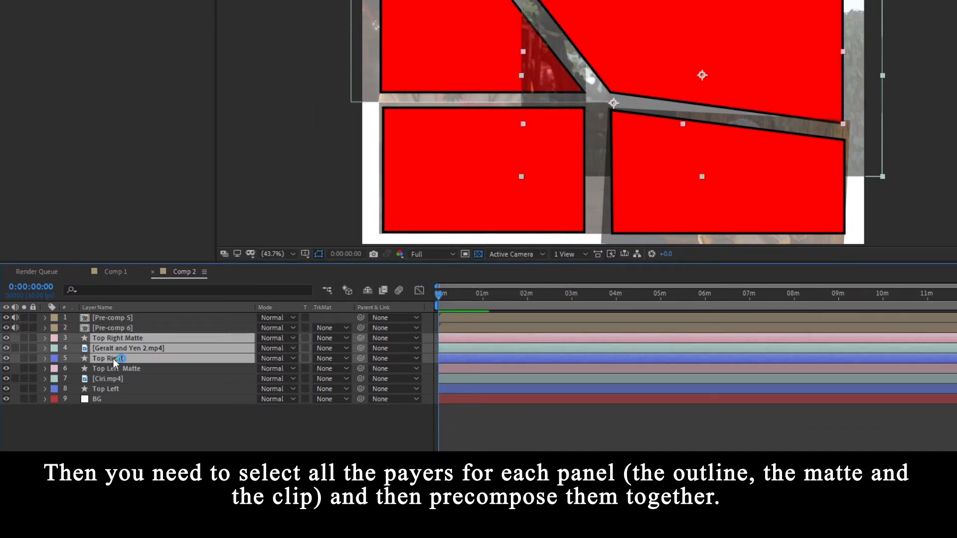
key("ctrl+shift+c")
left_click(346, 216)
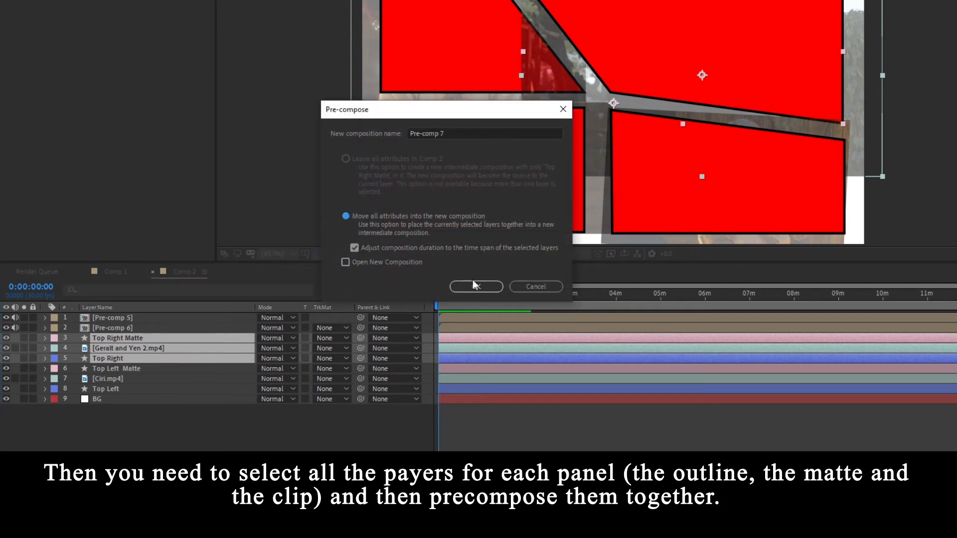
left_click(477, 286)
Pre-compose Top Left Matte, its Ciri.mp4 clip and the Top Left outline together, moving all attributes into the new composition.
left_click(110, 348)
left_click(107, 367, "shift")
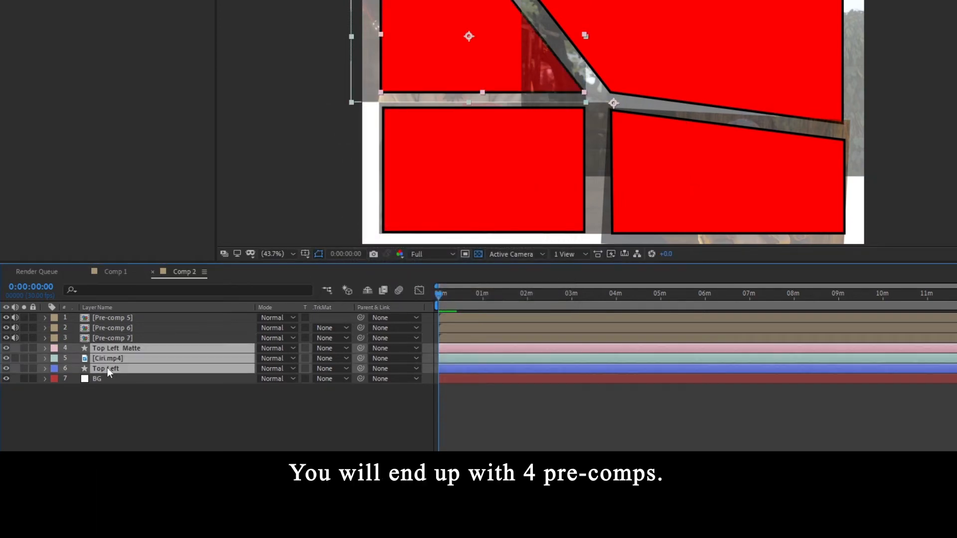
key("ctrl+shift+c")
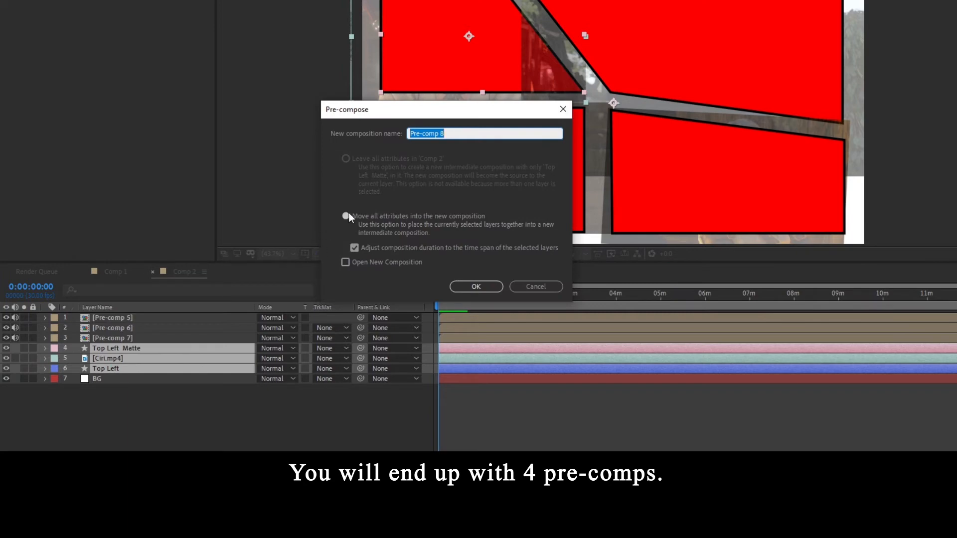
left_click(346, 216)
left_click(476, 287)
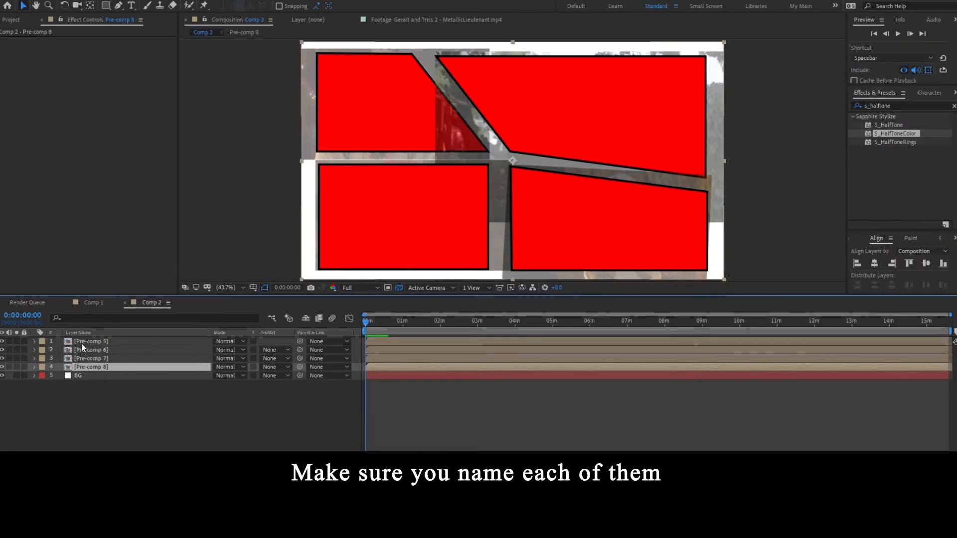
Rename the bottom right panel's pre-comp layer as Bot Right and the bottom left panel's as Bot Left.
left_click(142, 317)
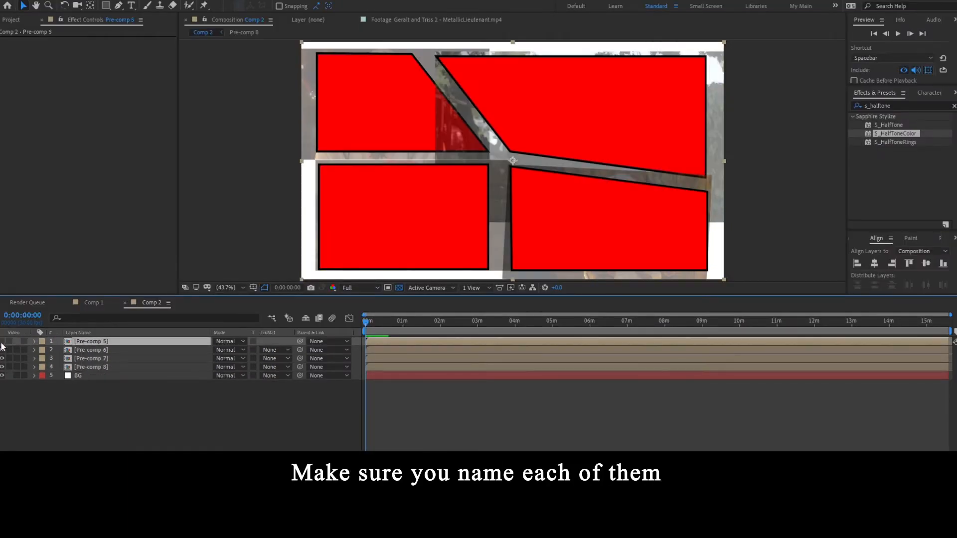
key("Return")
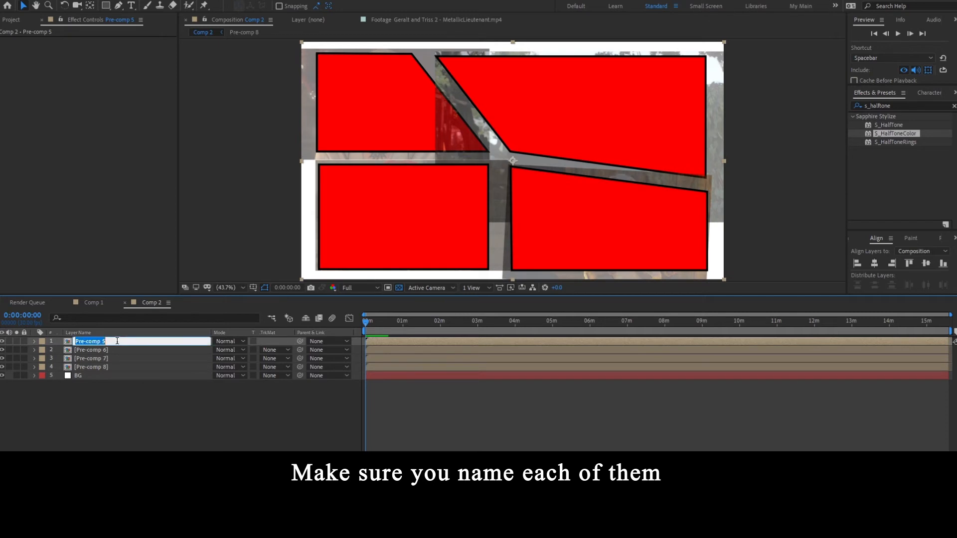
type("Bot Right")
key("Return")
left_click(106, 352)
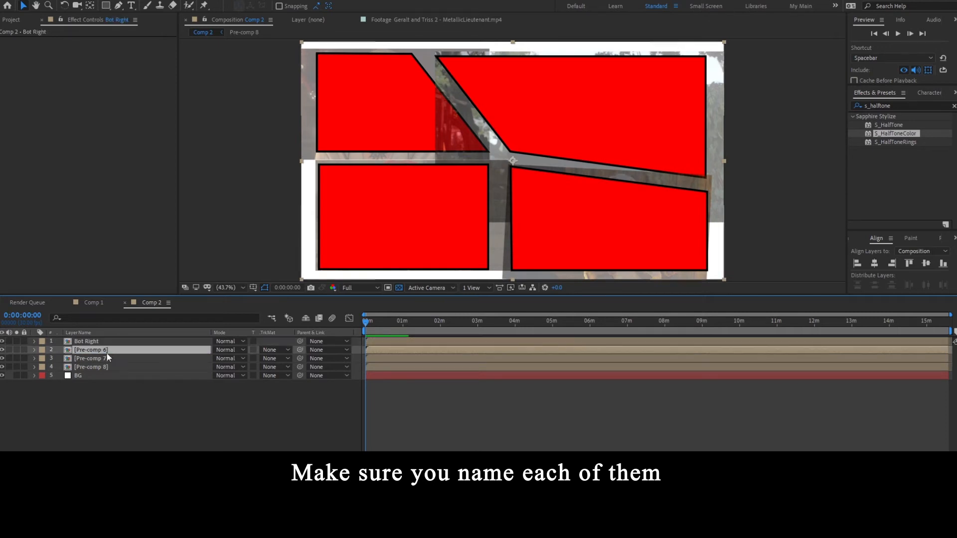
key("Return")
type("Bot Left")
Rename the top right panel's pre-comp layer as Top Right and the top left panel's as Top Left, checking the latter by toggling its visibility.
left_click(84, 358)
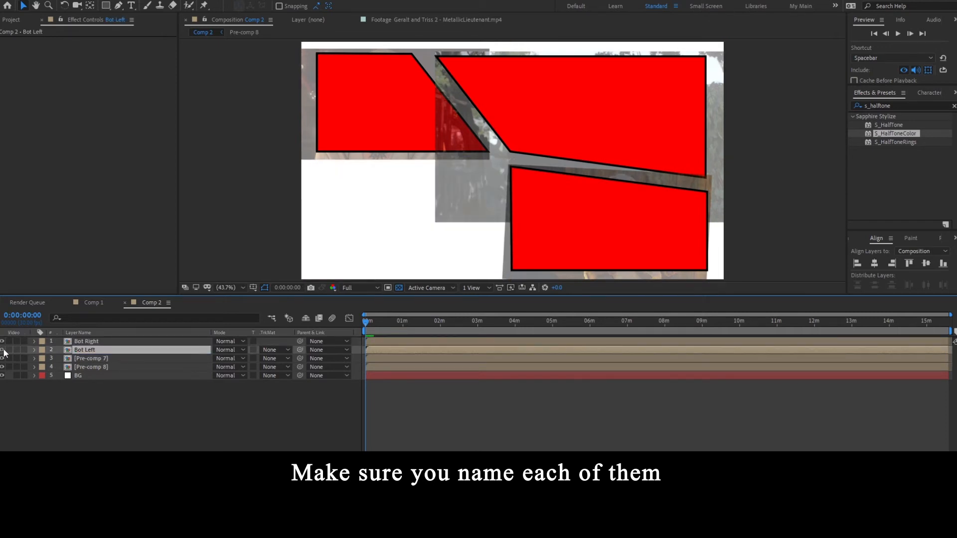
key("Return")
type("Top Right")
key("Return")
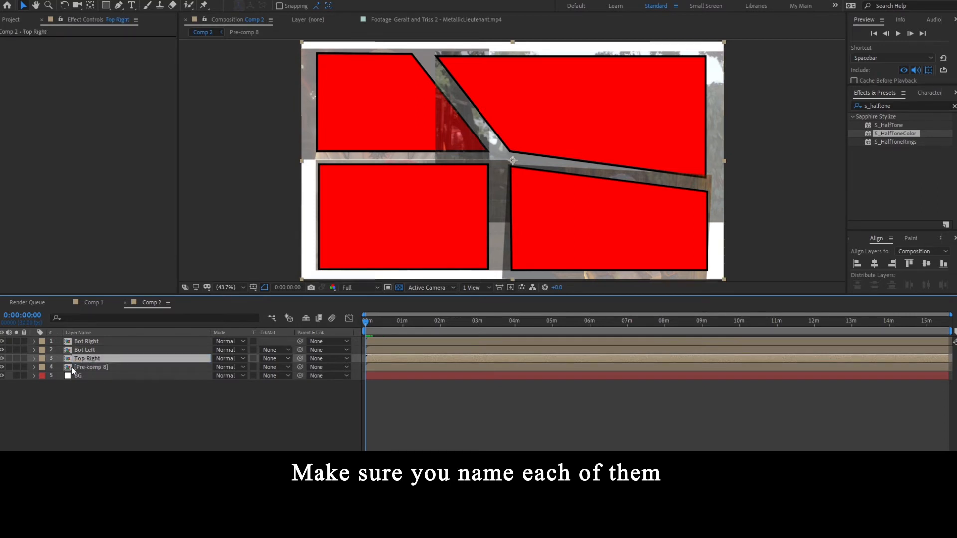
left_click(80, 367)
key("Return")
type("Top Left")
key("Return")
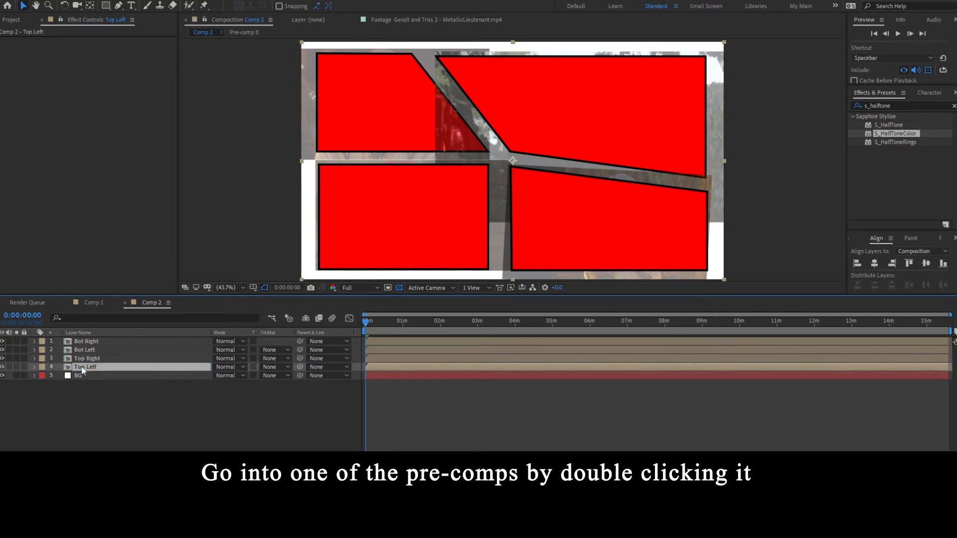
left_click(2, 367)
left_click(2, 368)
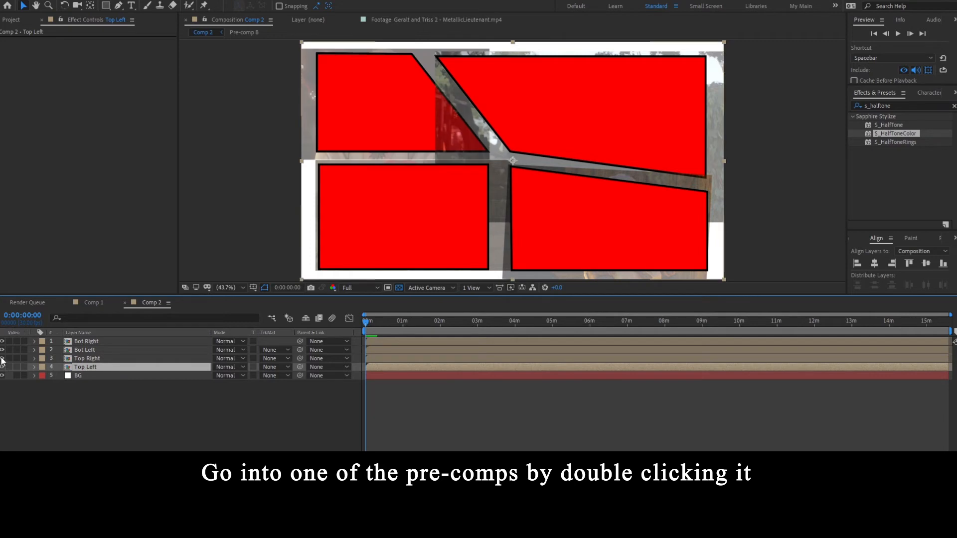
Open the Top Left pre-comp and set the Ciri.mp4 clip's track matte to Alpha Matte "Top Left Matte".
double_click(97, 368)
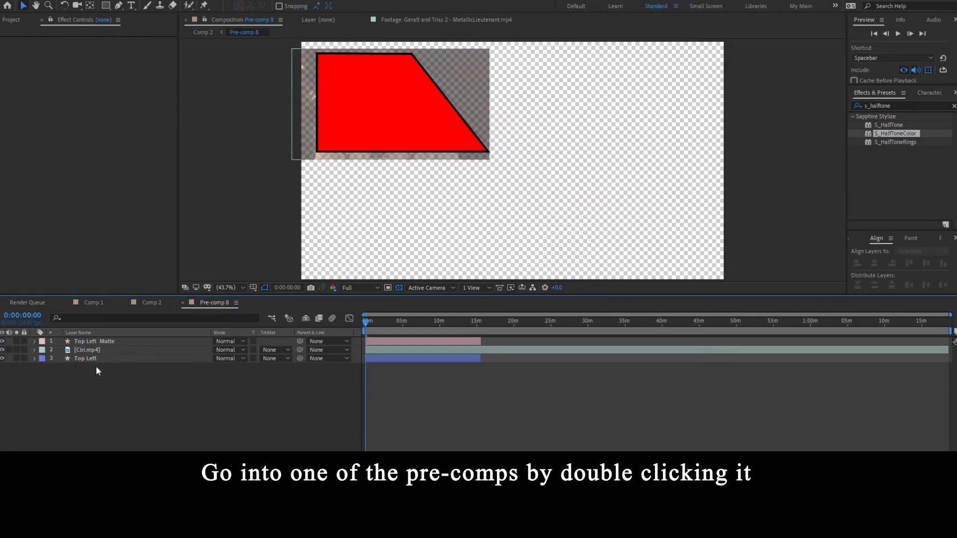
left_click(400, 350)
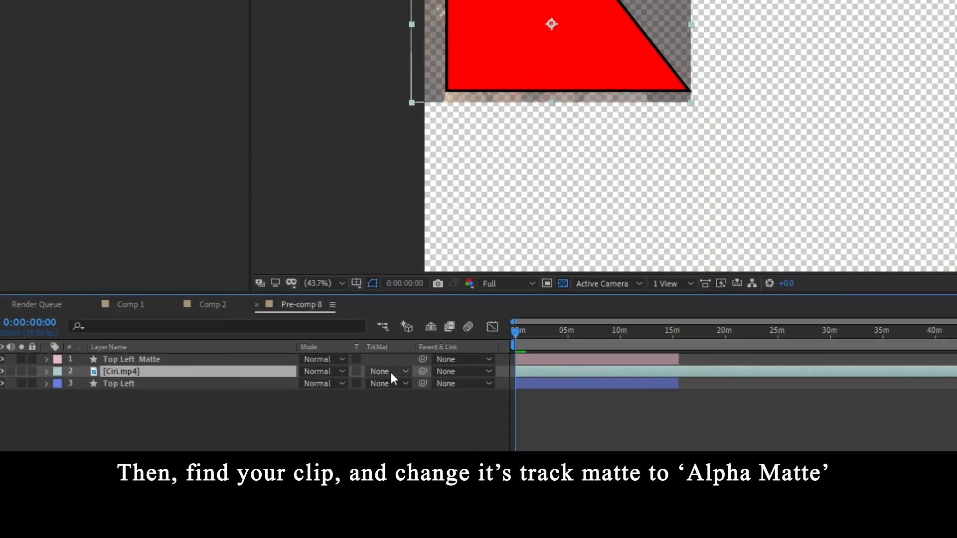
left_click(272, 350)
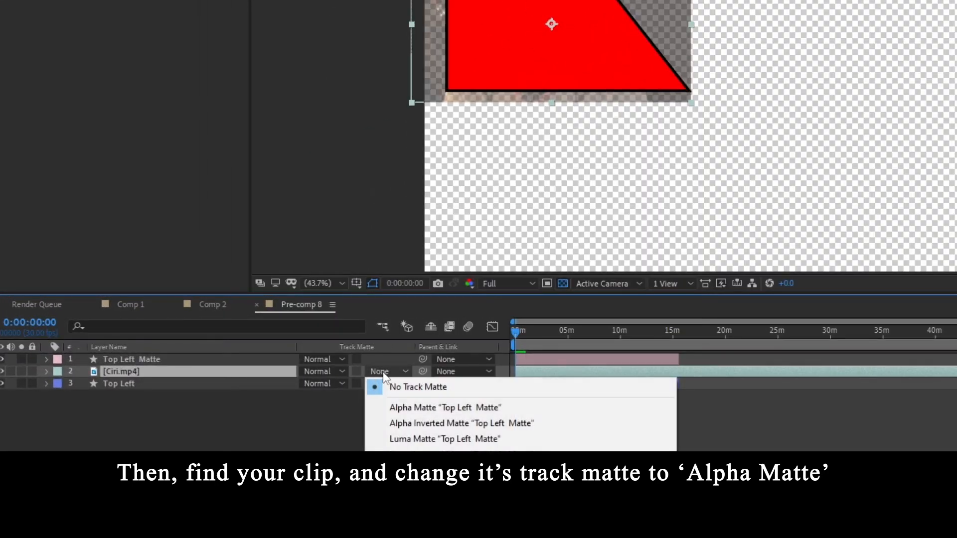
left_click(474, 412)
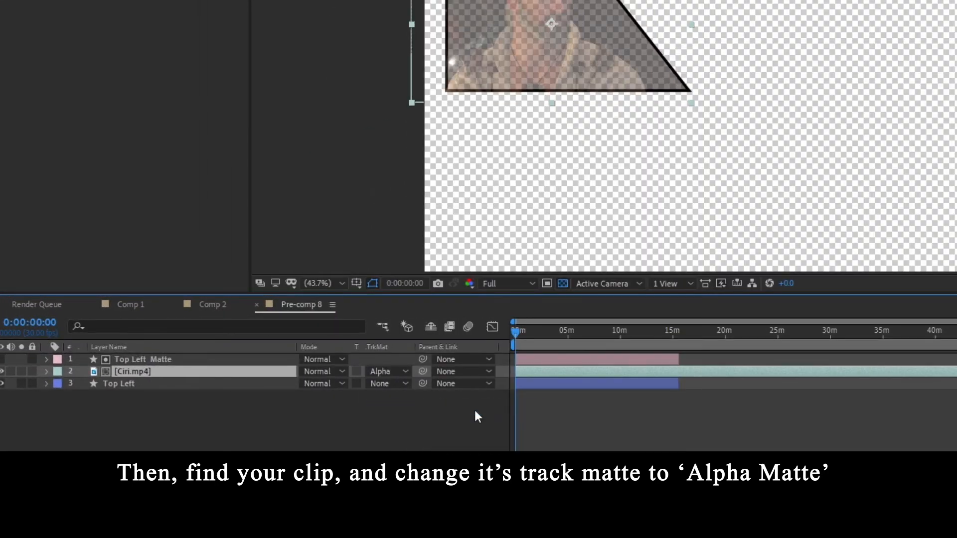
Set the Ciri.mp4 clip's opacity to 100% and move the Top Left outline layer above all other layers.
key("t")
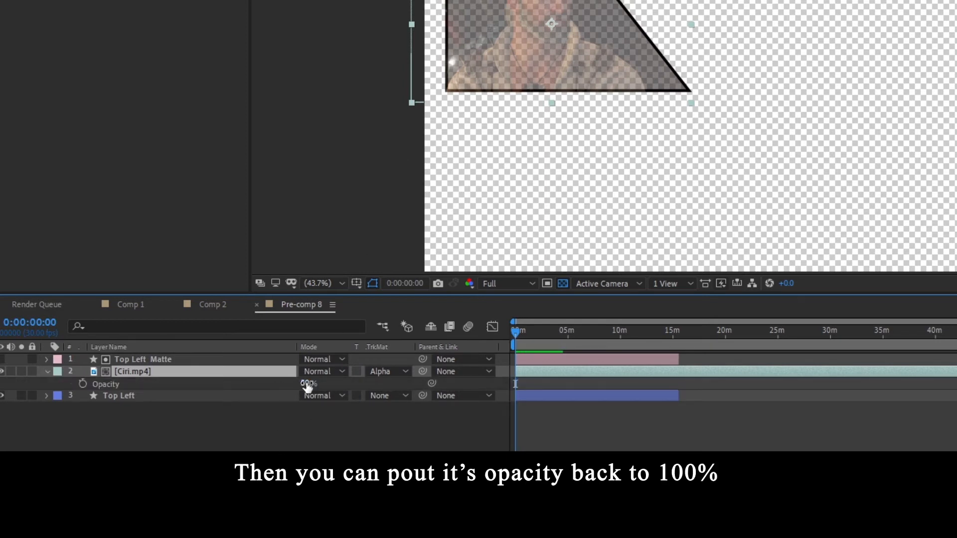
left_click_drag(306, 384, 671, 396)
left_click(369, 444)
left_click(175, 398)
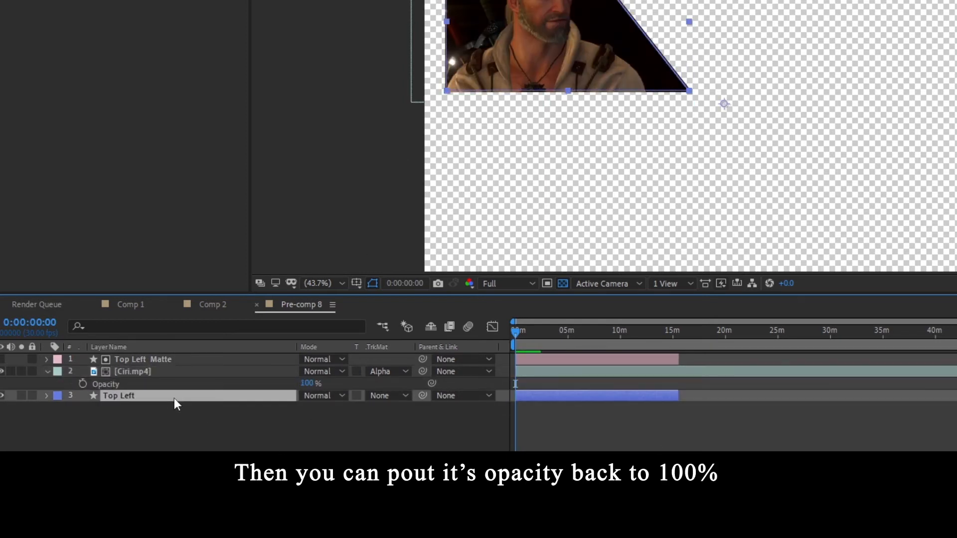
left_click_drag(161, 398, 163, 355)
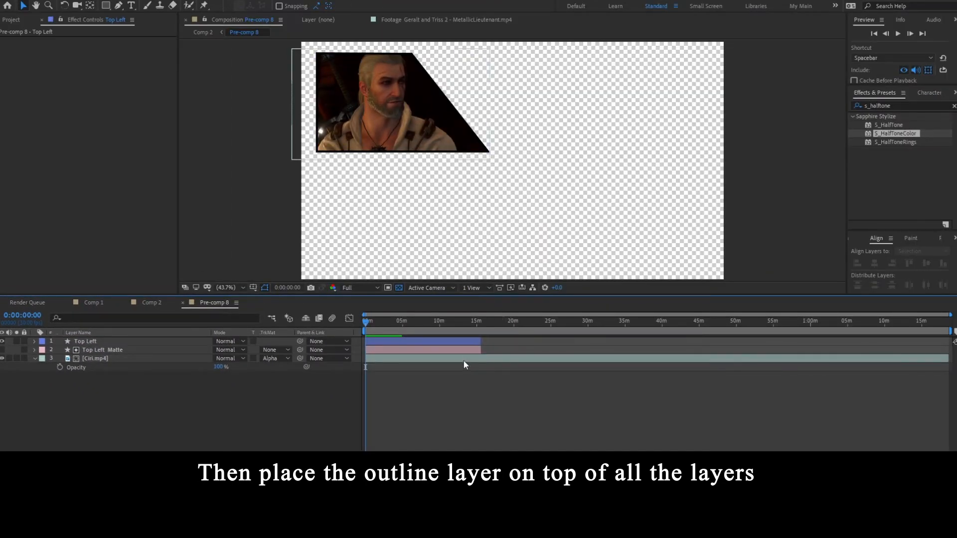
Apply the S_HalfToneColor effect to the Ciri.mp4 clip.
left_click(417, 357)
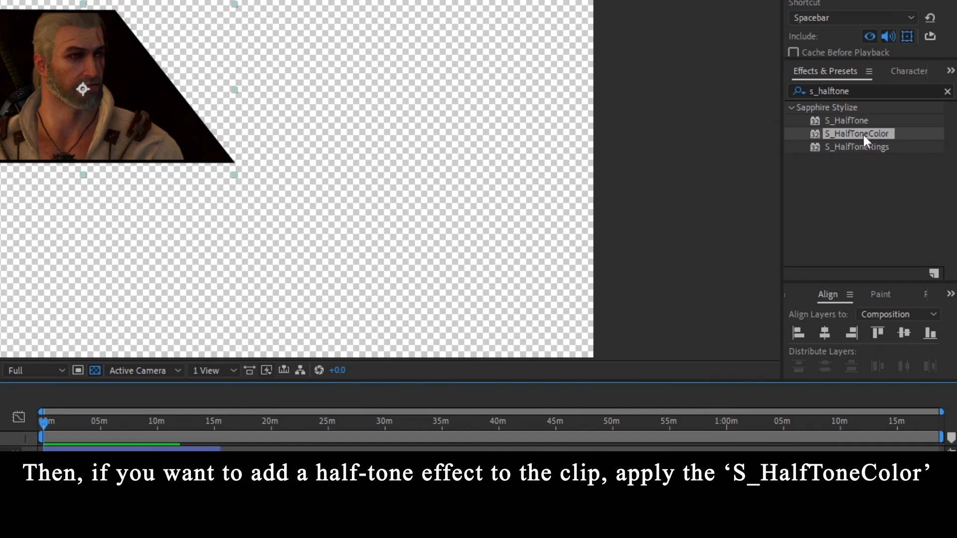
left_click(863, 134)
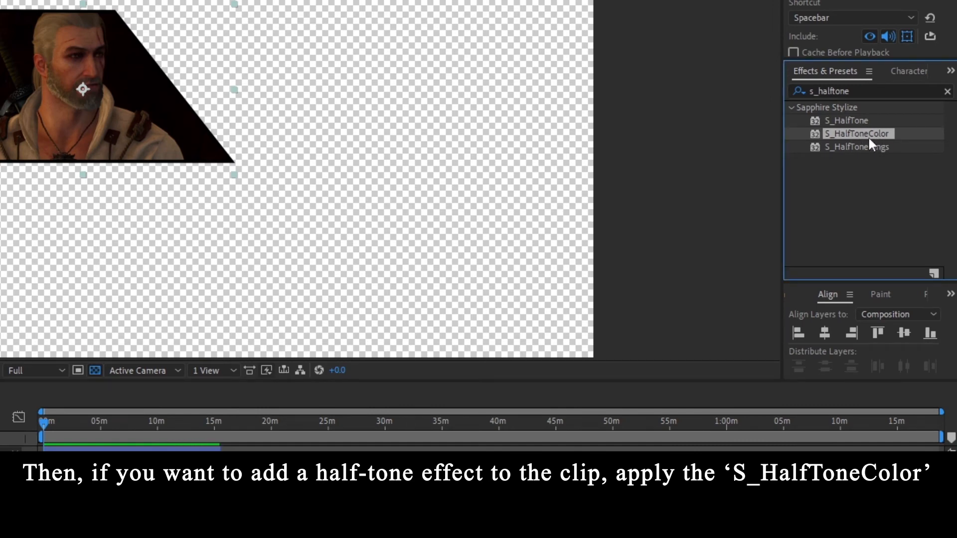
left_click_drag(861, 137, 693, 337)
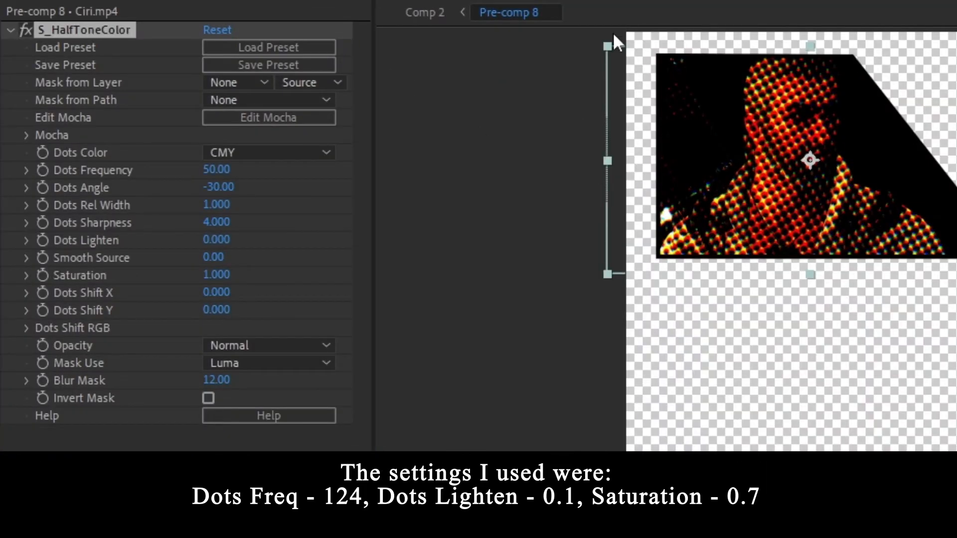
Set the halftone effect's Dots Frequency to 124, Dots Lighten to 0.1 and Saturation to 0.7.
left_click(215, 169)
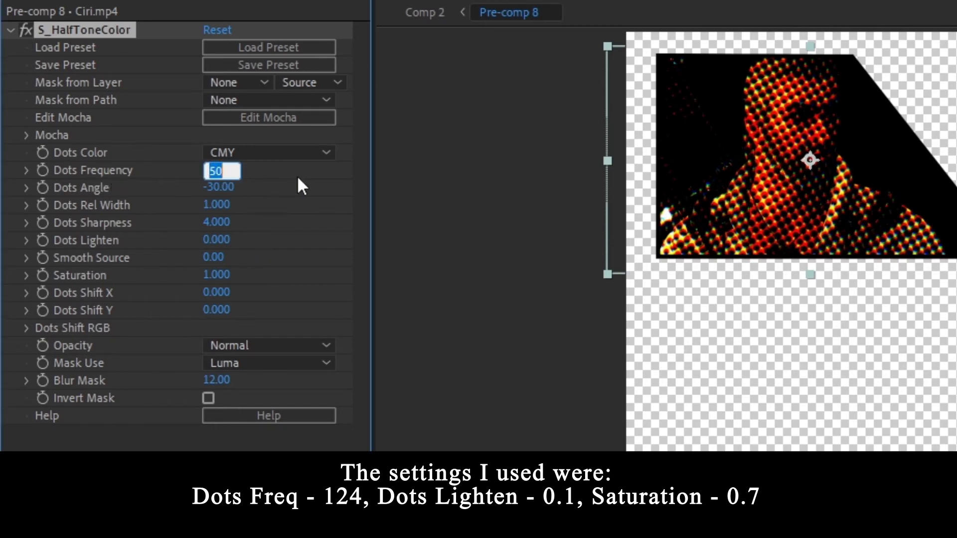
type("158")
key("Return")
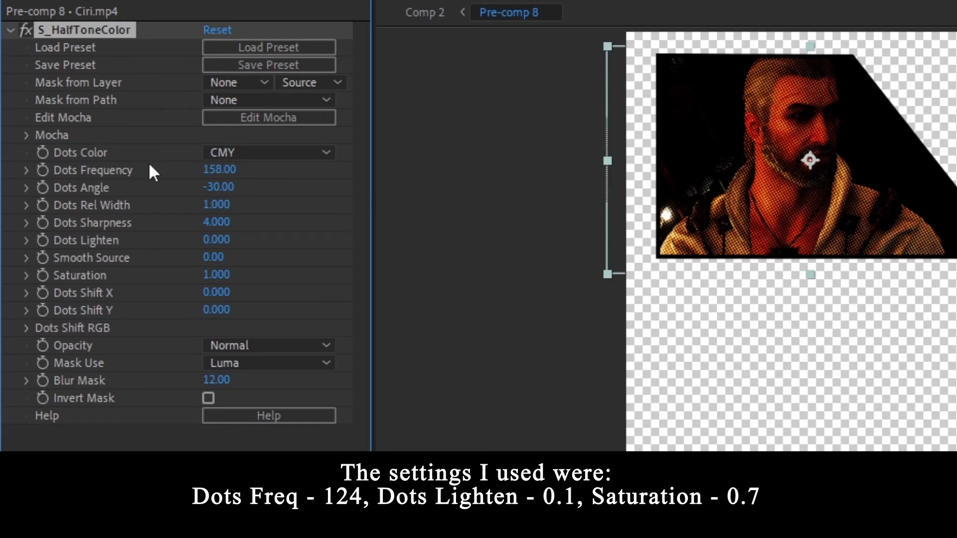
mouse_move(227, 171)
left_mouse_down()
mouse_move(174, 178)
mouse_move(233, 174)
left_mouse_up()
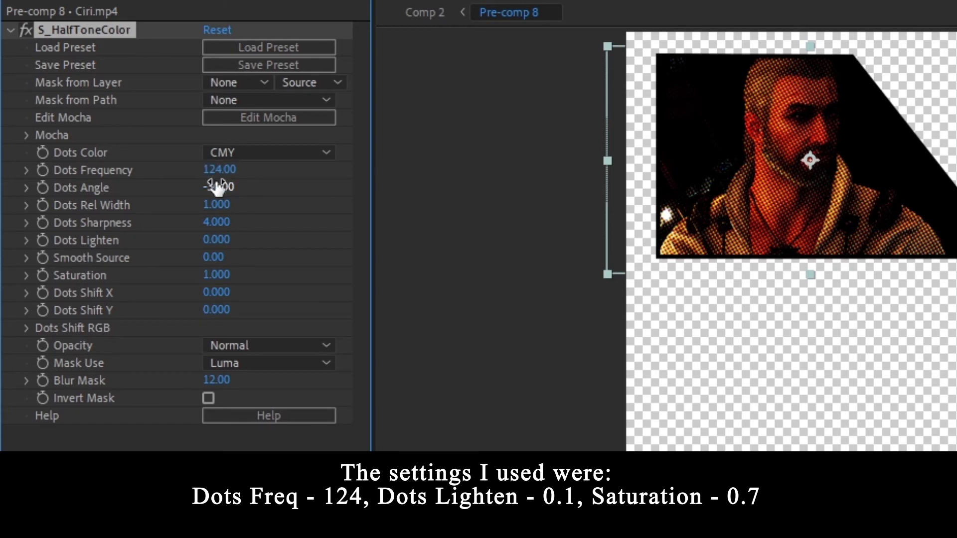
left_click(219, 241)
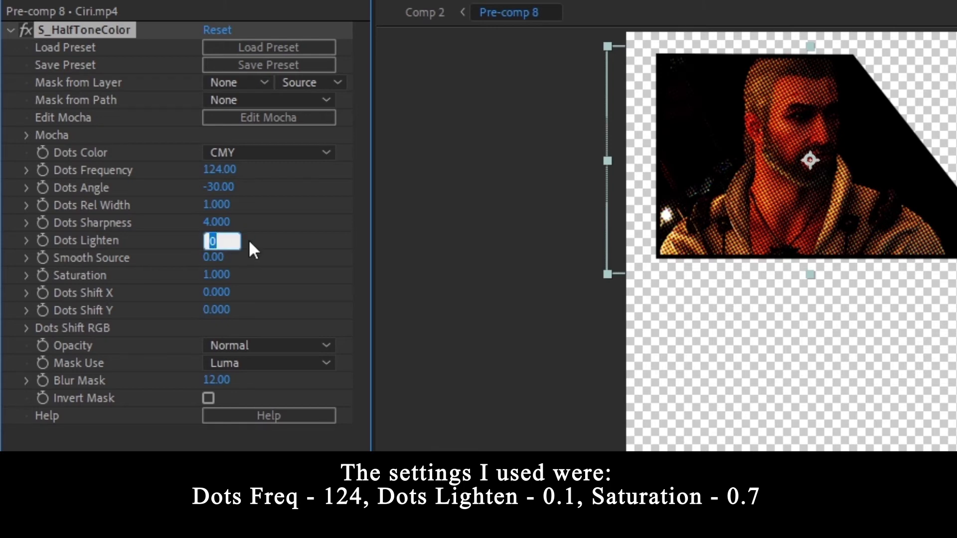
type("0.1")
key("Return")
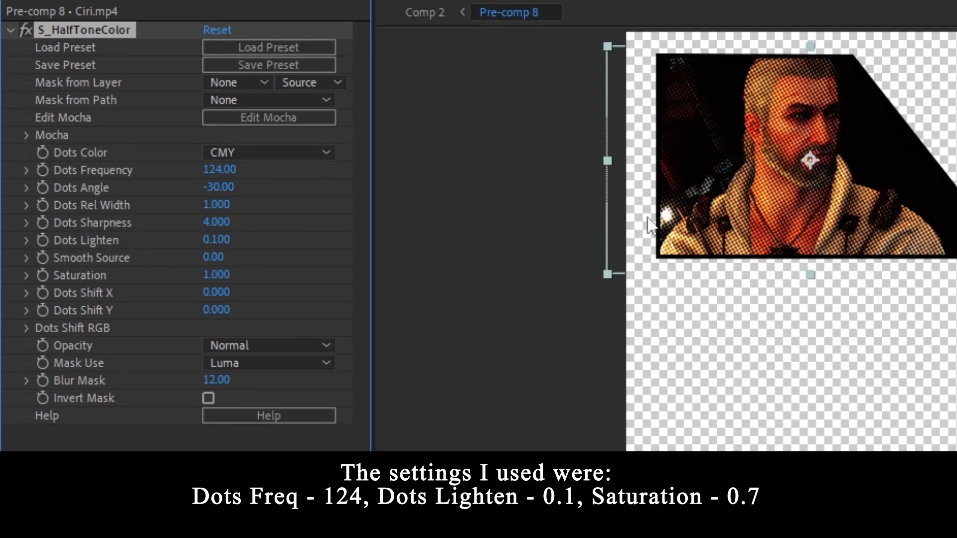
left_click(222, 275)
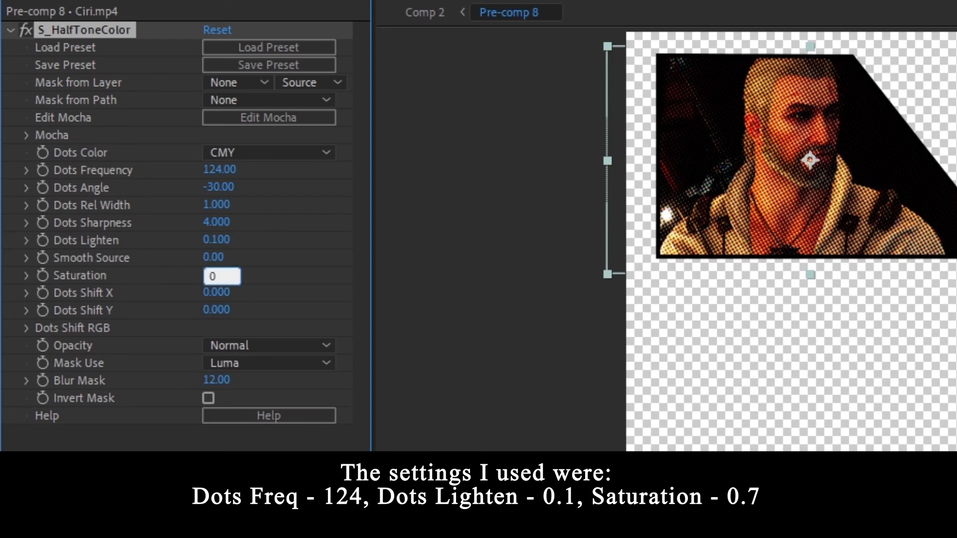
key("Return")
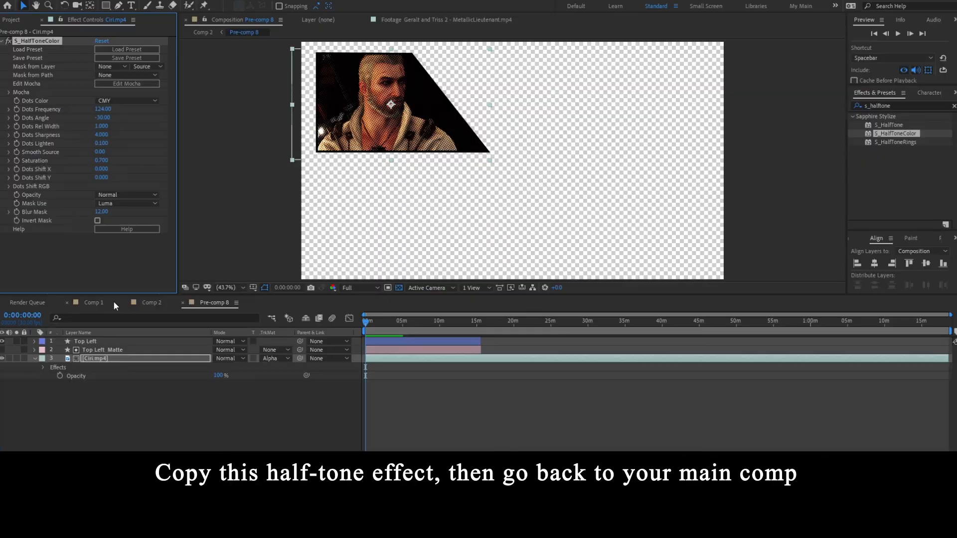
Copy the S_HalfToneColor effect from Ciri.mp4 and paste it onto the Geralt and Yen 2.mp4 clip inside the Top Right pre-comp.
left_click(155, 302)
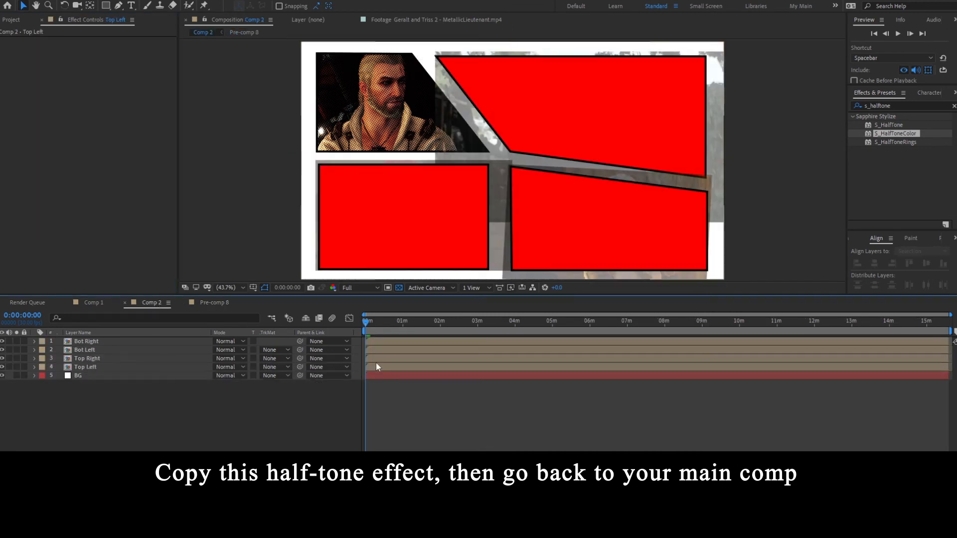
double_click(378, 367)
left_click(35, 43)
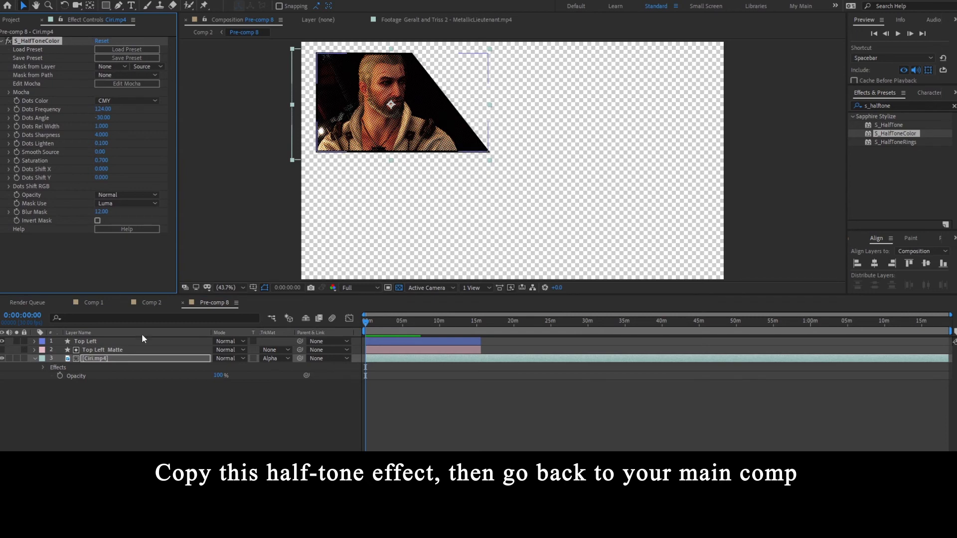
left_click(154, 303)
left_click(399, 358)
double_click(399, 358)
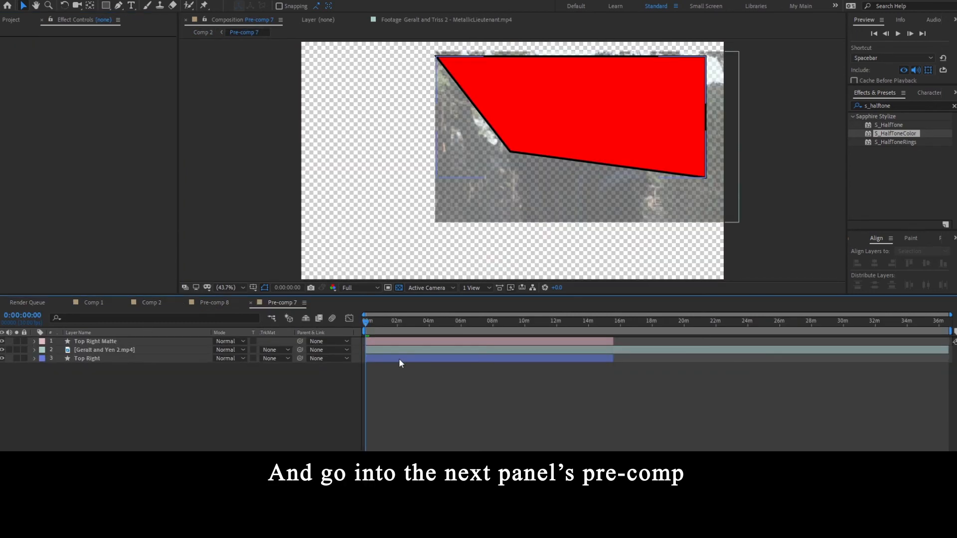
left_click(392, 349)
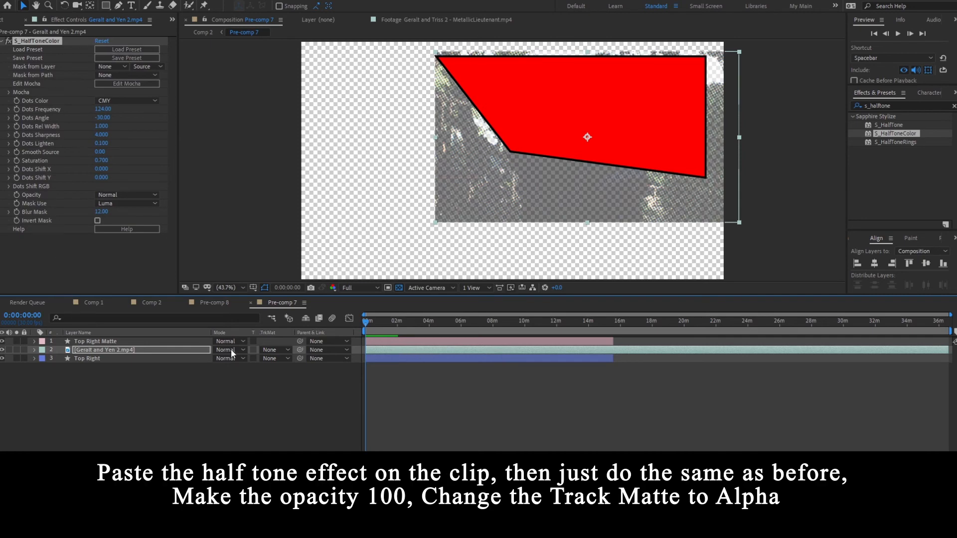
Set the Geralt and Yen 2.mp4 clip's track matte to Alpha Matte "Top Right Matte" and move the Top Right outline above all layers.
left_click(275, 350)
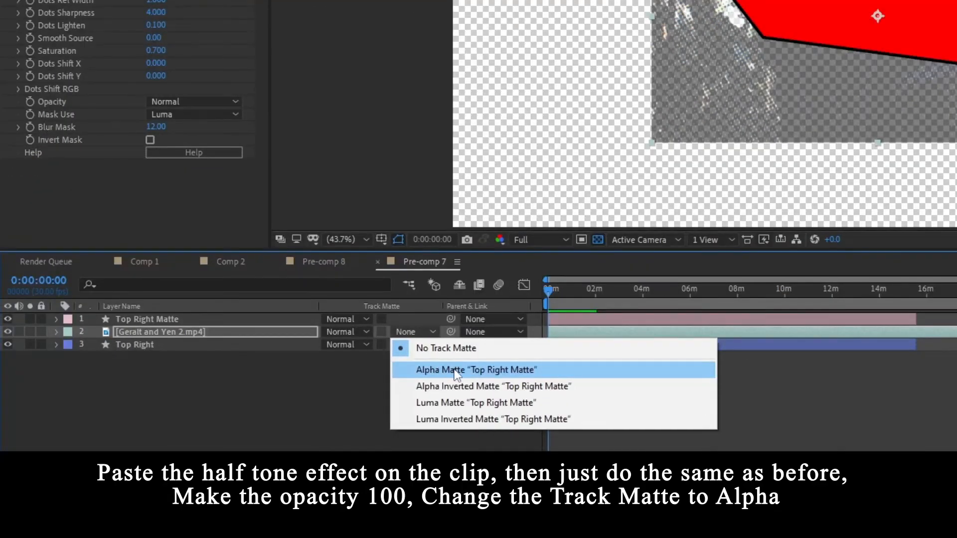
left_click(456, 372)
left_click(247, 321)
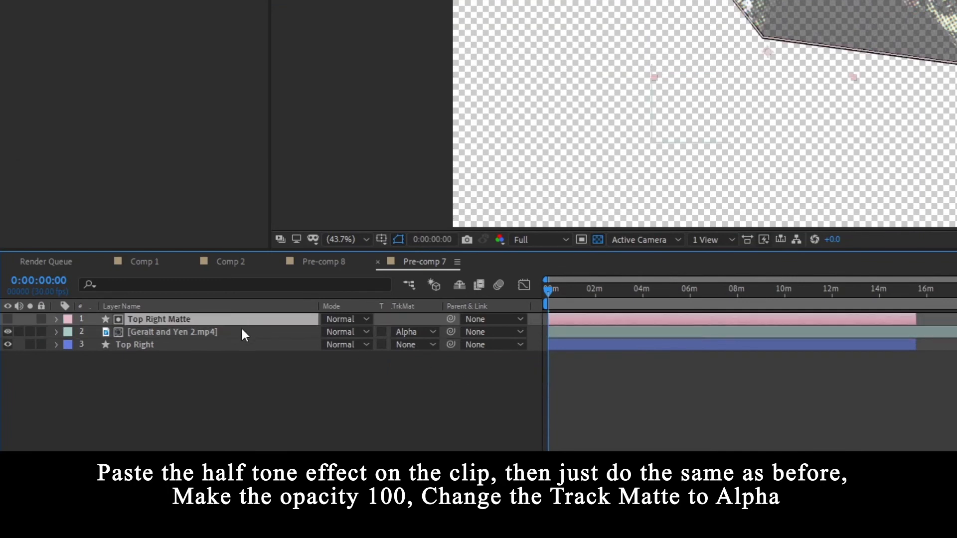
left_click(235, 334)
left_click(224, 346)
left_click_drag(225, 349, 222, 316)
left_click(207, 333)
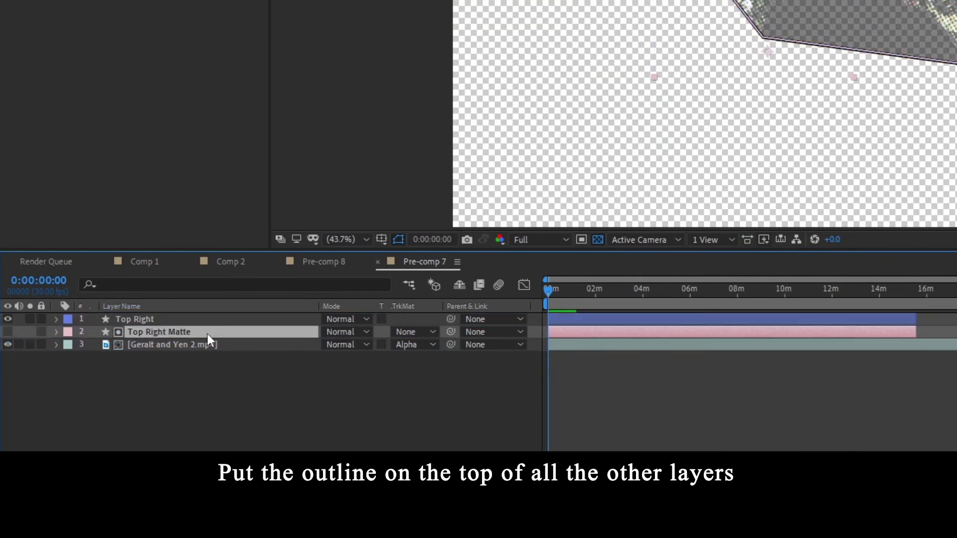
Set the Geralt and Yen 2.mp4 clip's opacity to 100%.
left_click(205, 345)
key("t")
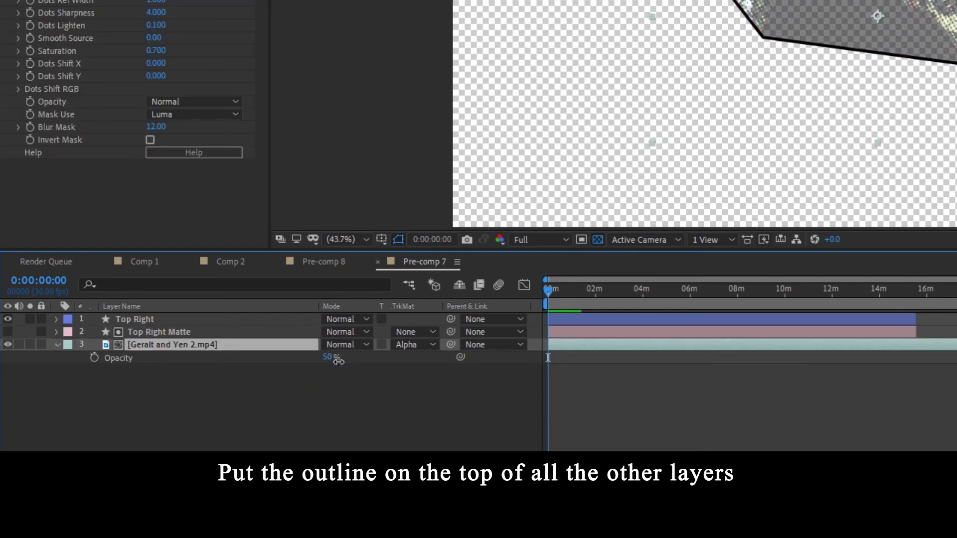
left_click_drag(338, 362, 768, 382)
left_click(762, 407)
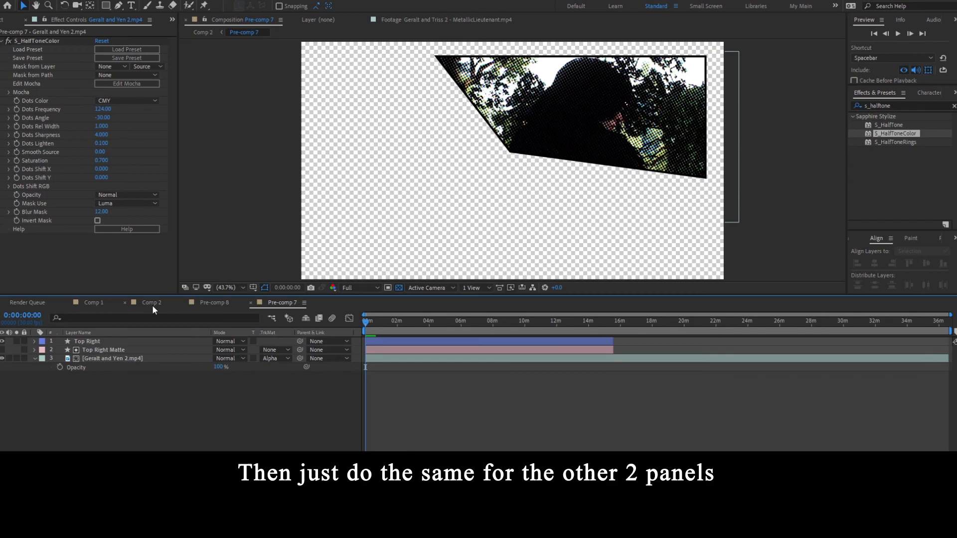
Return to Comp 2 and move the Bot Right layer's anchor point to the middle of its panel with the Pan Behind tool.
left_click(151, 304)
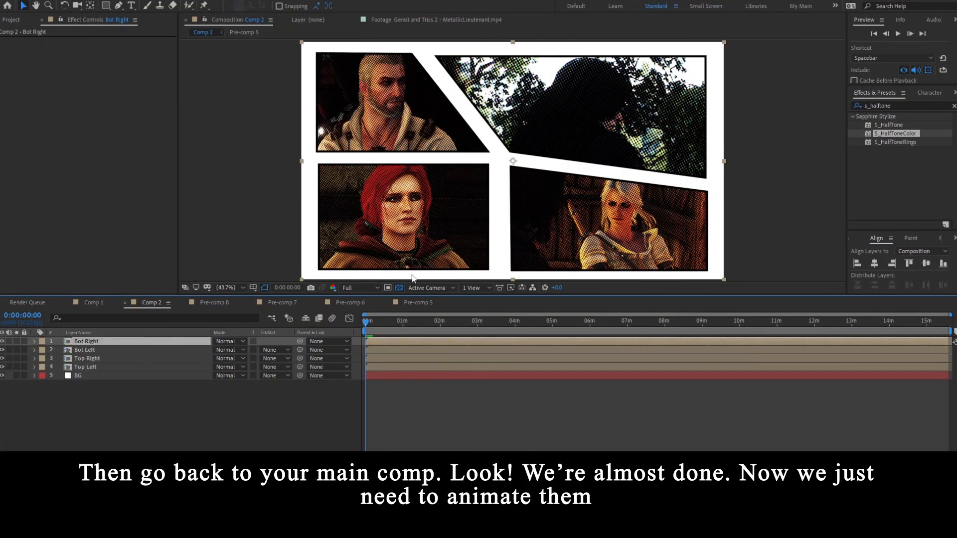
left_click(455, 432)
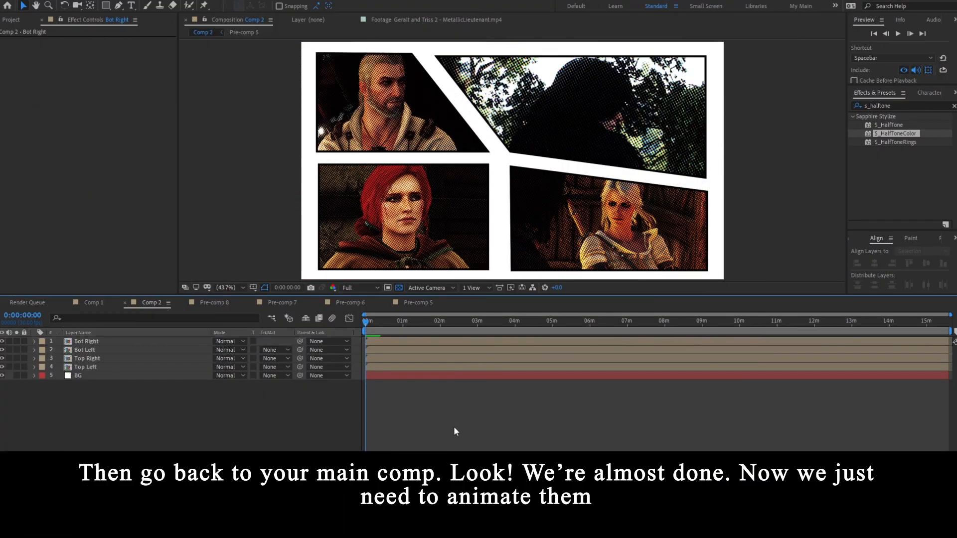
left_click(162, 342)
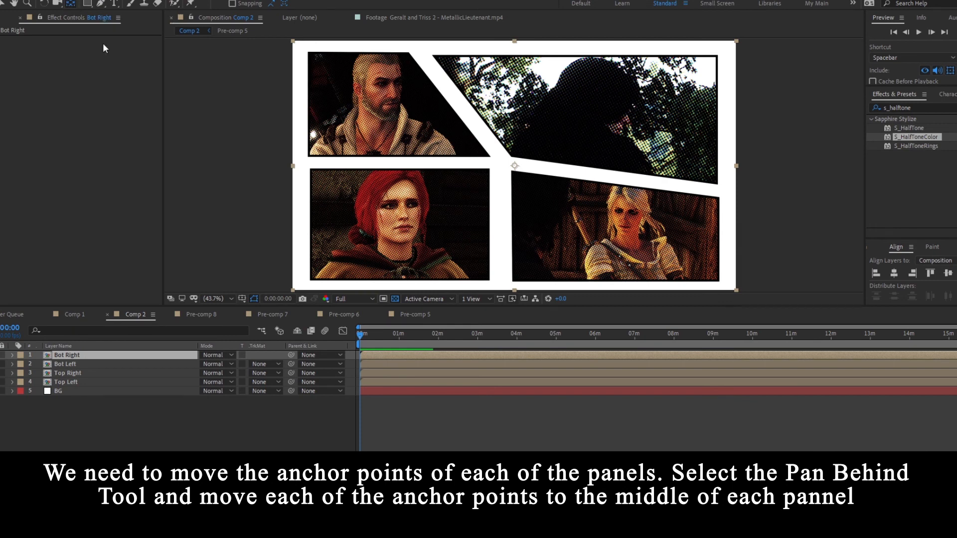
left_click_drag(514, 165, 581, 212)
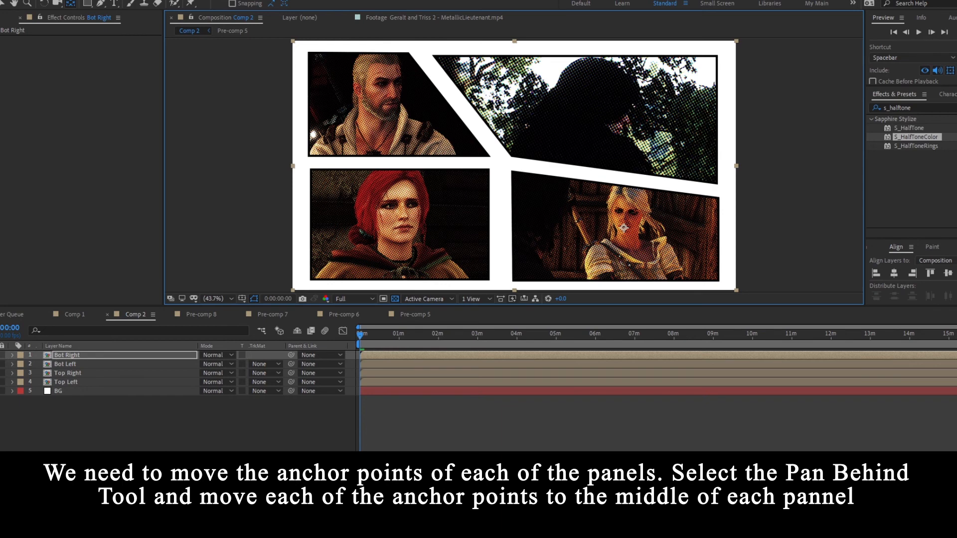
left_click(1, 355)
left_click(1, 355)
Move the anchor points of the Bot Left, Top Right and Top Left layers to the middle of their panels.
left_click(71, 364)
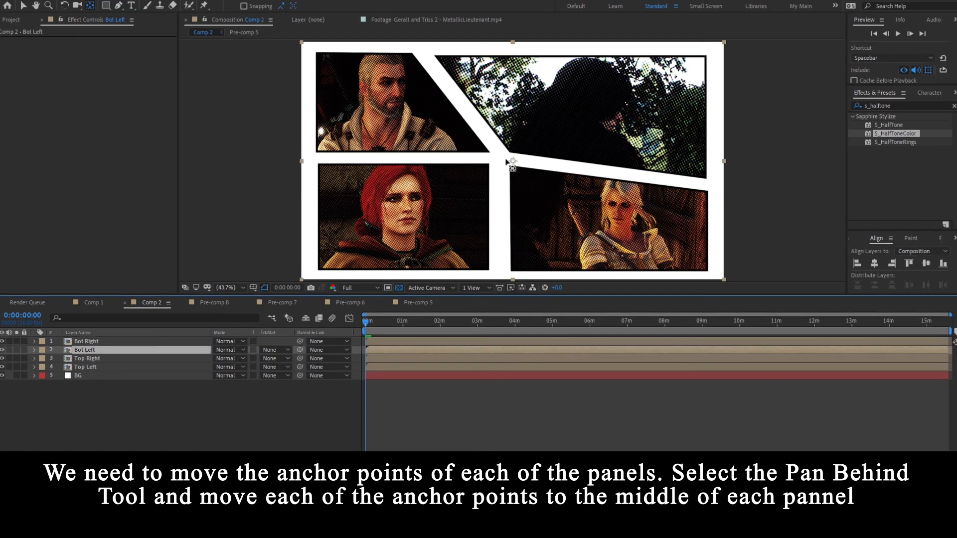
left_click_drag(507, 162, 410, 212)
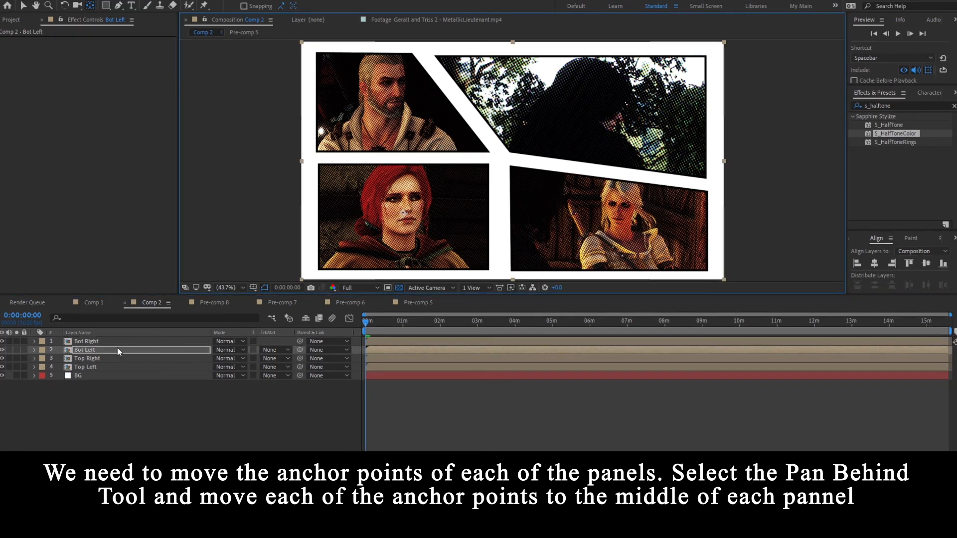
left_click(106, 359)
left_click_drag(520, 168, 602, 113)
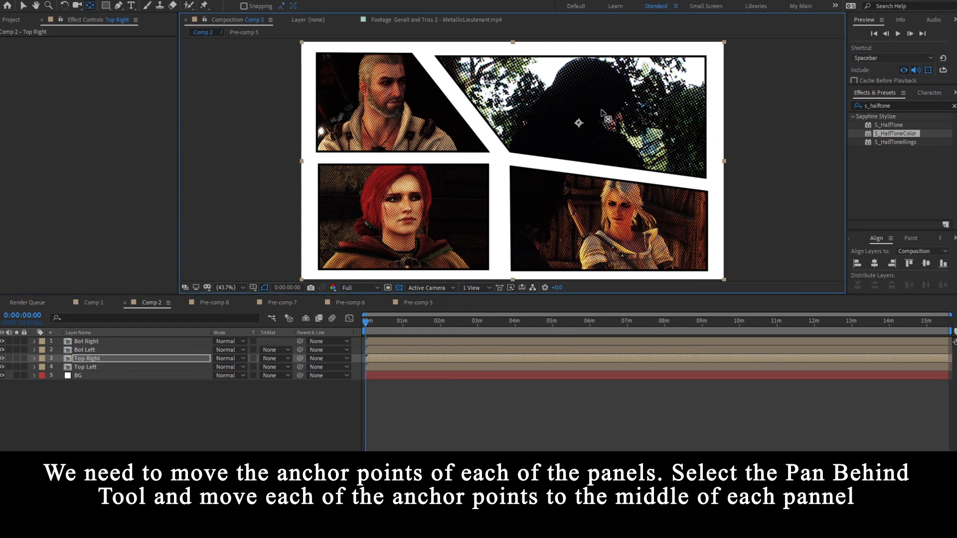
left_click(122, 368)
left_click_drag(513, 168, 396, 110)
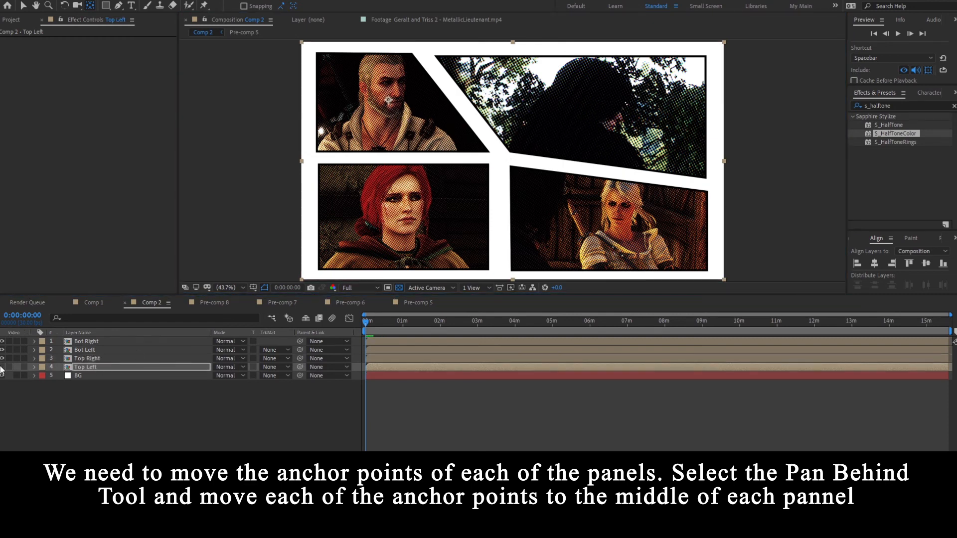
Add two Scale keyframes to the Top Left layer, at 0:00:00:00 and at 0:00:00:10.
left_click(92, 368)
key("s")
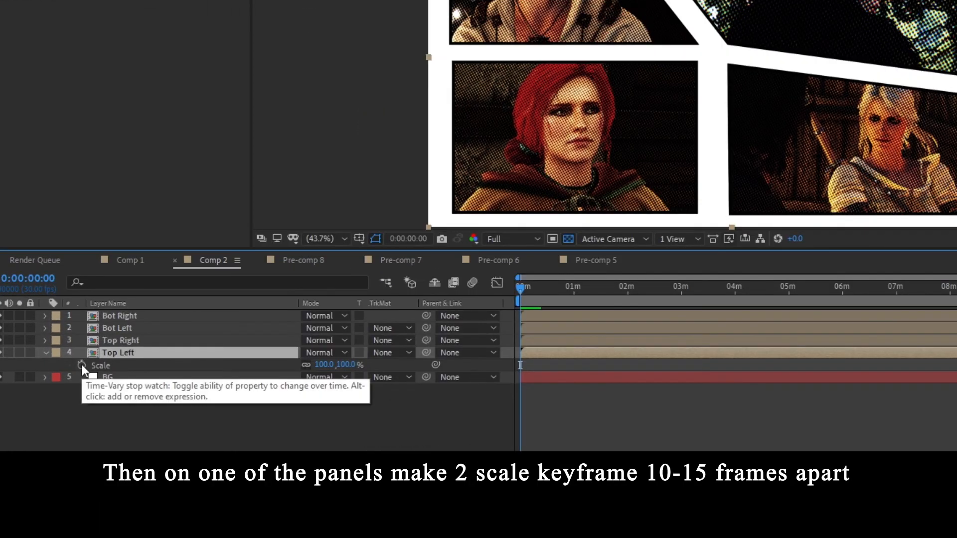
left_click(82, 365)
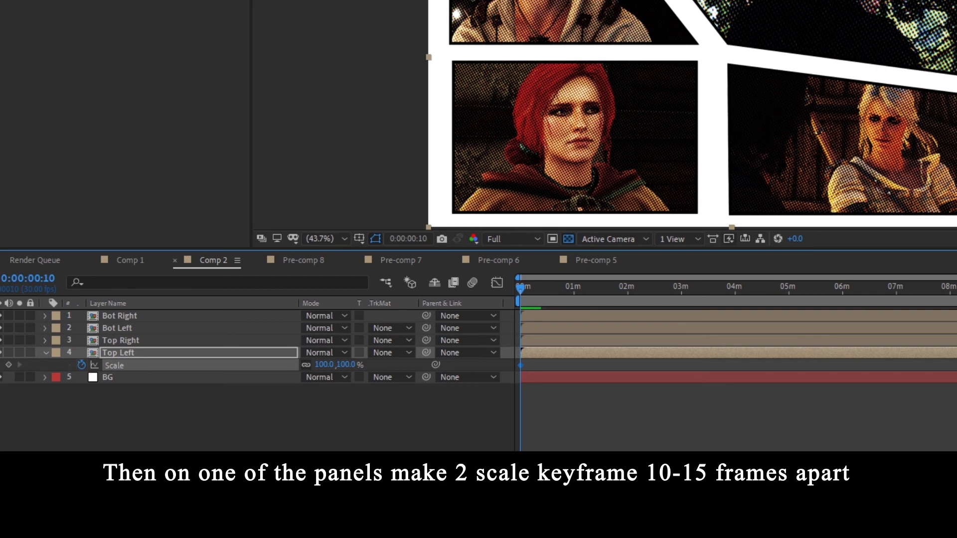
key("equal")
key("equal")
key("equal")
key("equal")
key("equal")
key("equal")
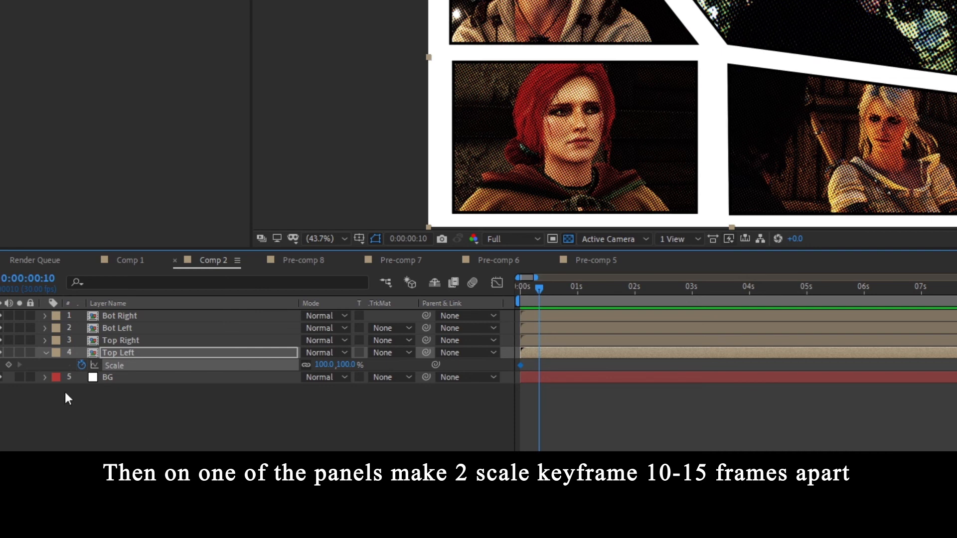
left_click(3, 365)
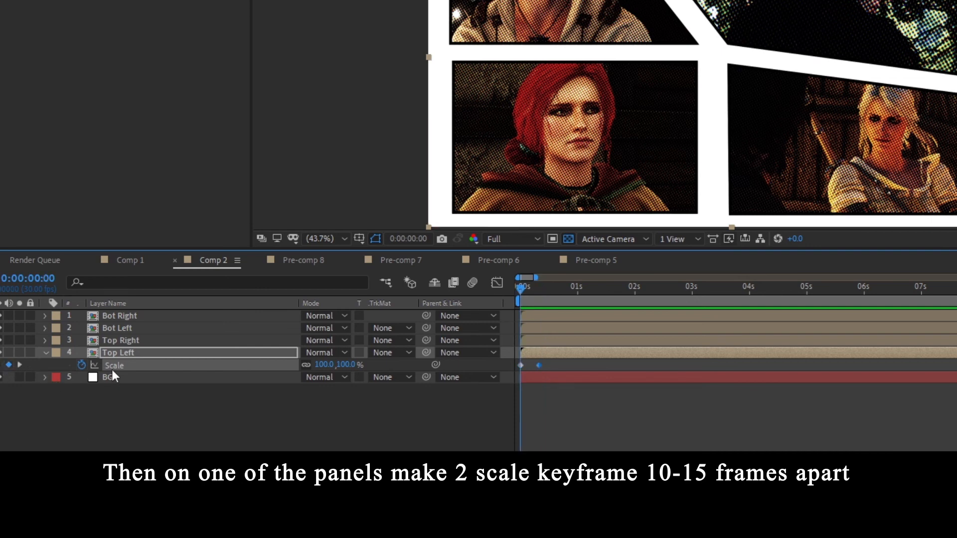
Set the Top Left layer's Scale to 0% on the first keyframe at 0:00:00:00.
left_click(343, 365)
type("0")
key("Return")
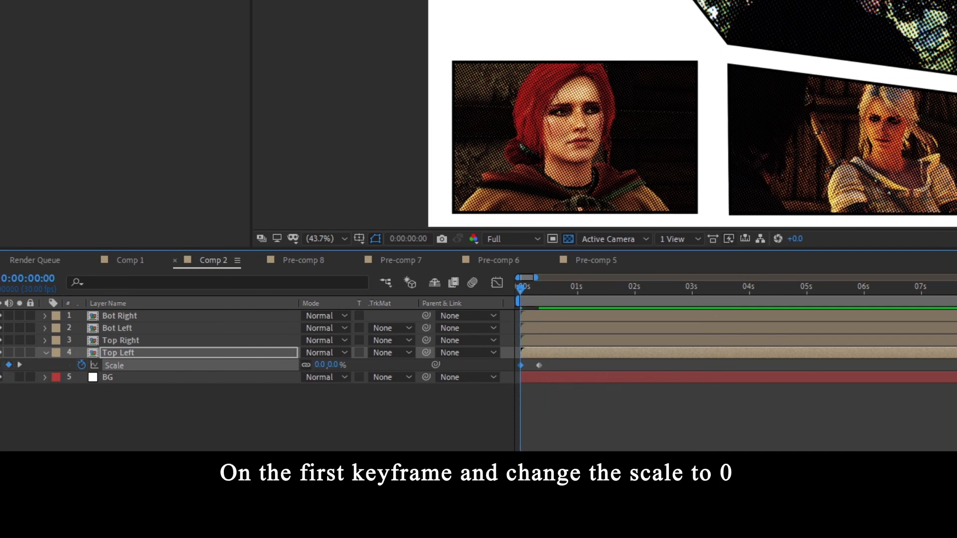
Apply Easy Ease to both Scale keyframes of the Top Left layer.
key("=")
key("=")
key("=")
left_click_drag(703, 363, 490, 374)
key("F9")
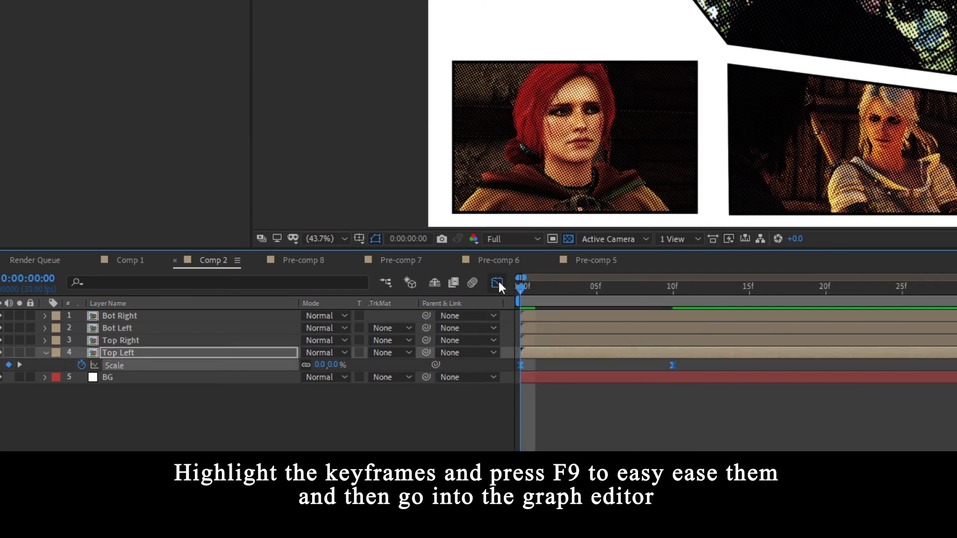
Reshape the Top Left layer's Scale curve in the Graph Editor into a fast rise that overshoots 100% slightly before settling at frame 10.
left_click(497, 283)
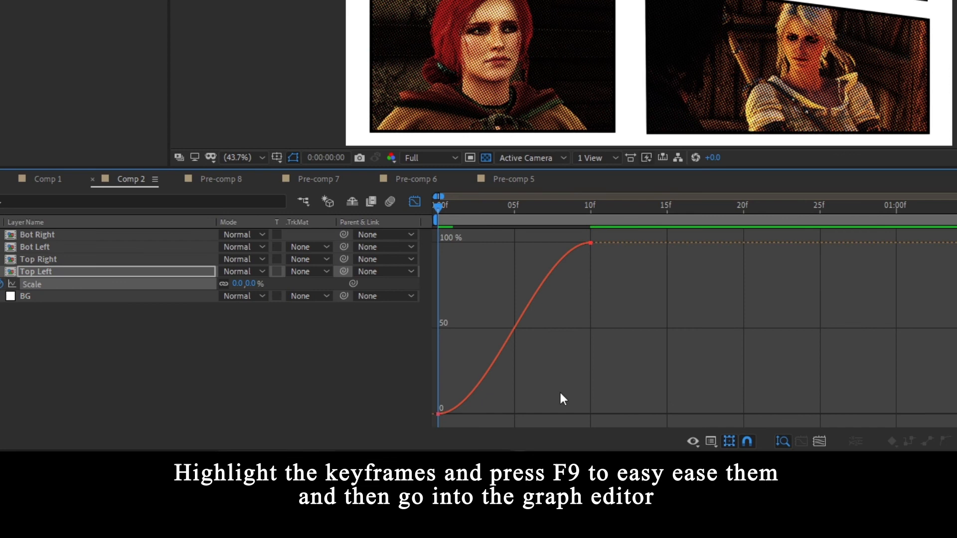
left_click_drag(544, 381, 425, 440)
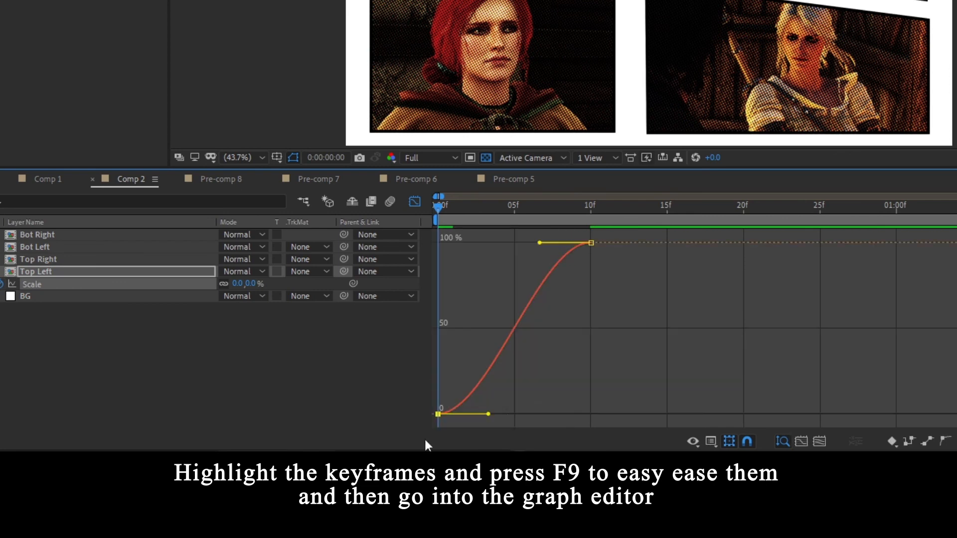
left_click_drag(489, 414, 442, 297)
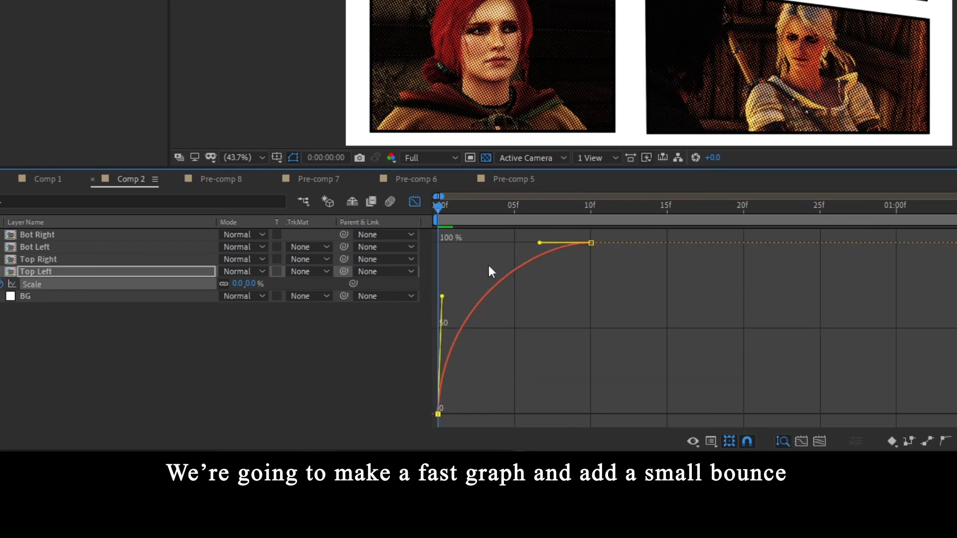
left_click_drag(541, 243, 513, 206)
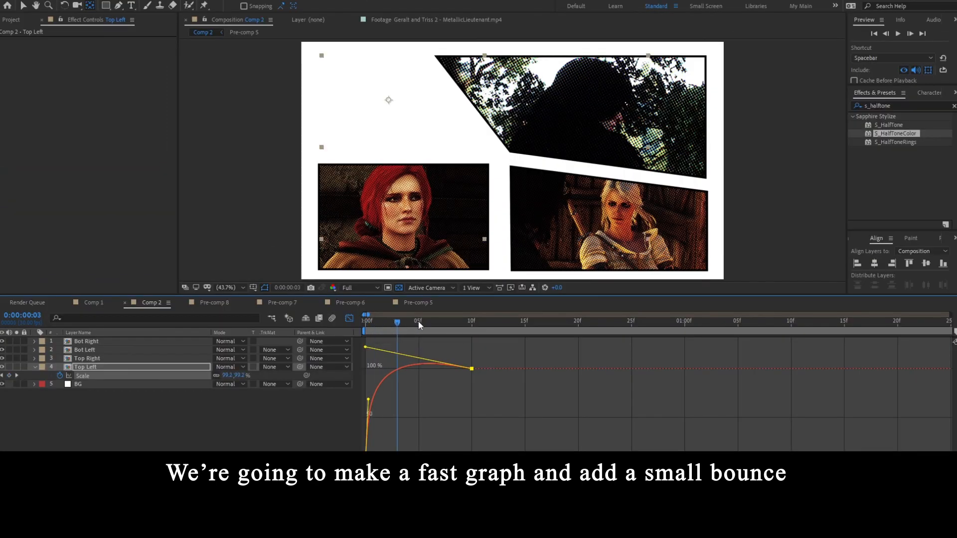
End the work area shortly after the second Scale keyframe and preview the Top Left panel's bounce.
left_click_drag(417, 321, 501, 320)
key("n")
key("space")
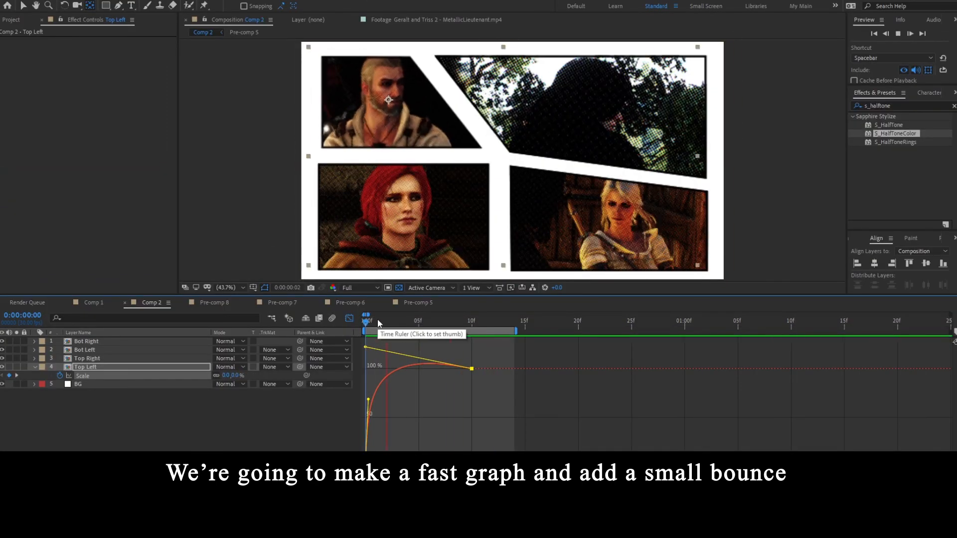
key("space")
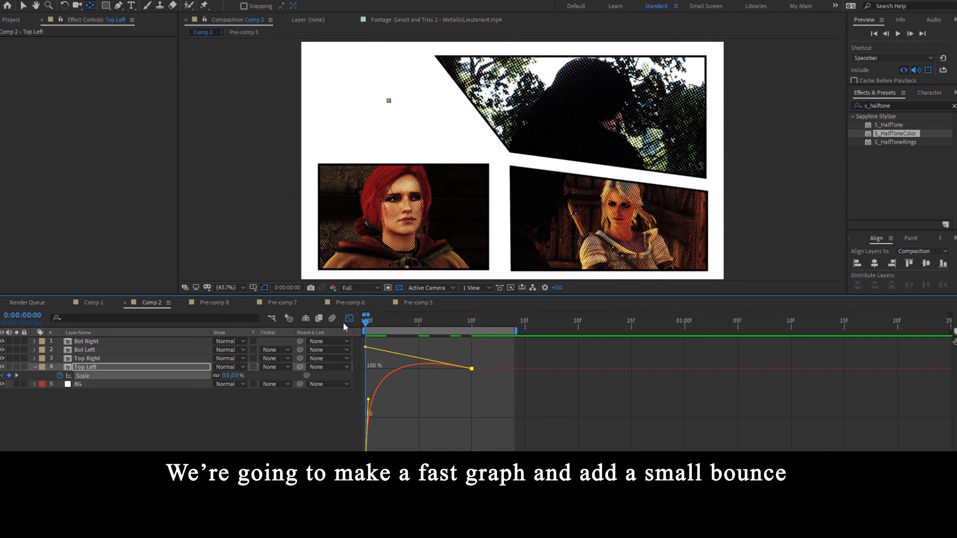
Enable motion blur for the four panel layers and the composition, and check it partway through the Top Left scale animation.
key("F4")
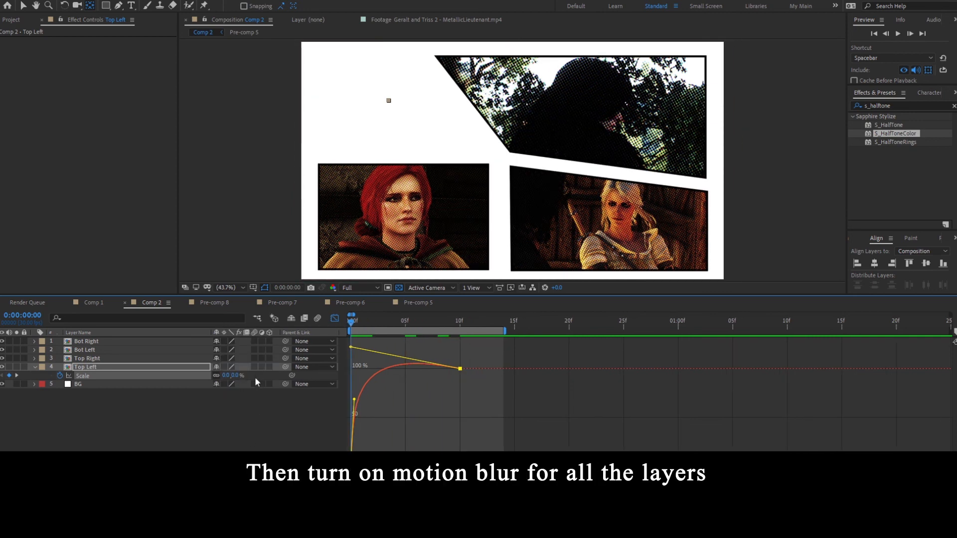
left_click_drag(253, 383, 252, 338)
left_click_drag(379, 318, 392, 318)
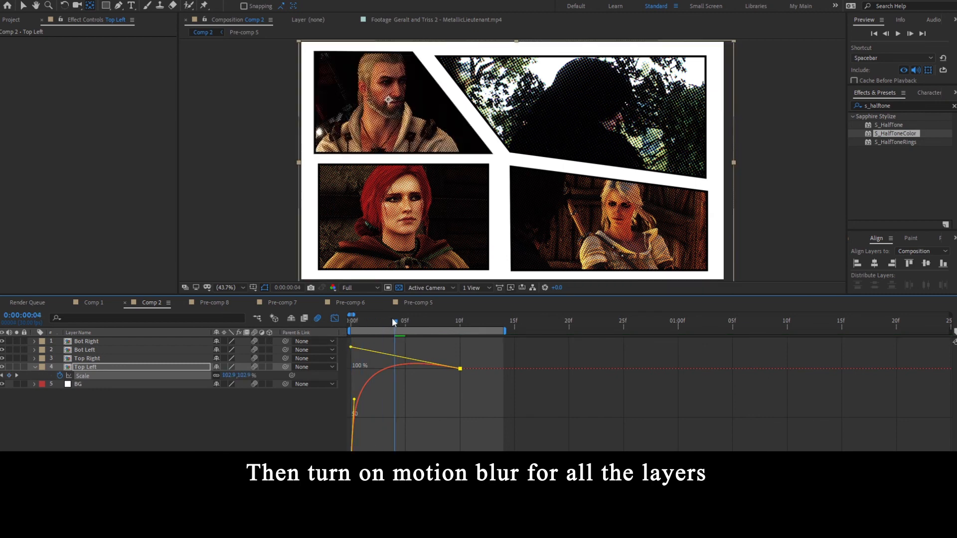
Leave the Graph Editor and copy the Top Left layer's Scale keyframes to Top Right, Bot Left and Bot Right at 0:00:00:00.
left_click(332, 318)
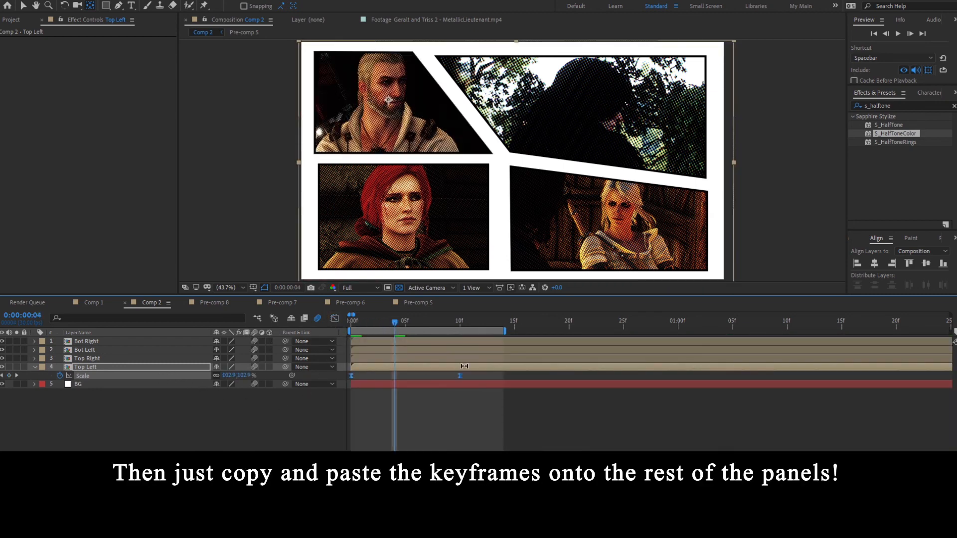
left_click_drag(398, 327, 351, 325)
left_click(368, 359)
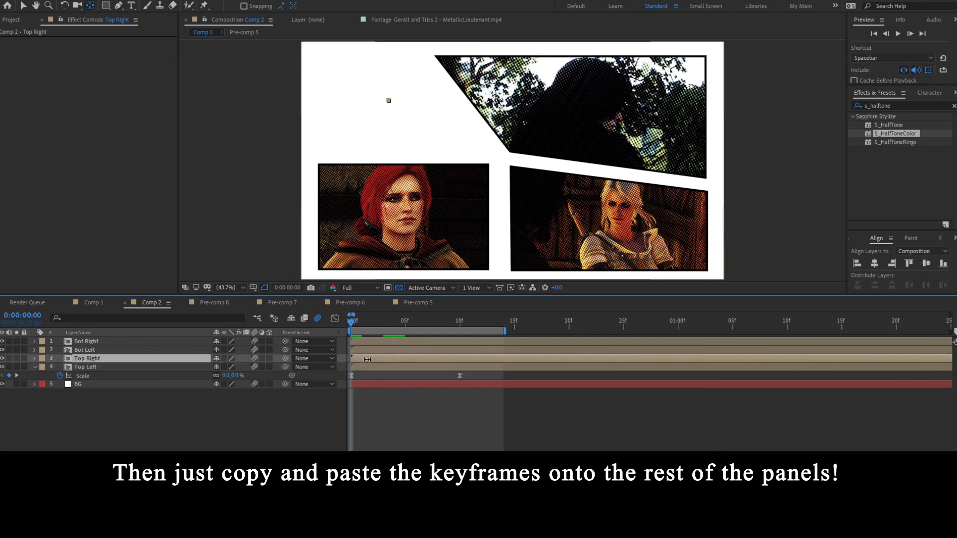
left_click(367, 351, "shift")
left_click(369, 342, "shift")
key("ctrl+v")
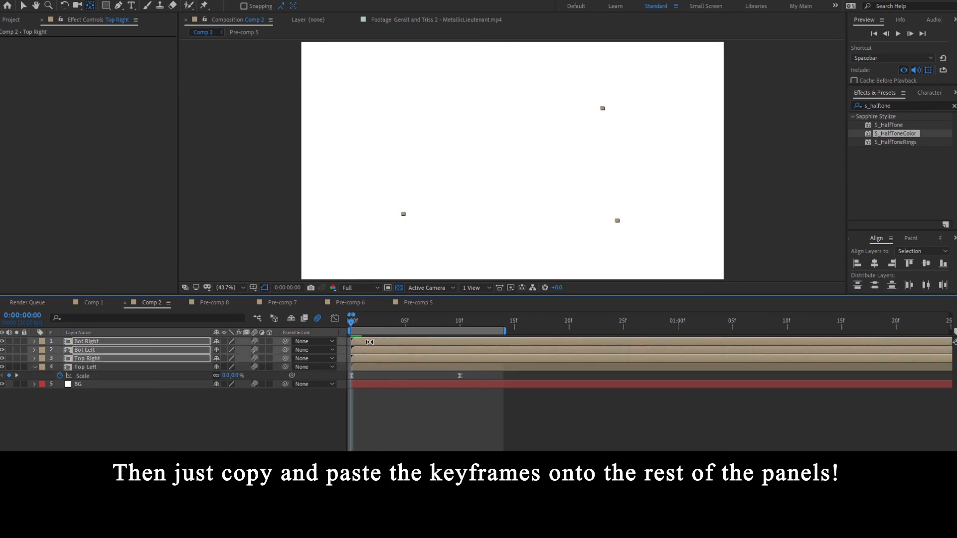
Stagger the panel layers so Top Right starts at about frame 6, Bot Left at about frame 13 and Bot Right at about frame 19.
left_click_drag(369, 360, 788, 316)
left_click(455, 423)
left_click(453, 351)
left_click(449, 345, "shift")
left_click(545, 385)
left_click(547, 339)
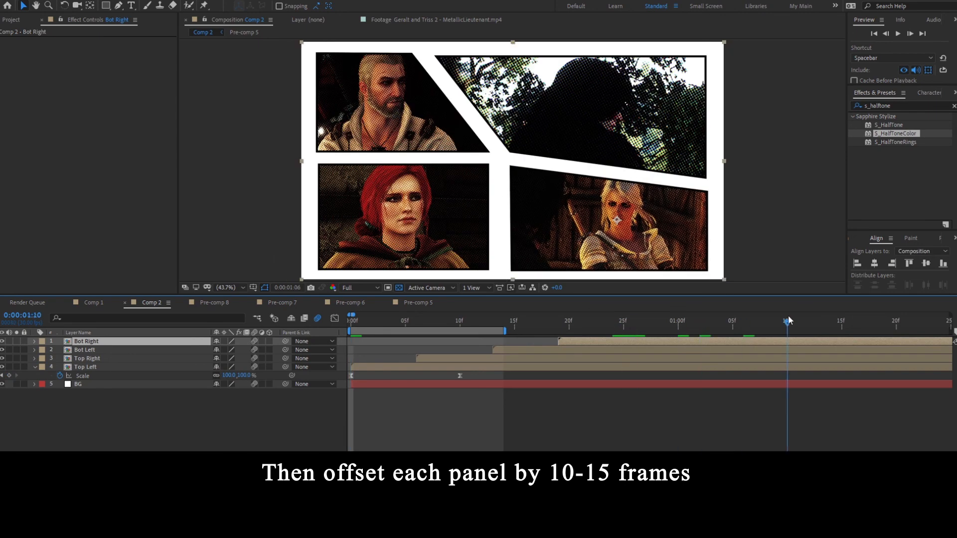
End the work area at 0:00:01:10 and preview the staggered panel animation from the start.
key("n")
left_click_drag(723, 318, 351, 321)
key("space")
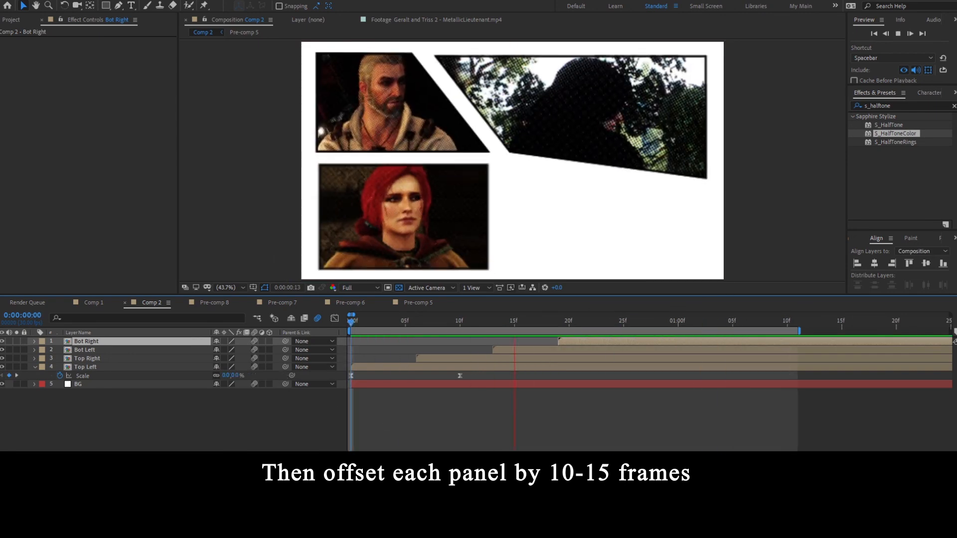